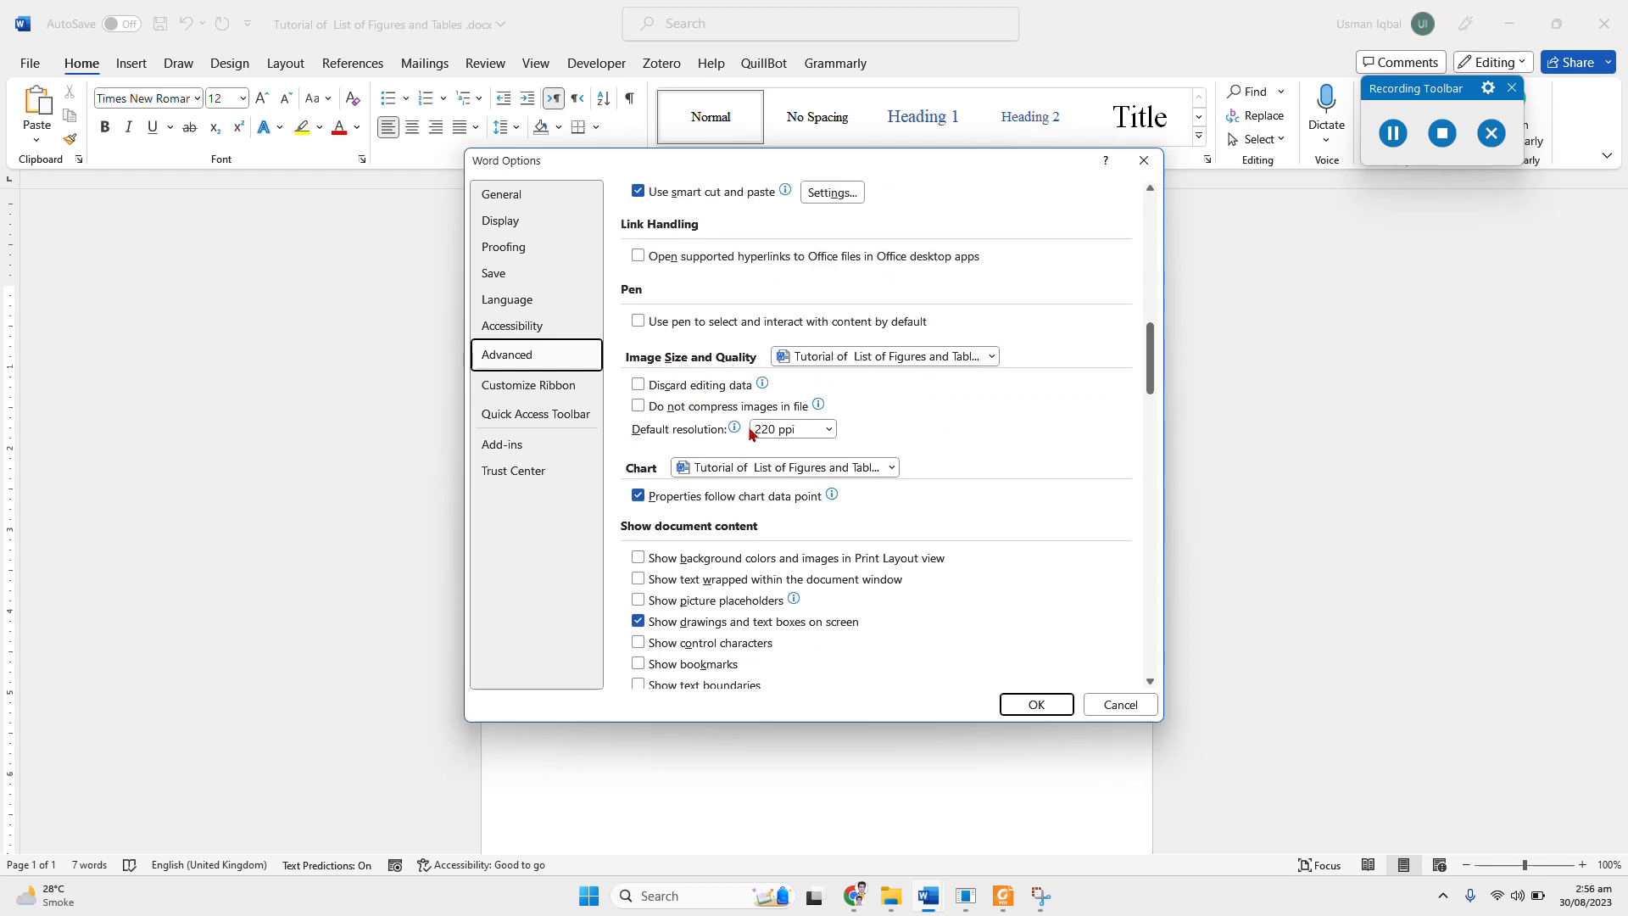
Step: Set the document's default image resolution to High fidelity, disable image compression in the file, and discard editing data
click(829, 429)
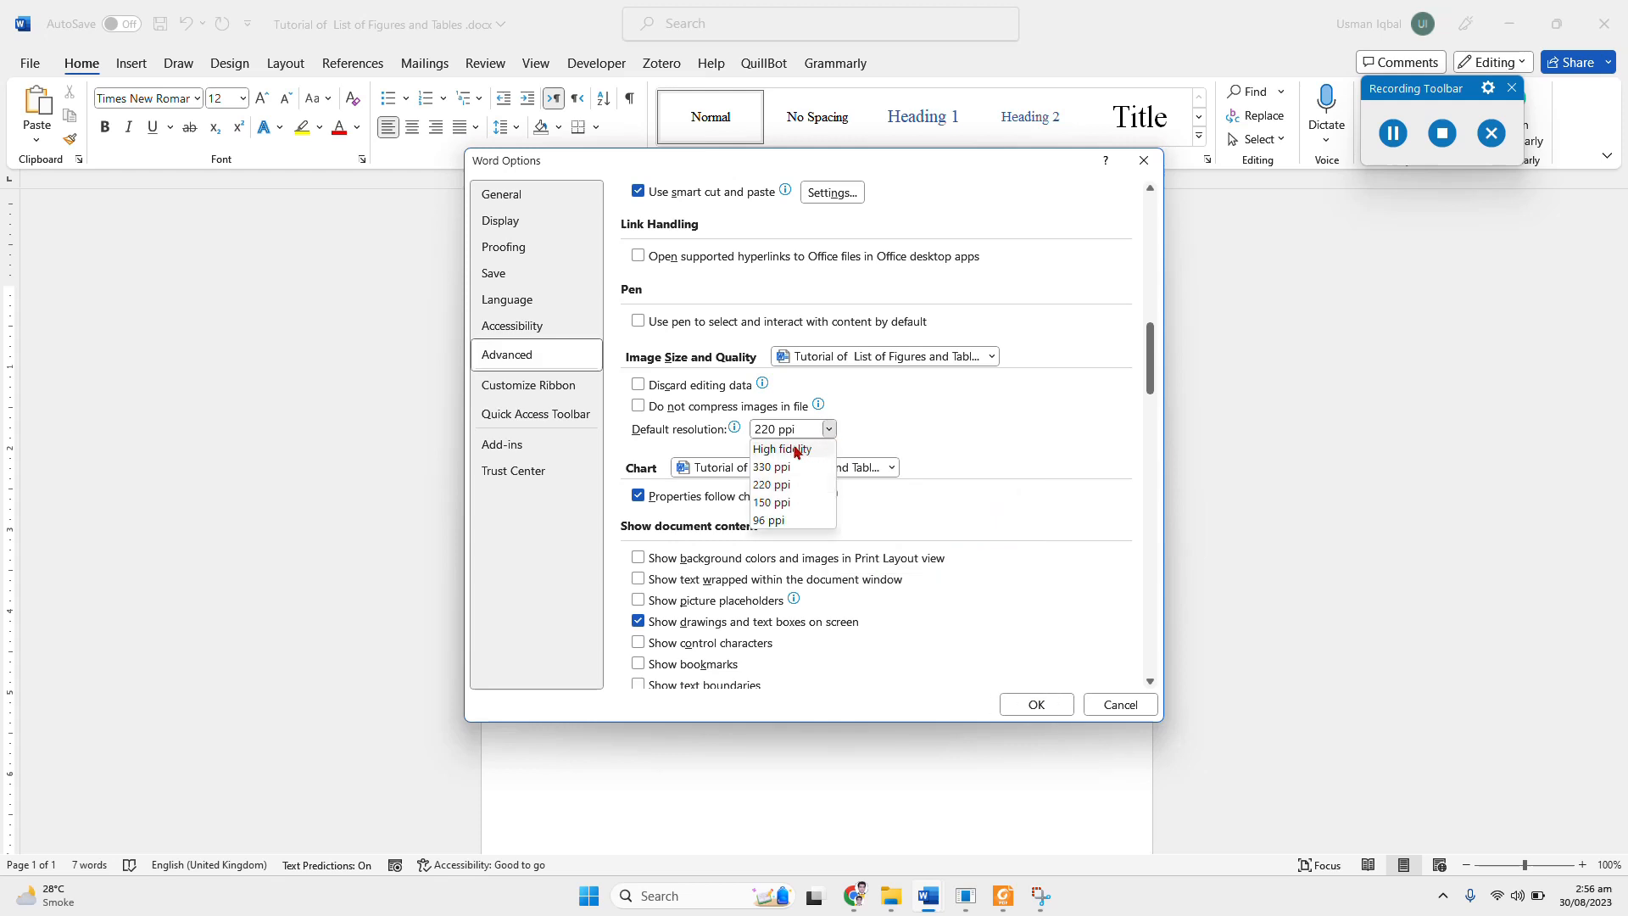
click(797, 449)
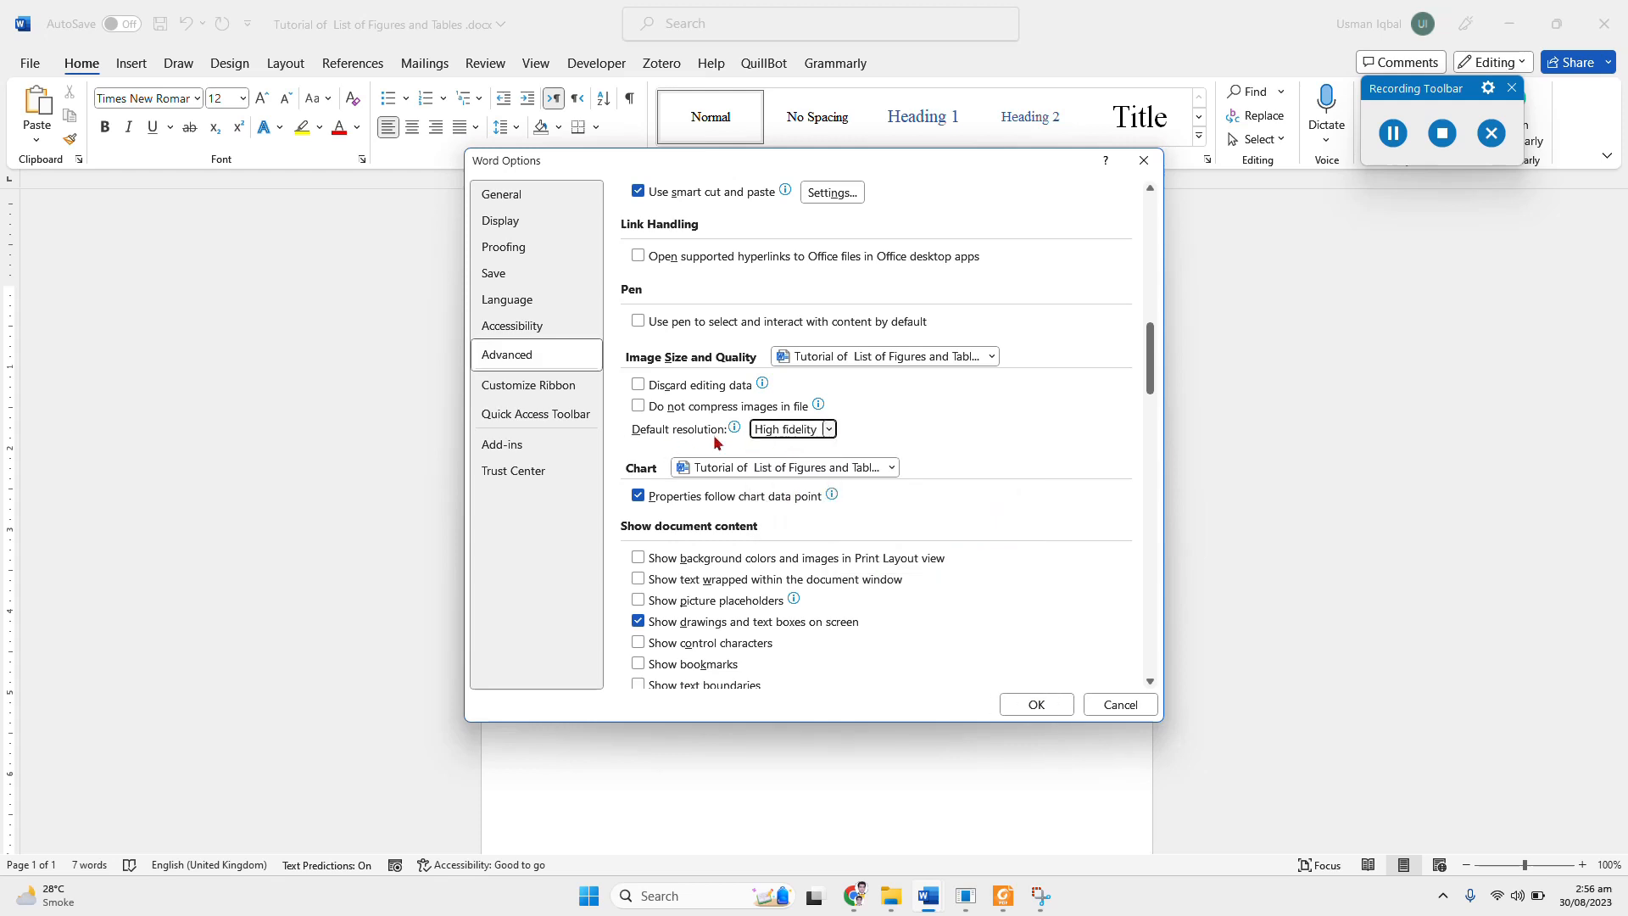
click(638, 407)
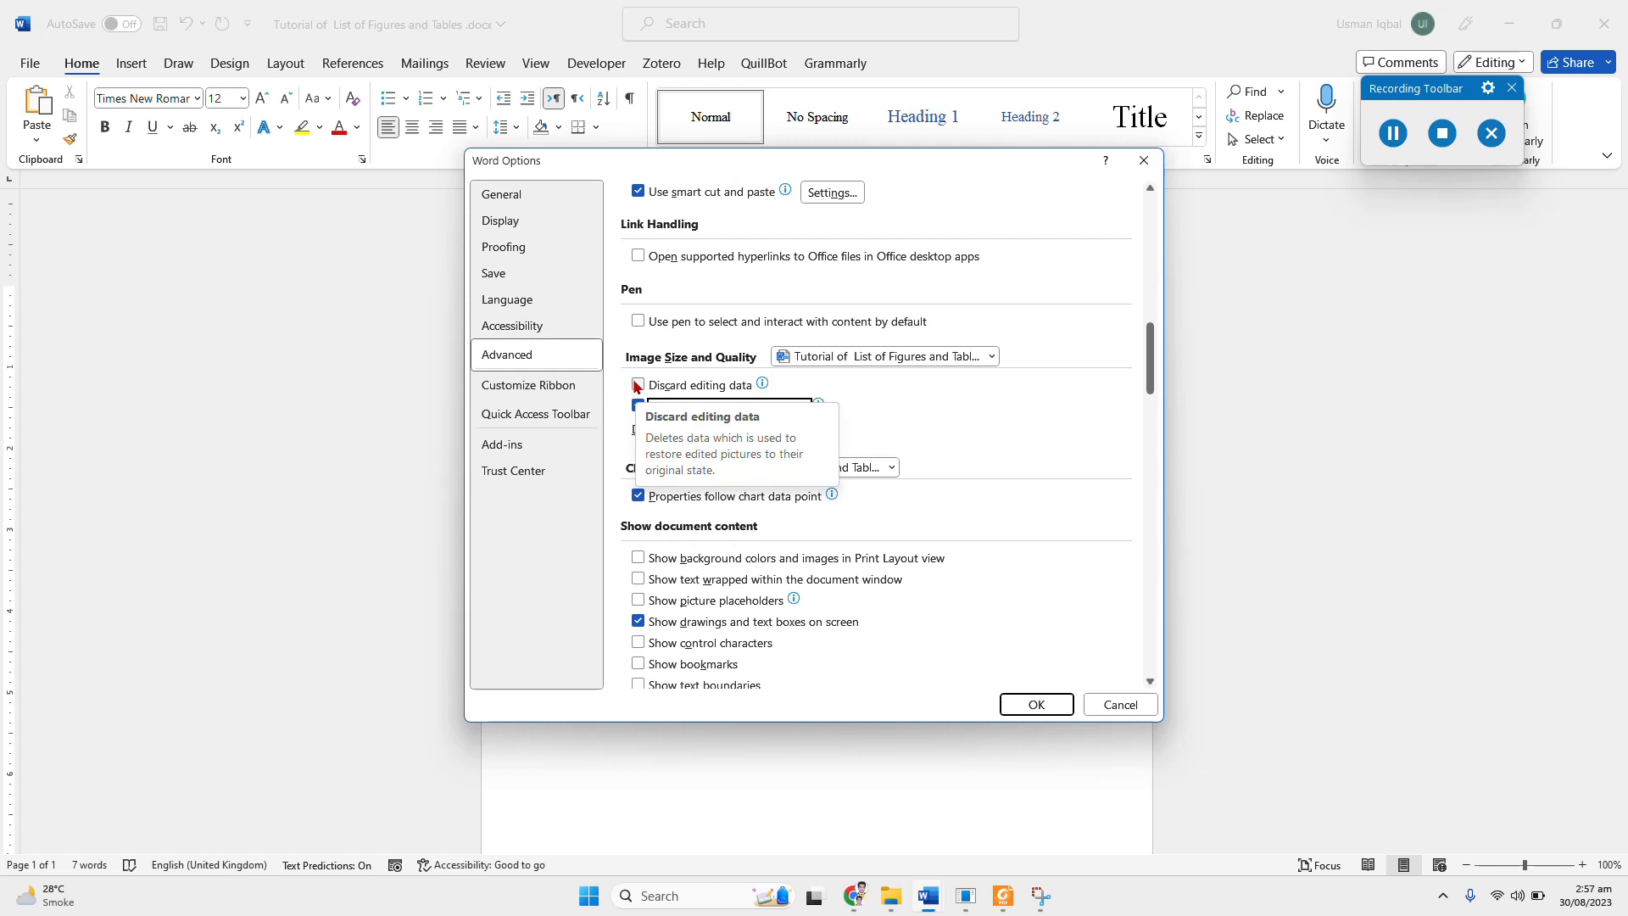
click(638, 386)
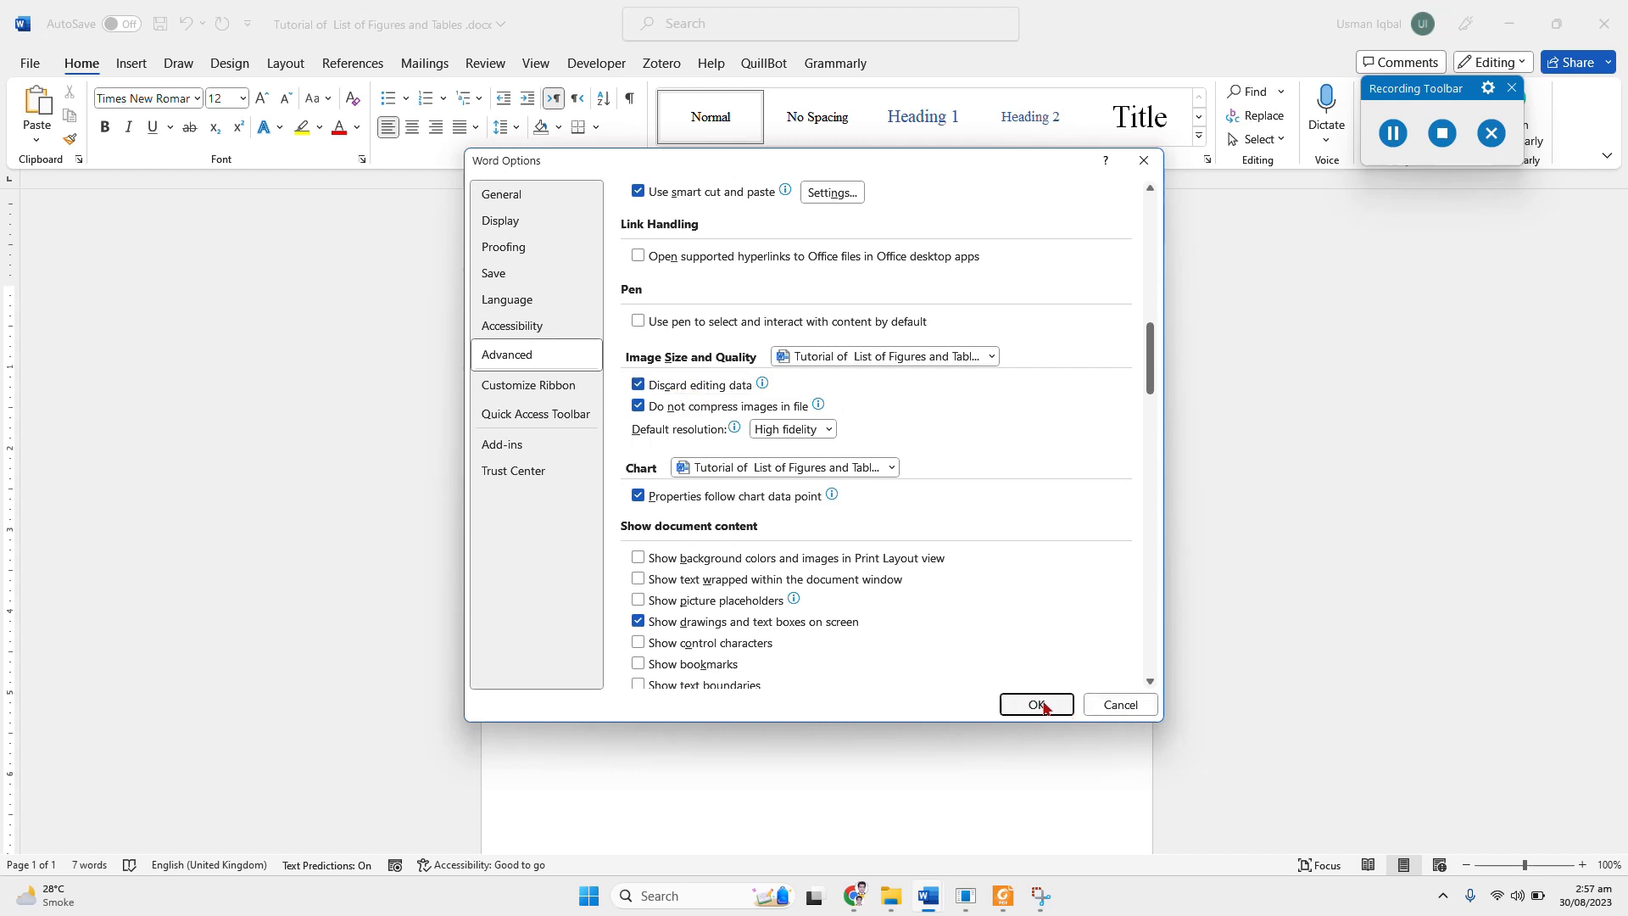
click(1037, 705)
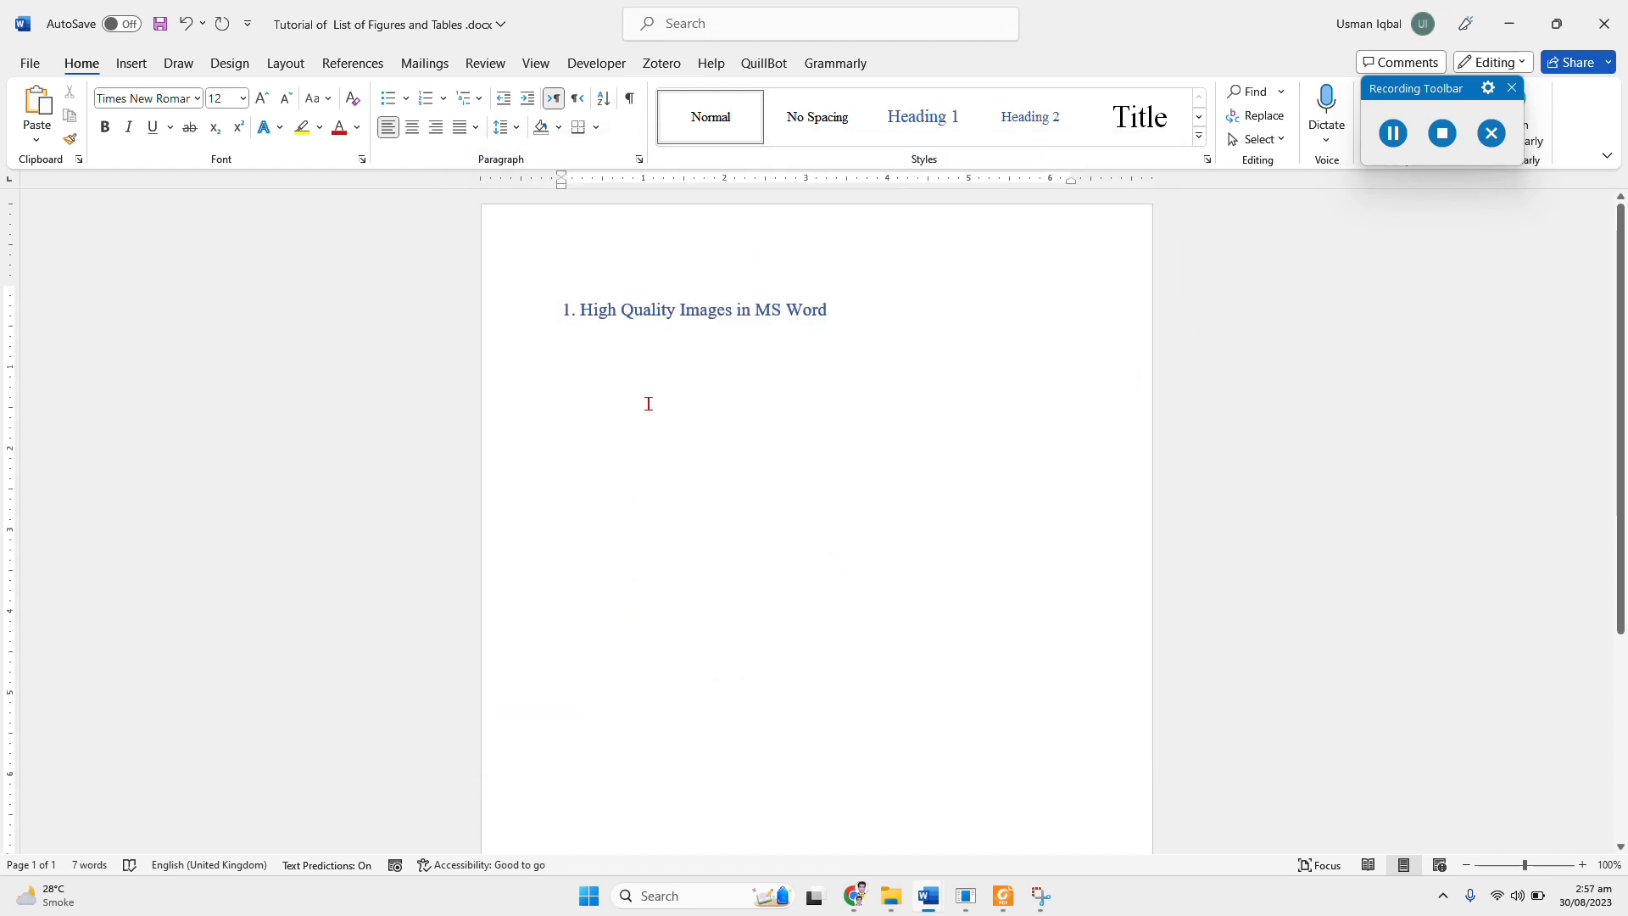
Step: Insert the picture "Screenshot 2023-08-30 014904.png" from this device below the heading "High Quality Images in MS Word"
click(136, 64)
click(227, 138)
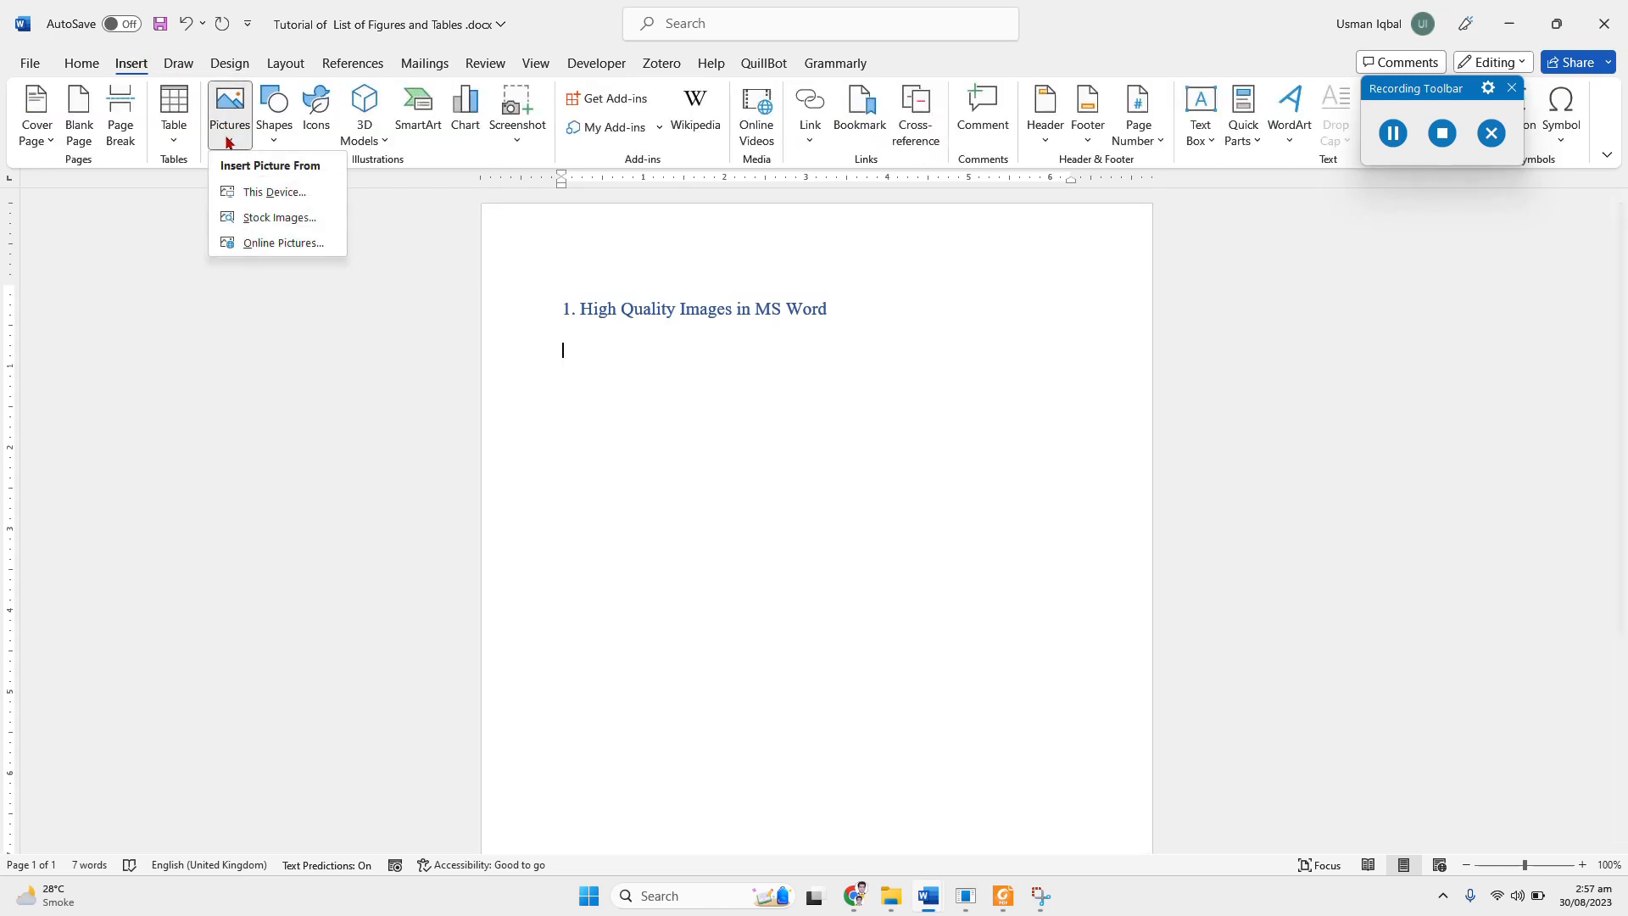
click(261, 190)
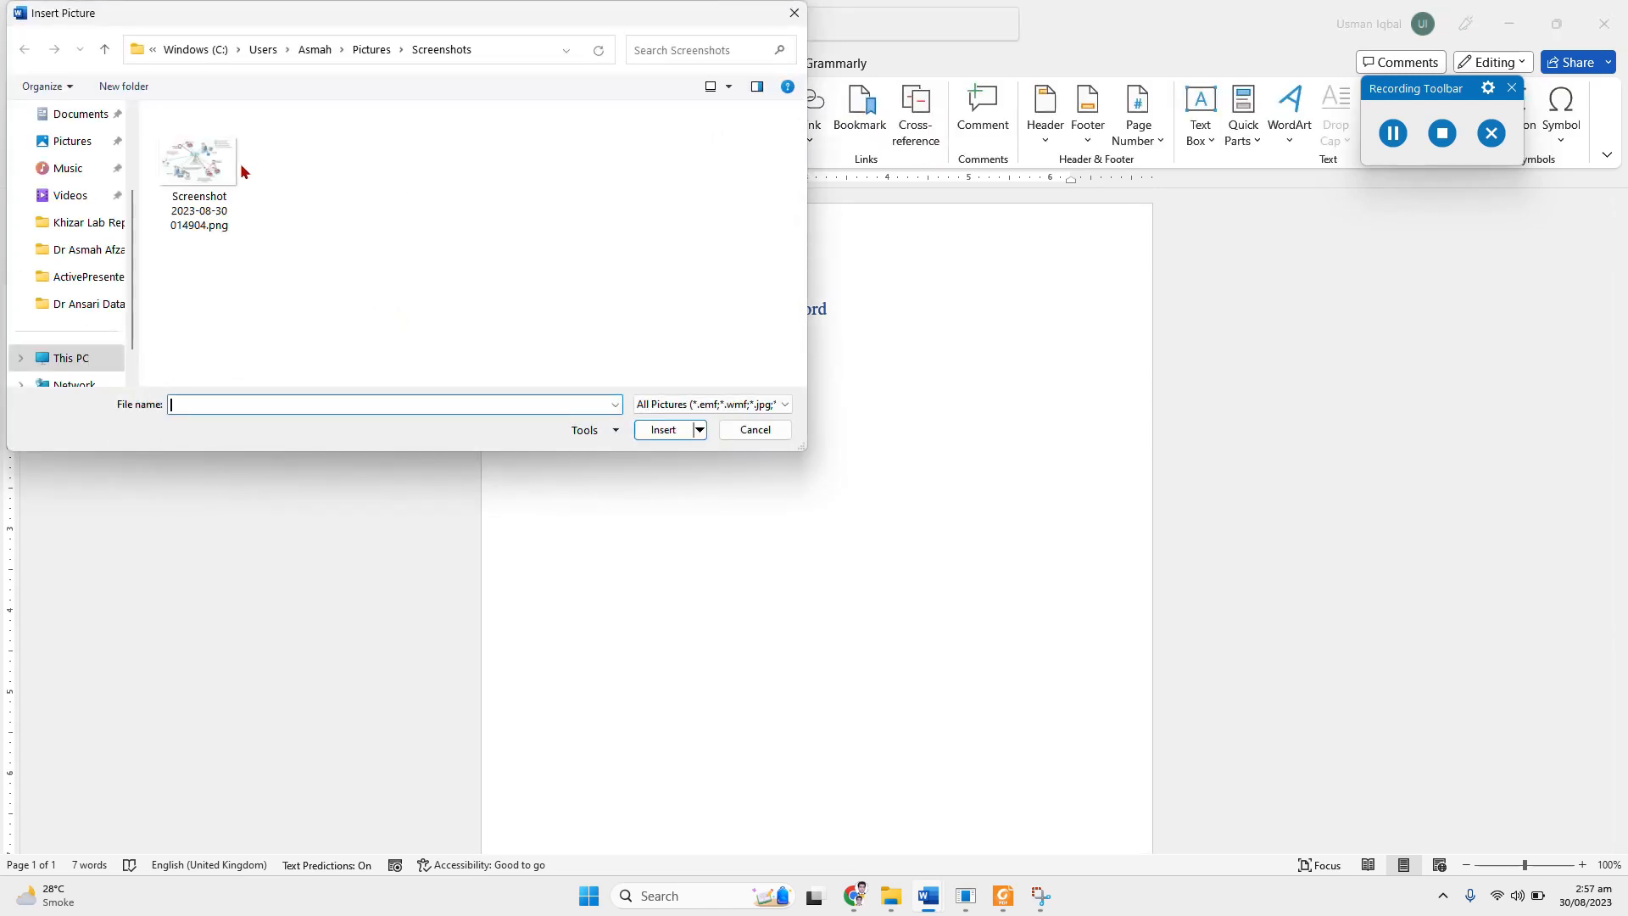
click(238, 168)
click(660, 431)
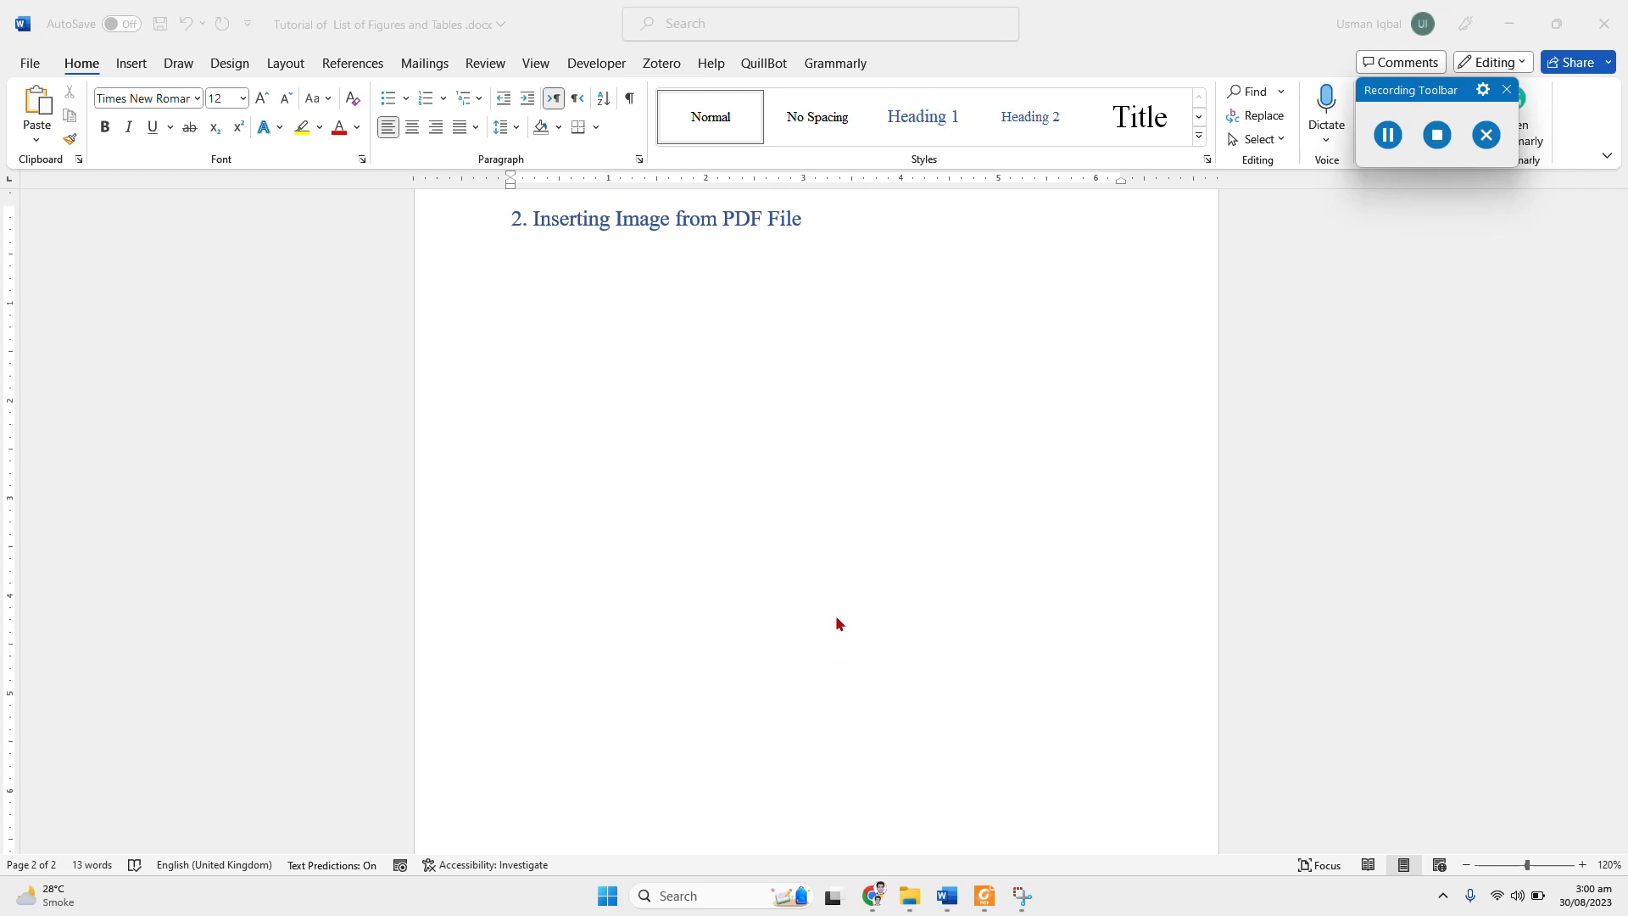
Step: Switch to the PDF in Foxit PDF Reader and snapshot the whole four-scenario Figure 5 graphic without its caption
click(986, 906)
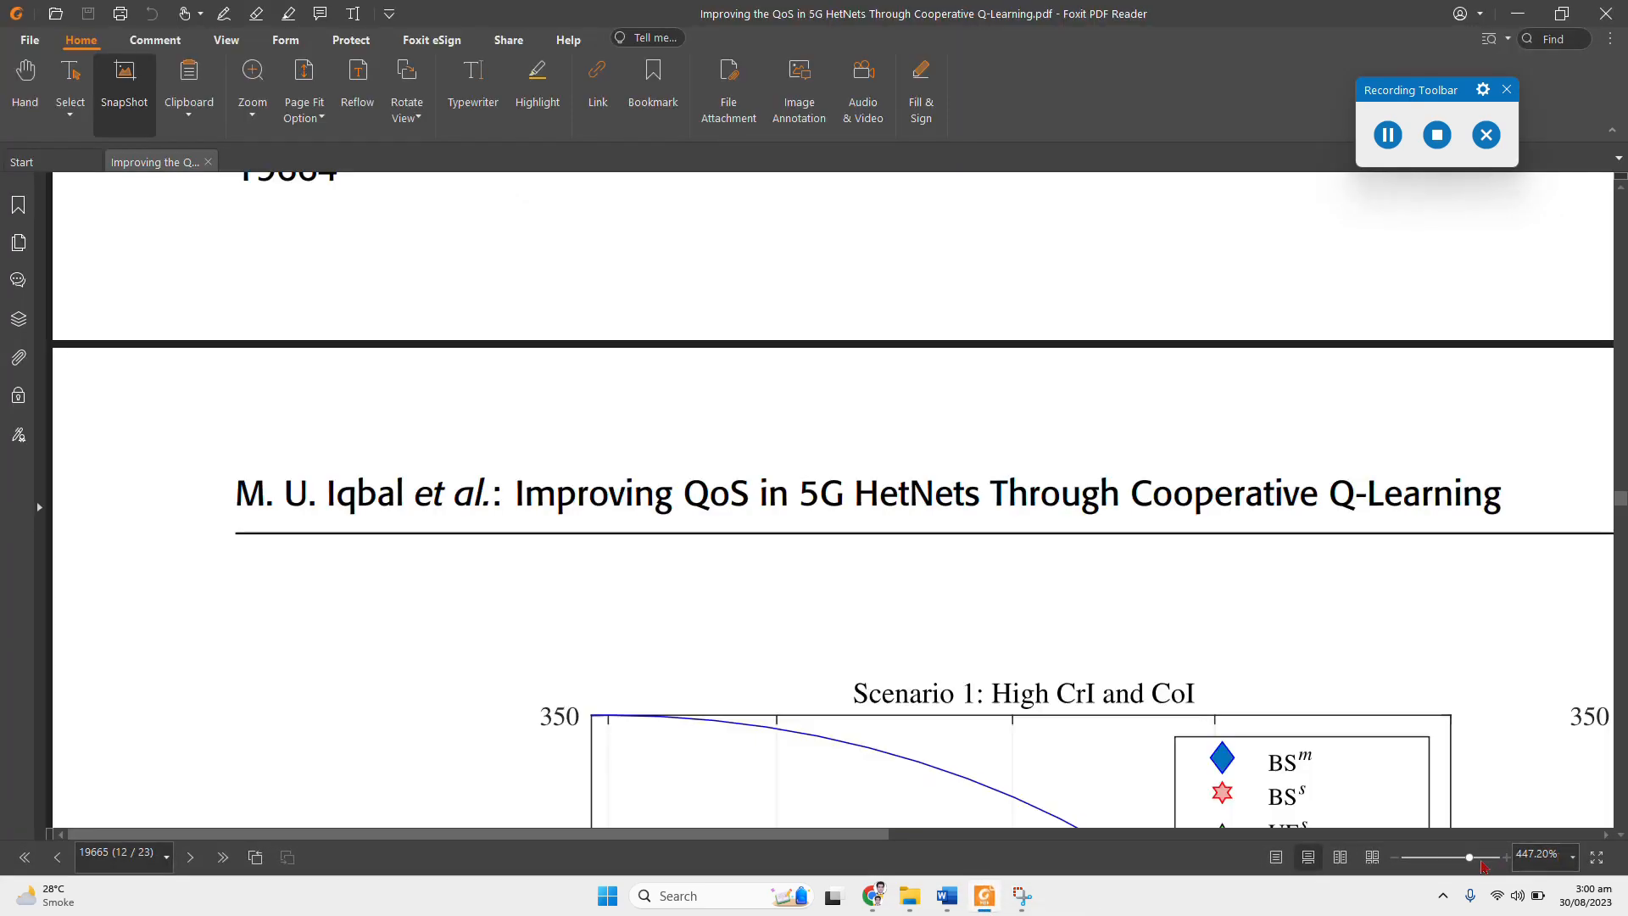
click(1445, 859)
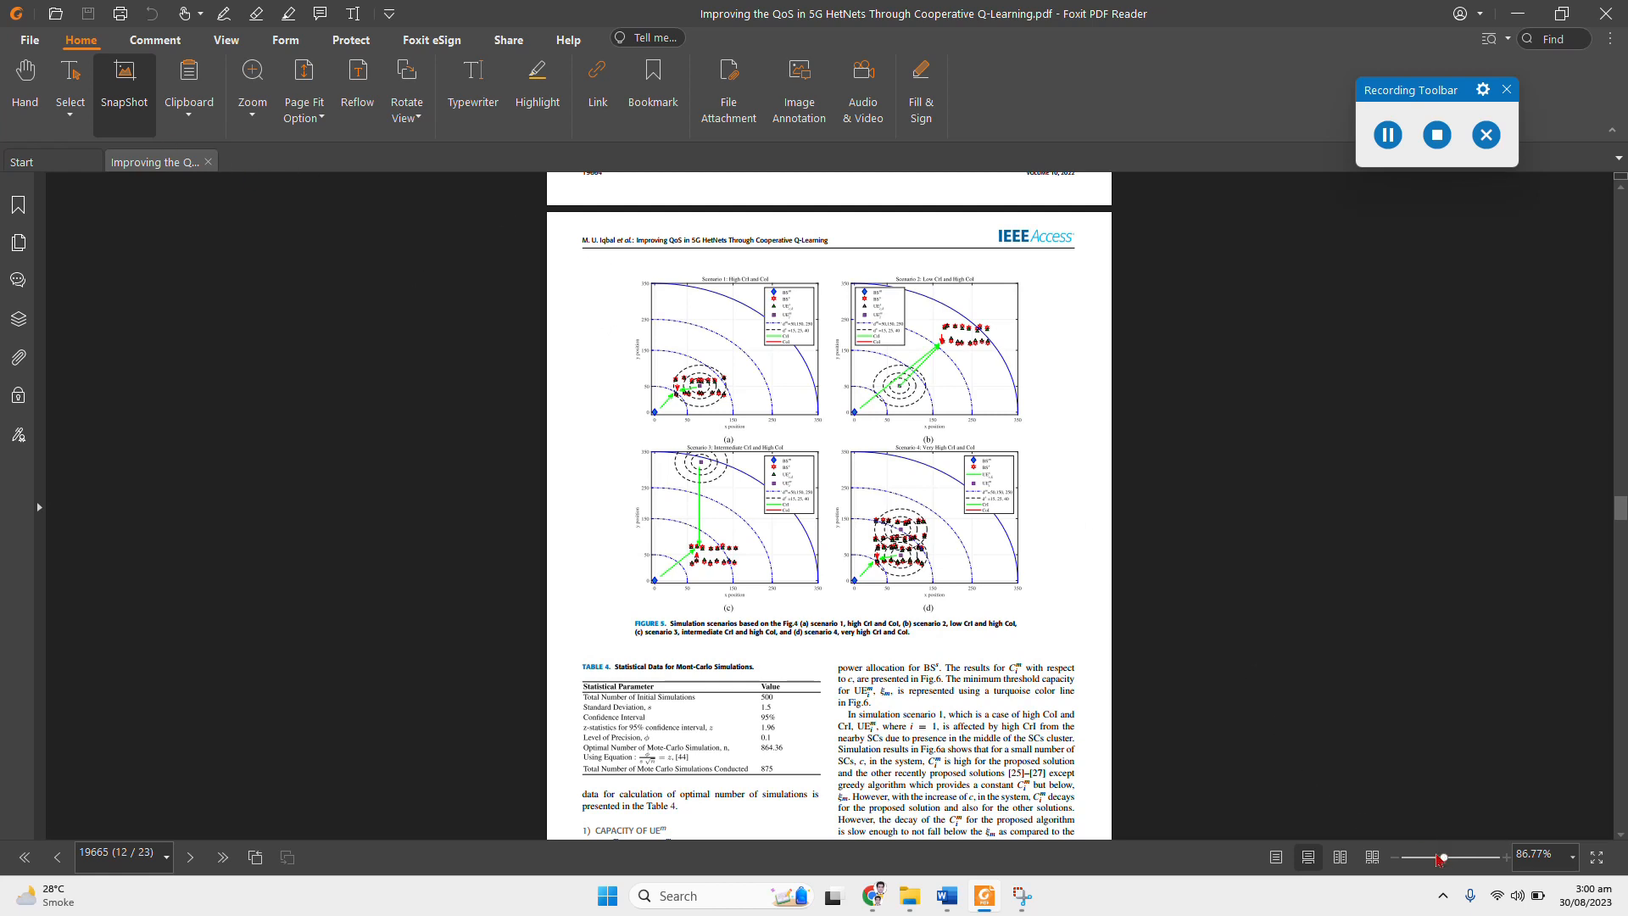
click(1440, 860)
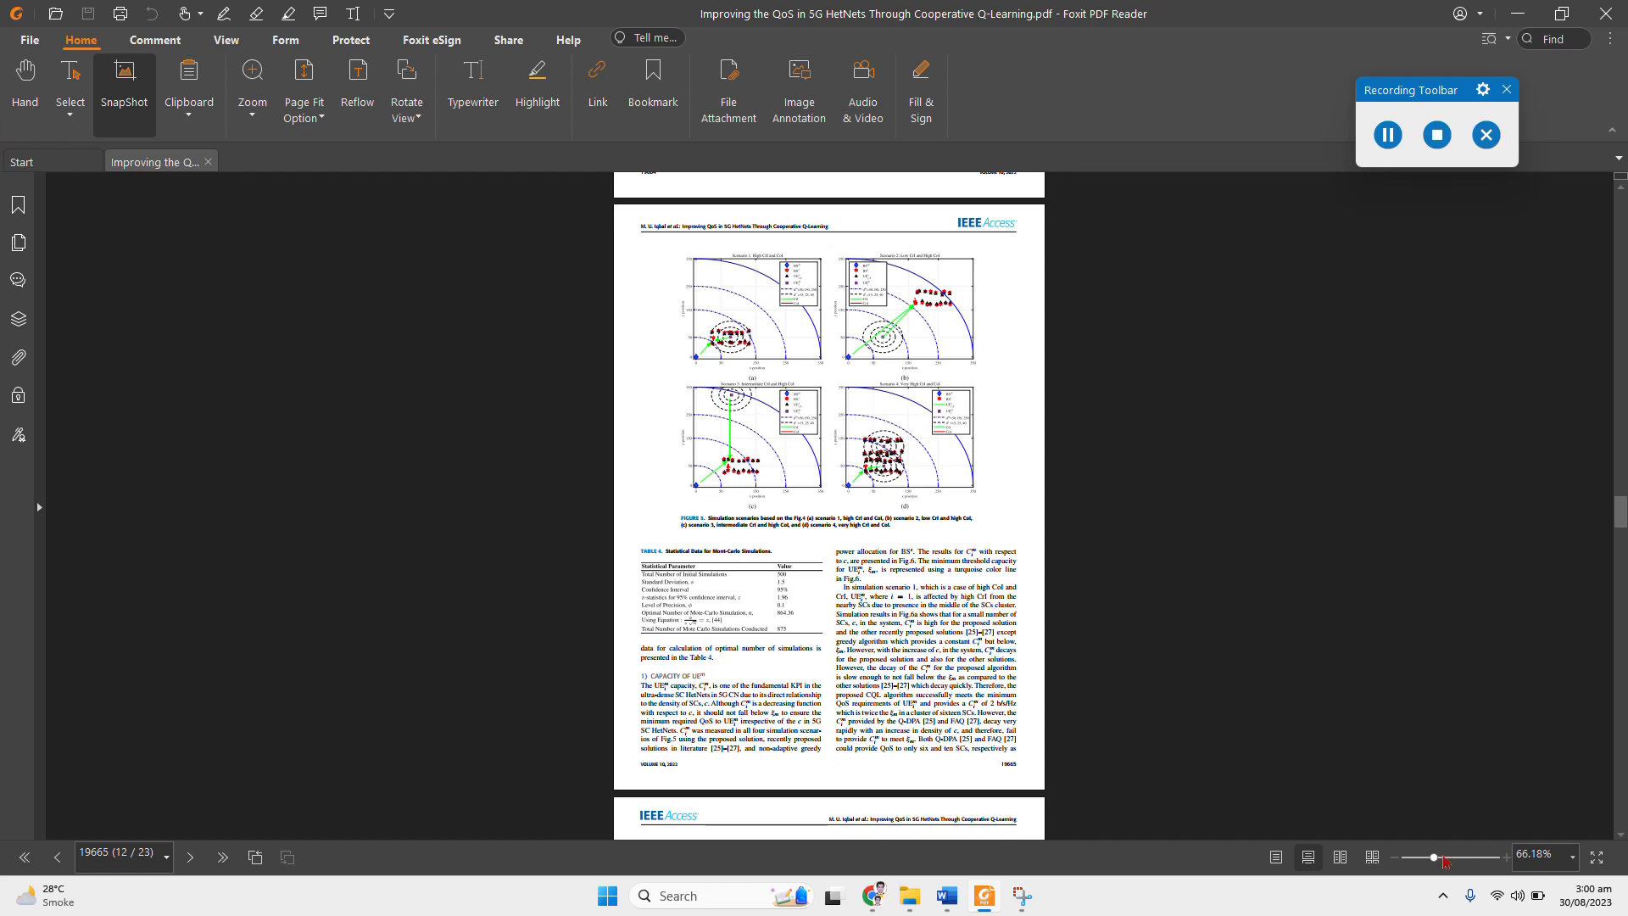
click(1446, 861)
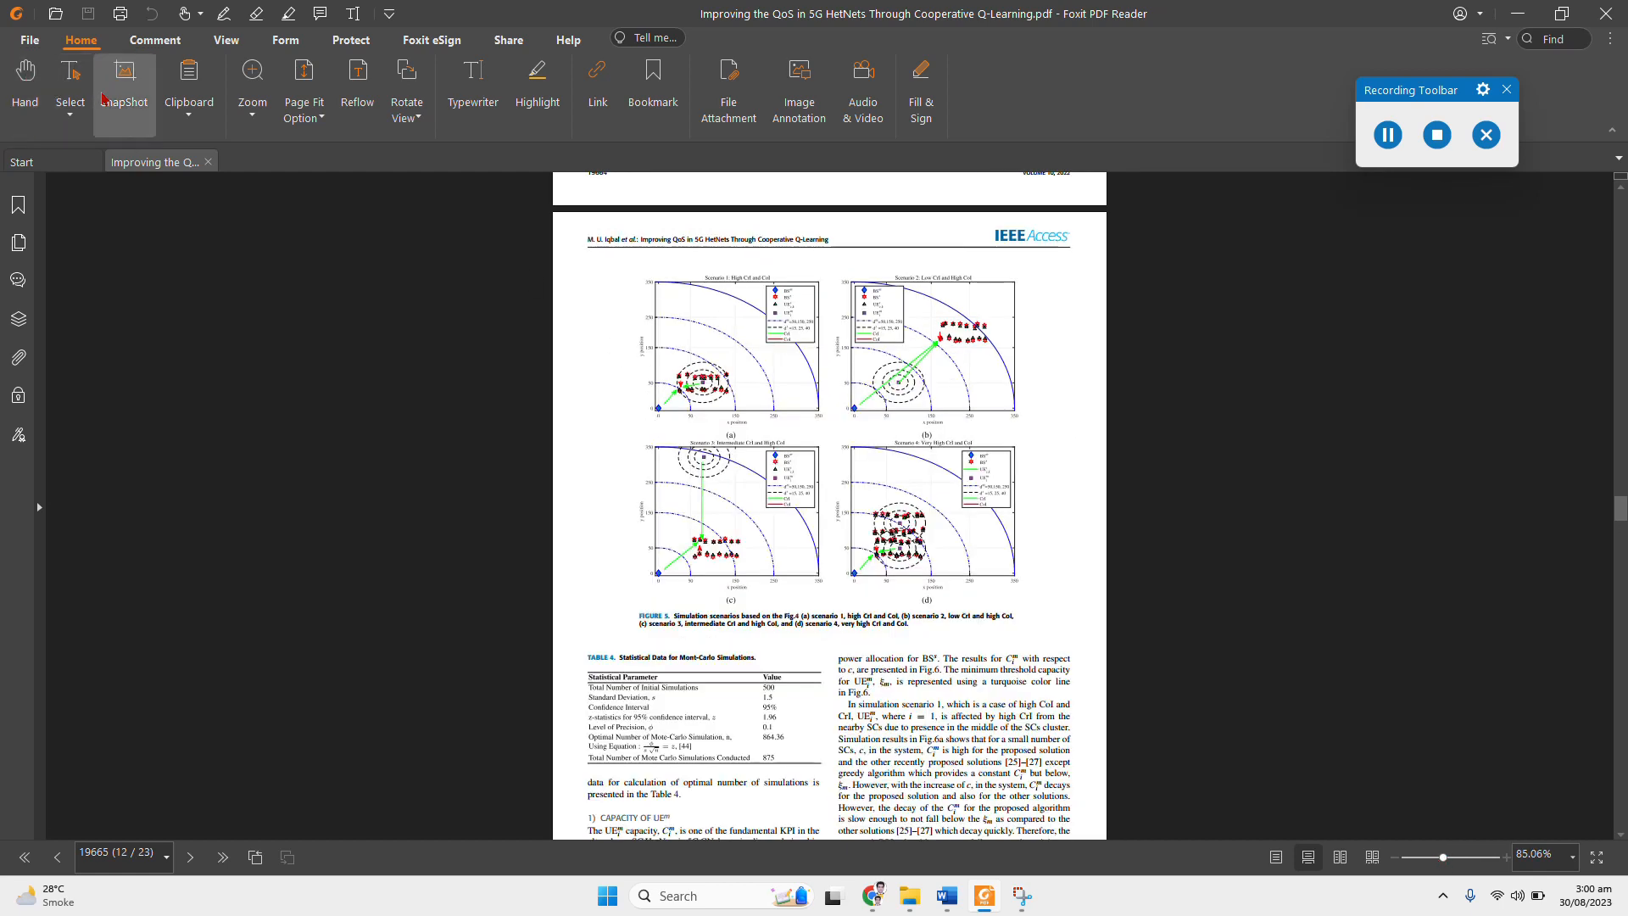
drag(635, 268, 1032, 606)
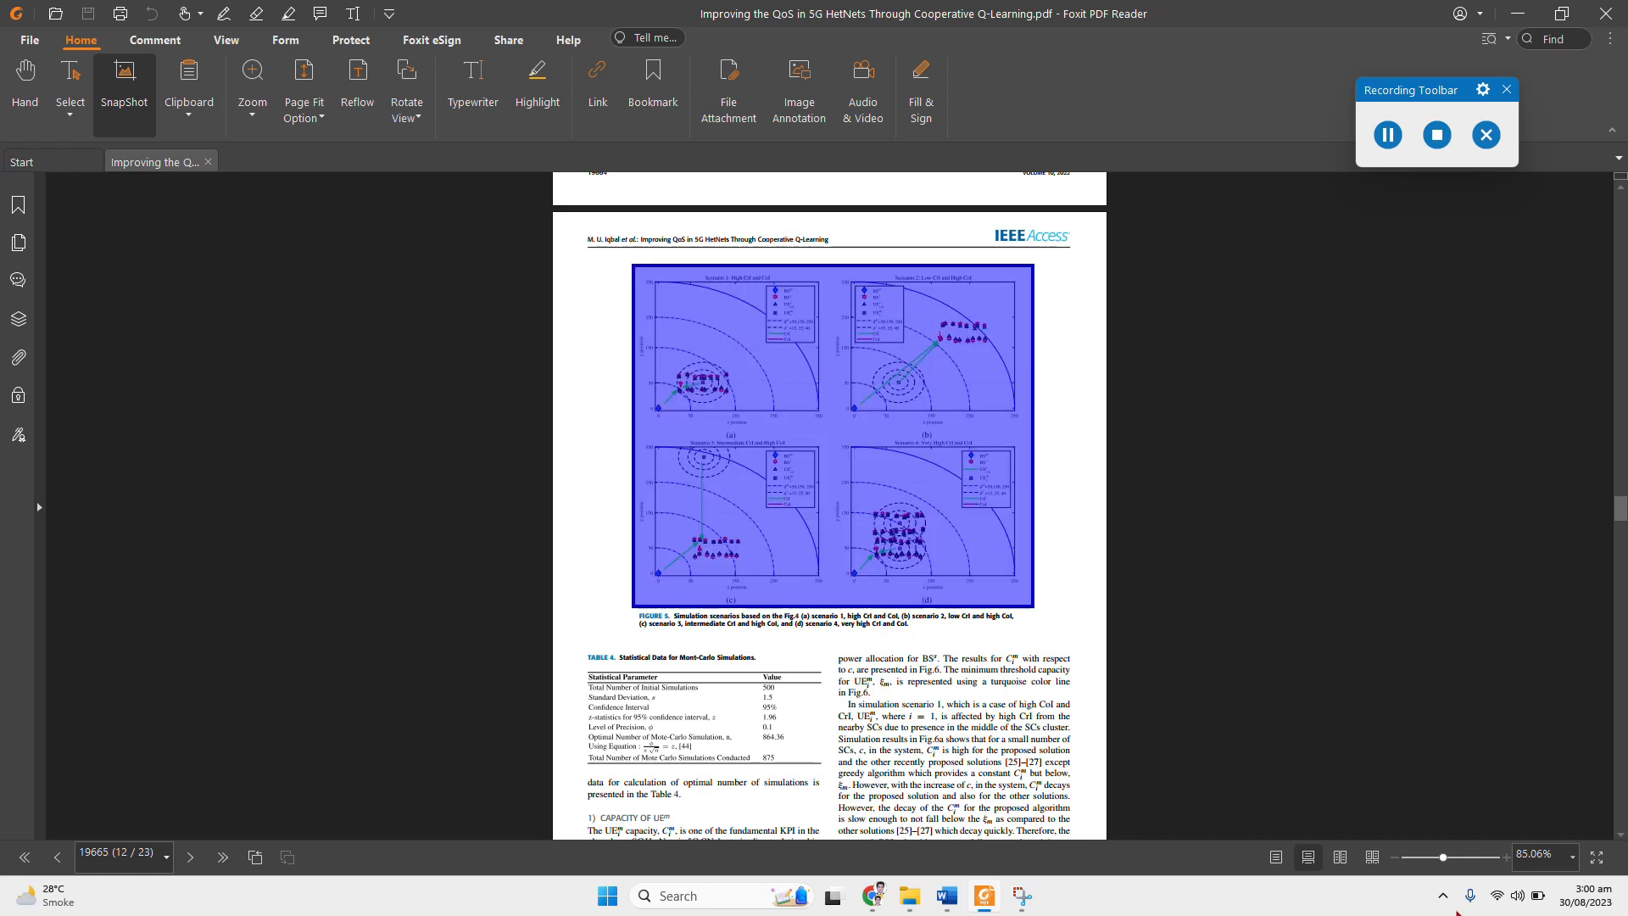
Step: Enlarge the PDF to about 344% and copy the selected figure snapshot at that magnification
click(1462, 859)
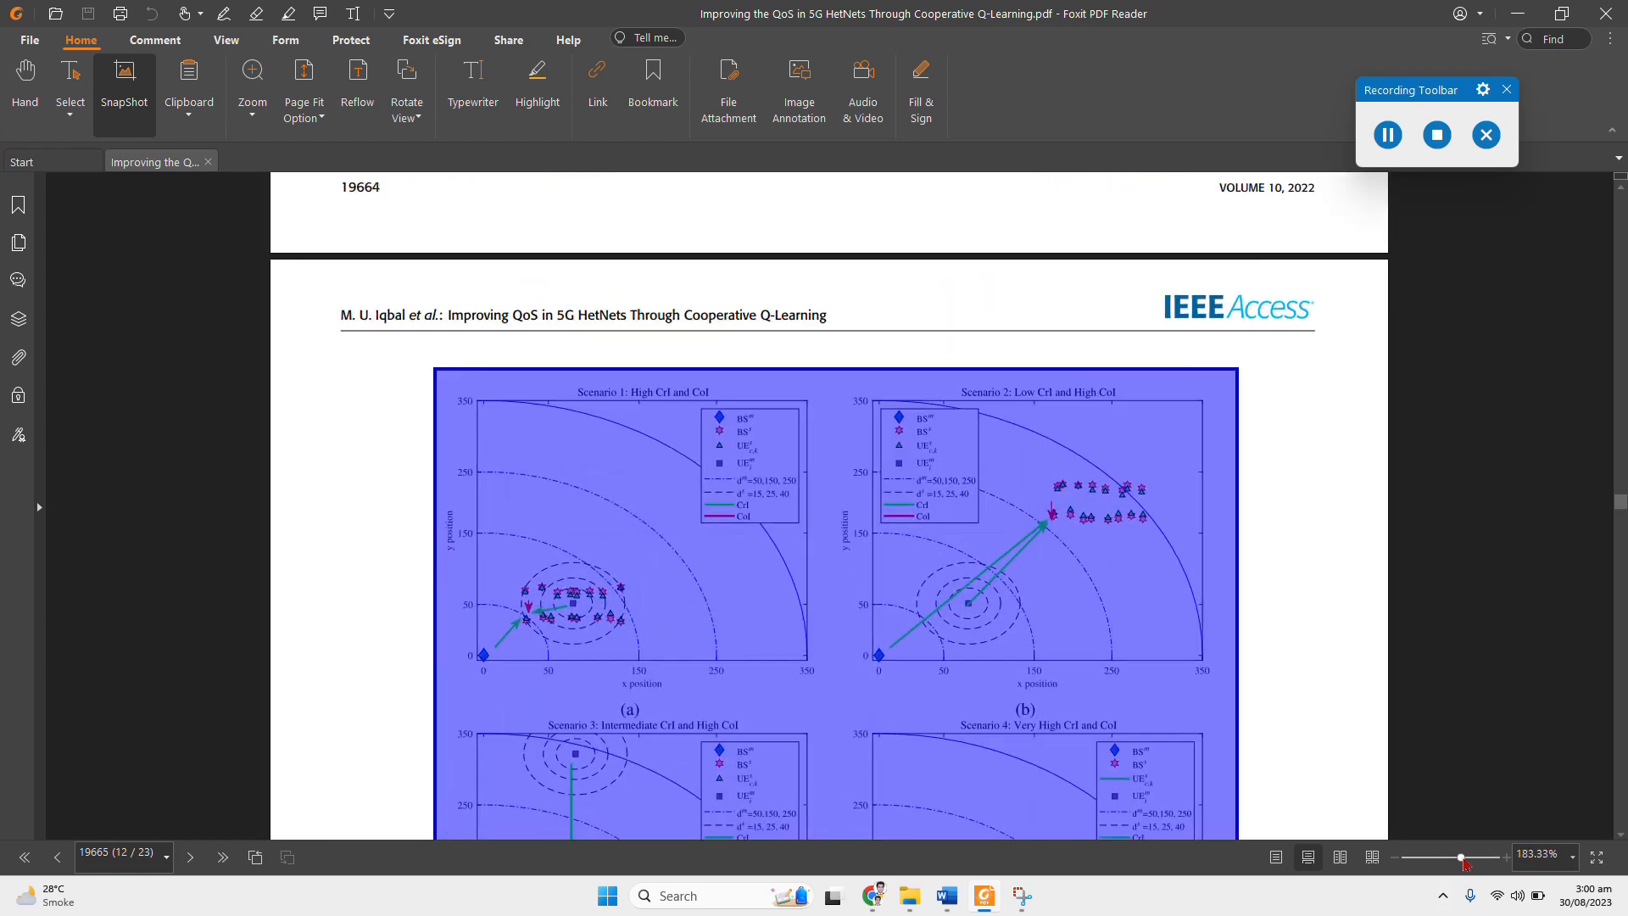
drag(1463, 859, 1468, 859)
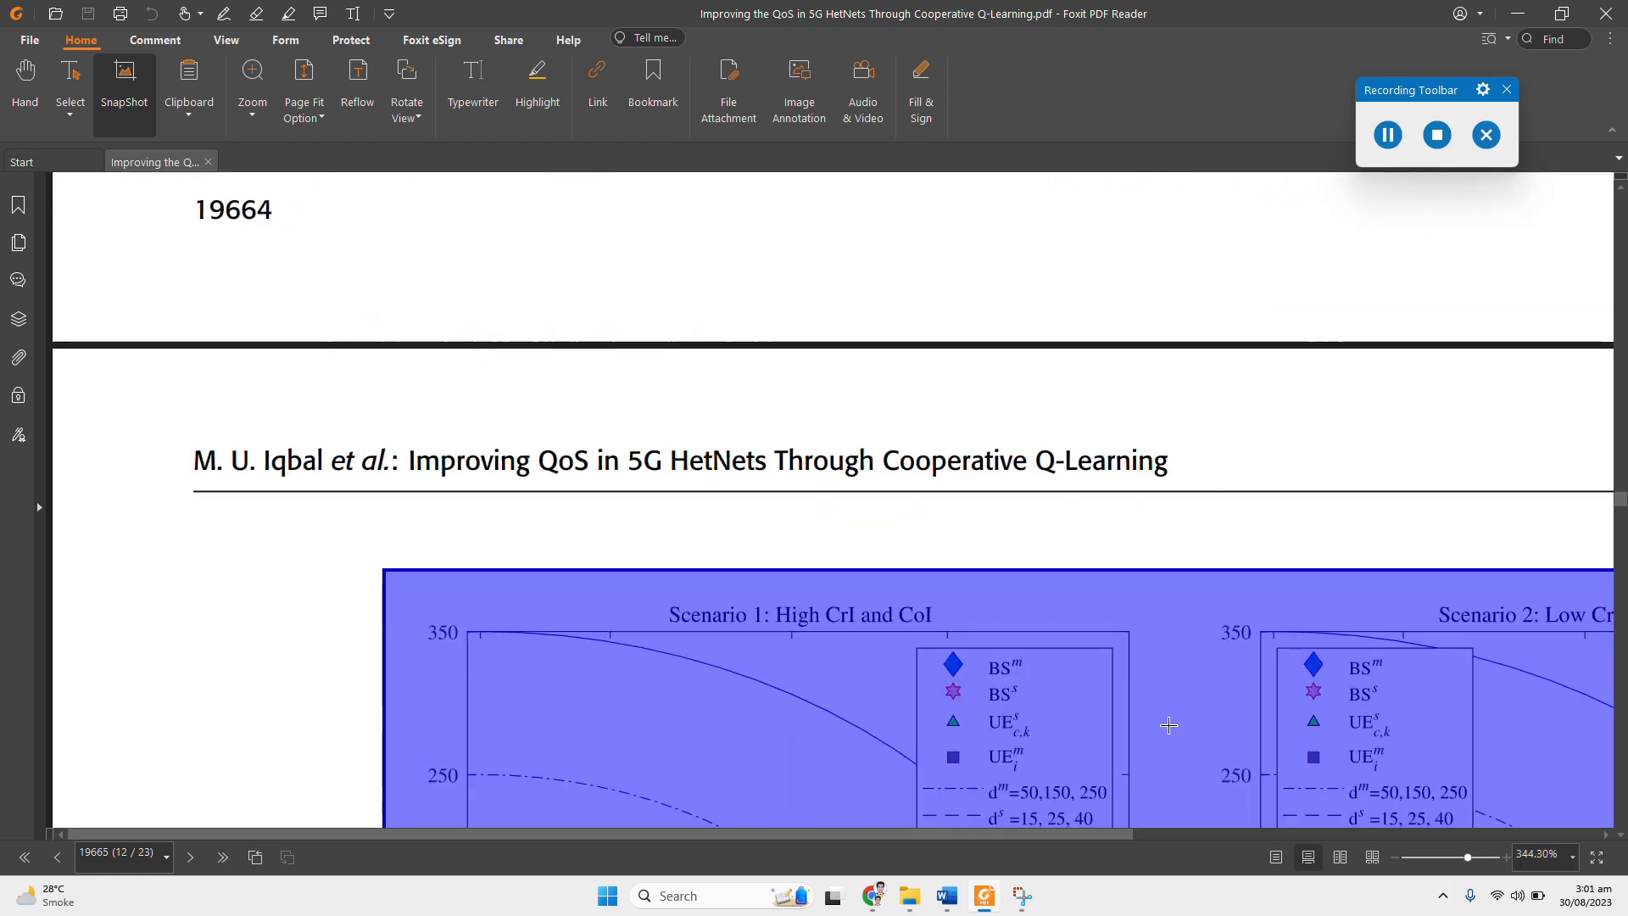
right_click(1099, 638)
click(1155, 649)
Step: Switch to Word, paste the copied figure below the heading "Inserting Image from PDF File" and check its sharpness at 500% zoom
mouse_move(981, 902)
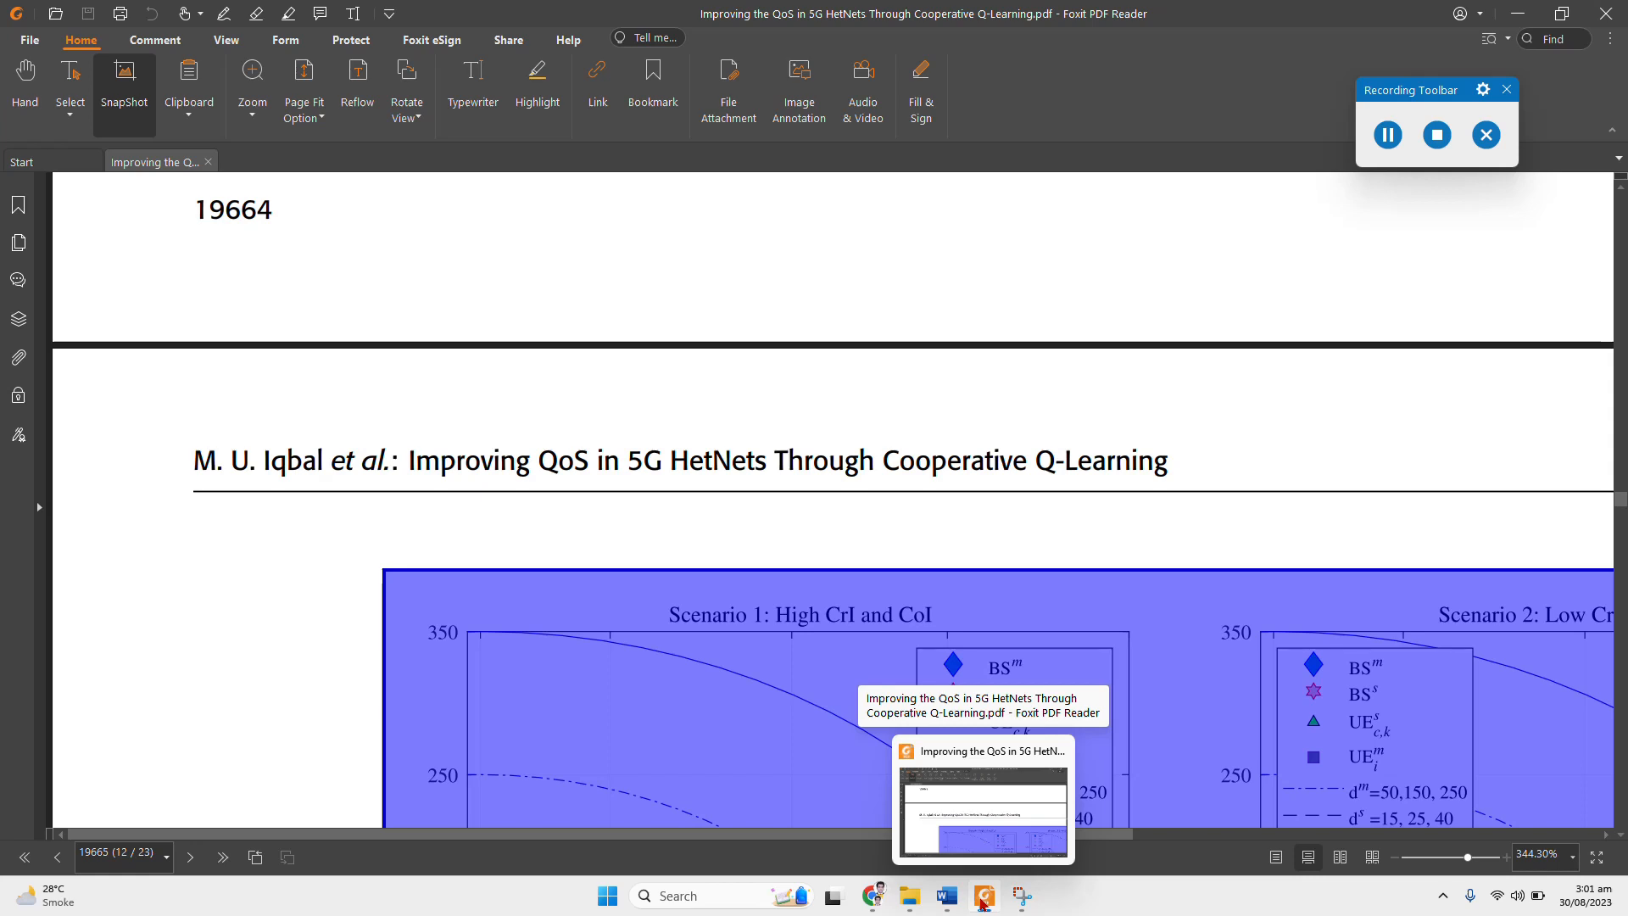
click(903, 842)
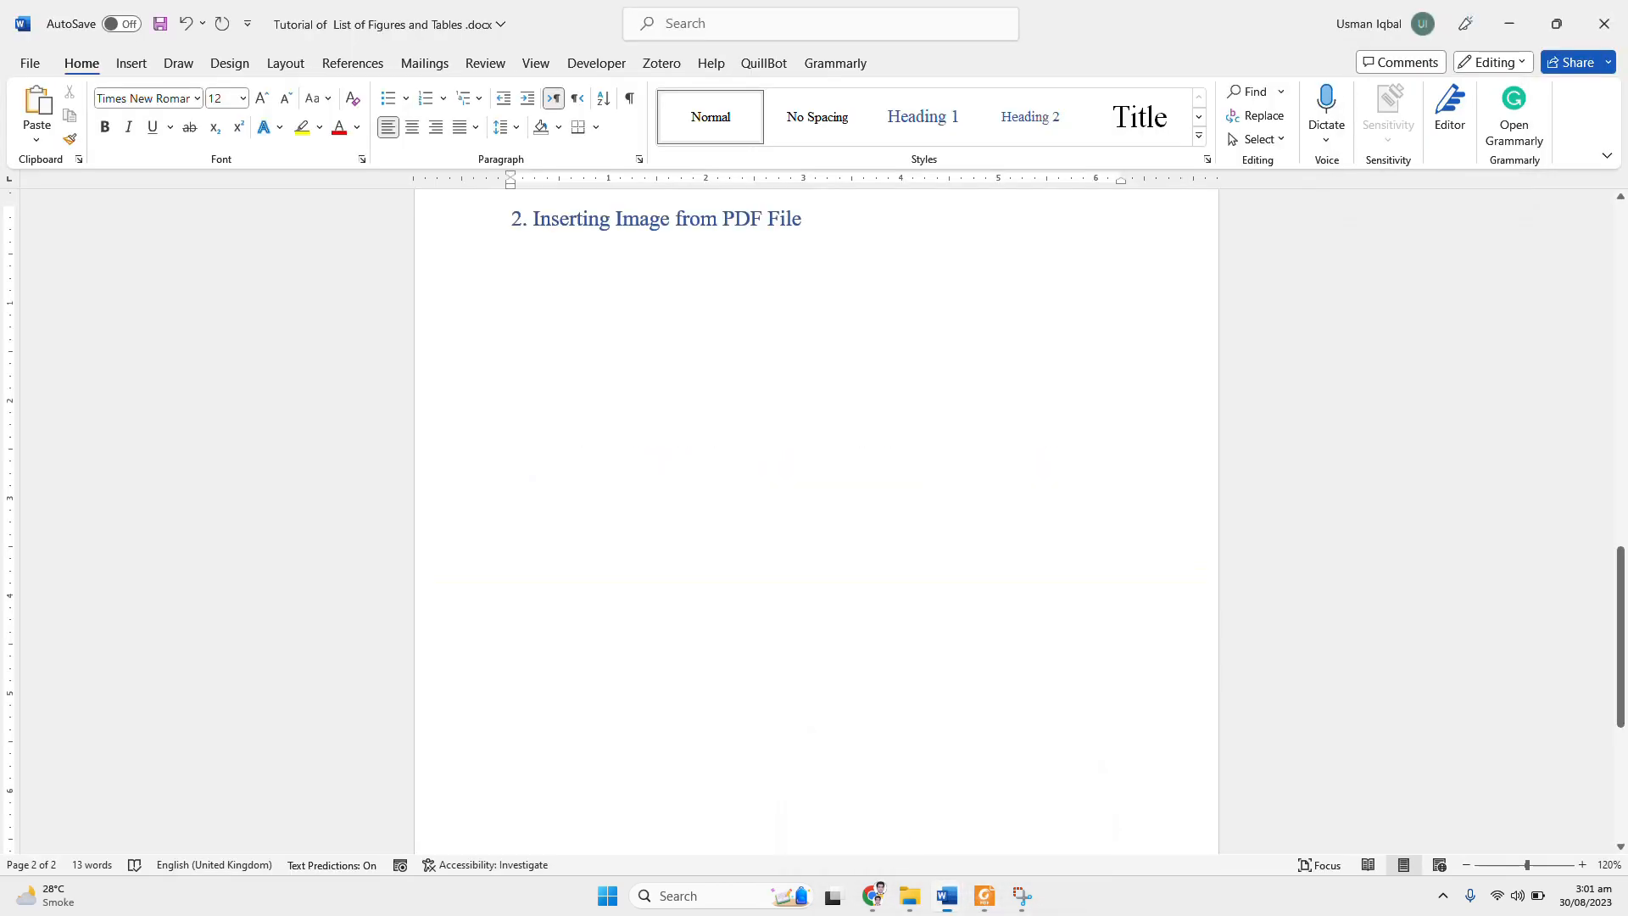
right_click(558, 280)
click(598, 414)
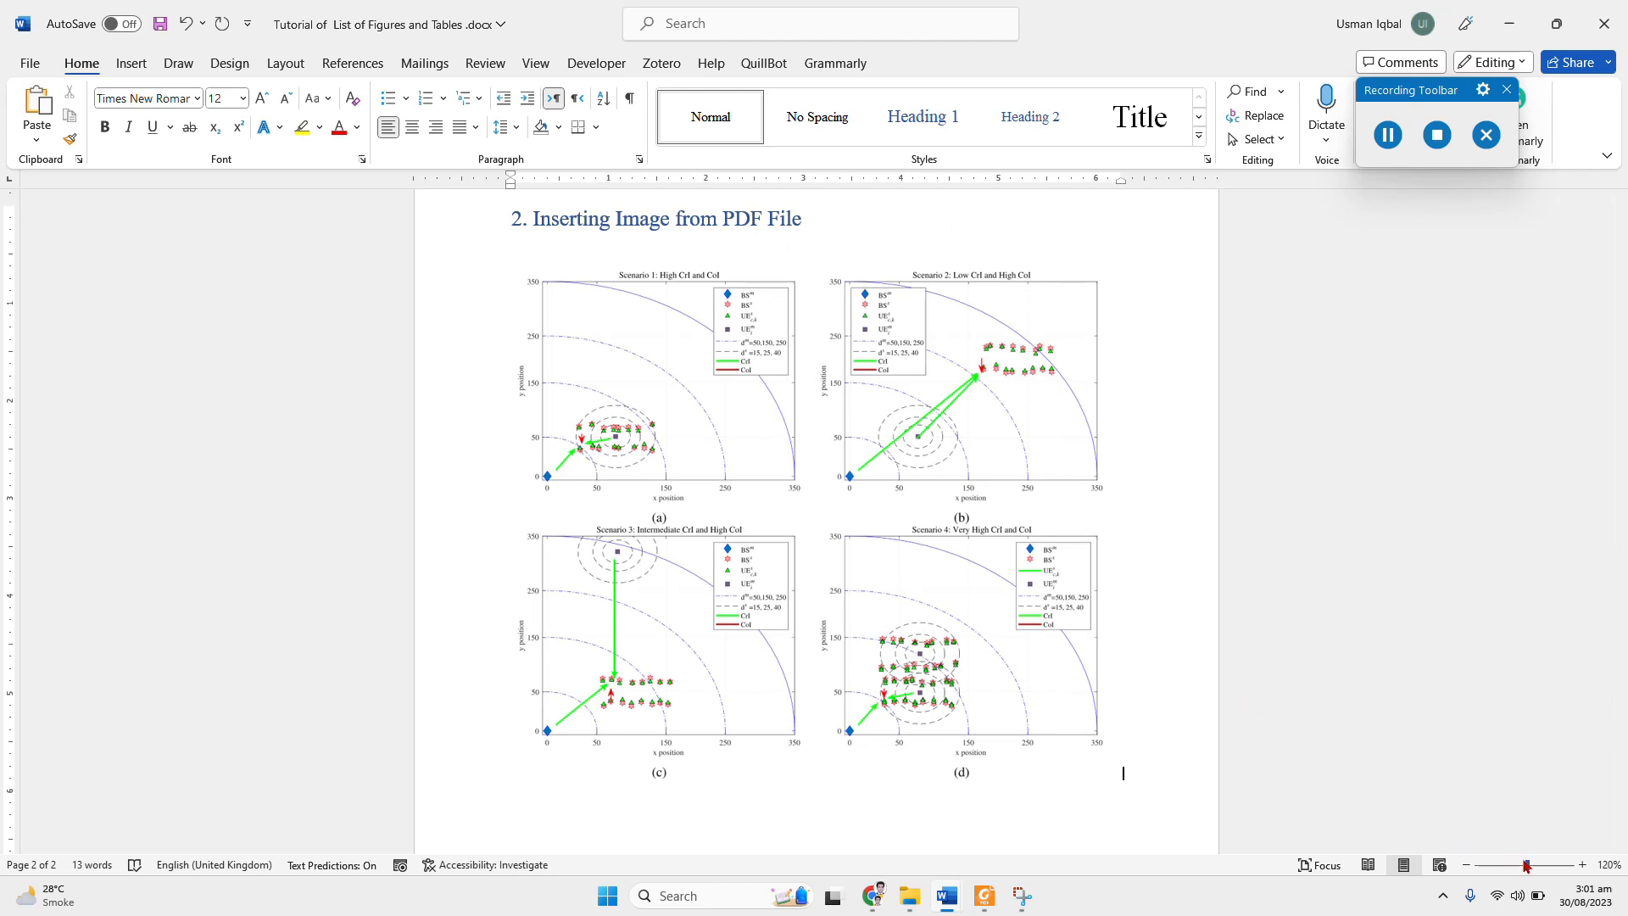
drag(1527, 866, 1577, 871)
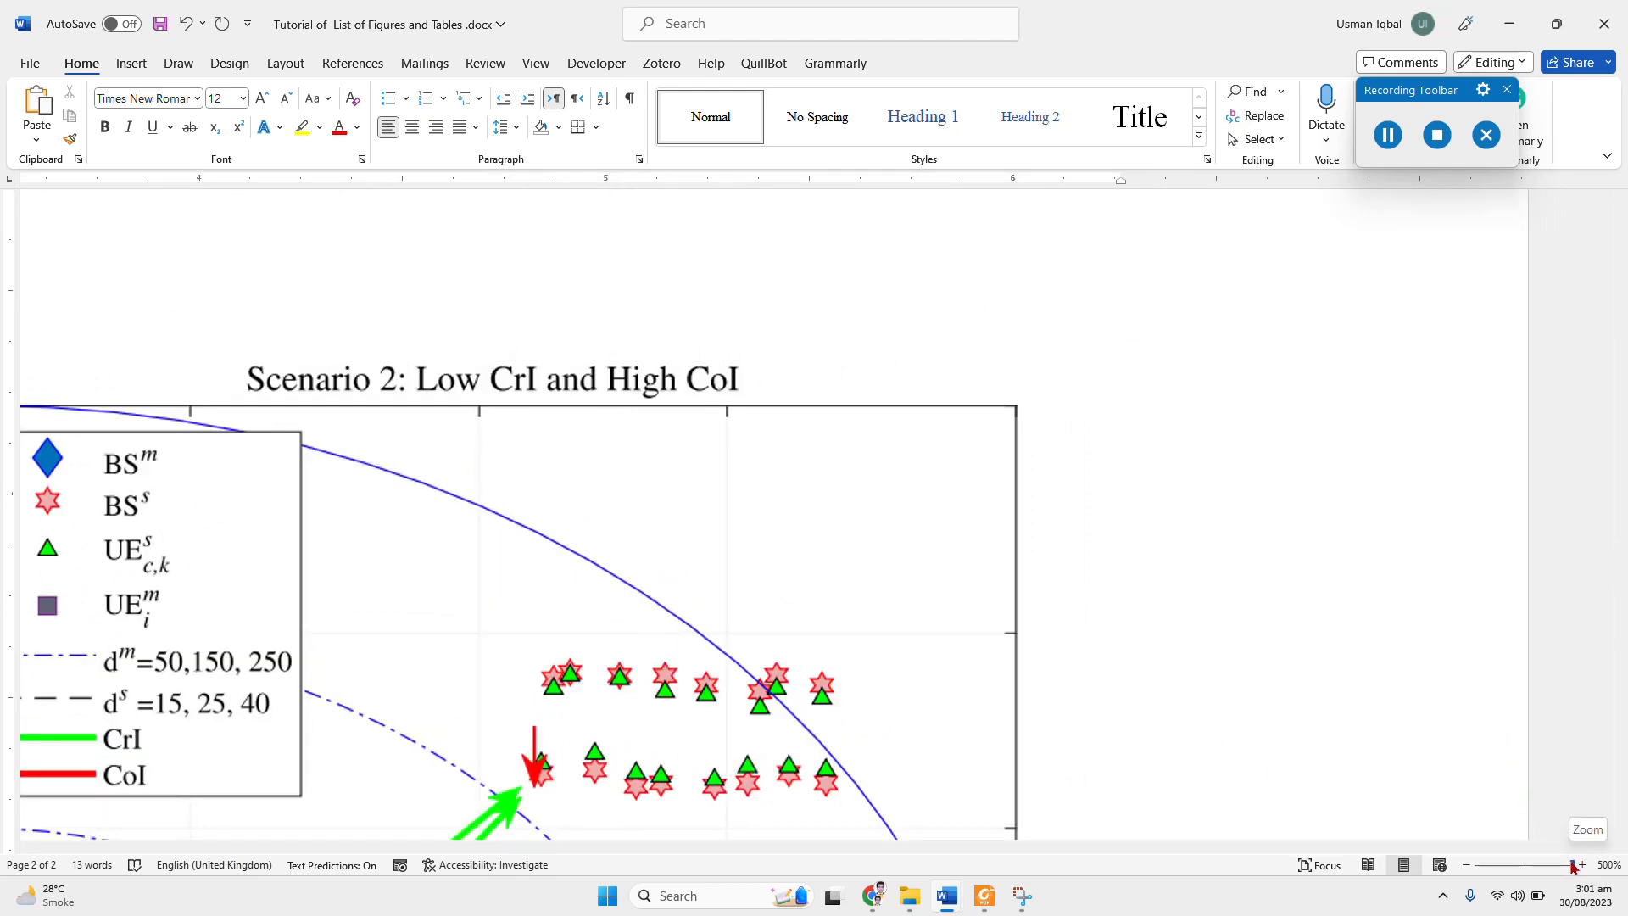
drag(1573, 867, 1533, 870)
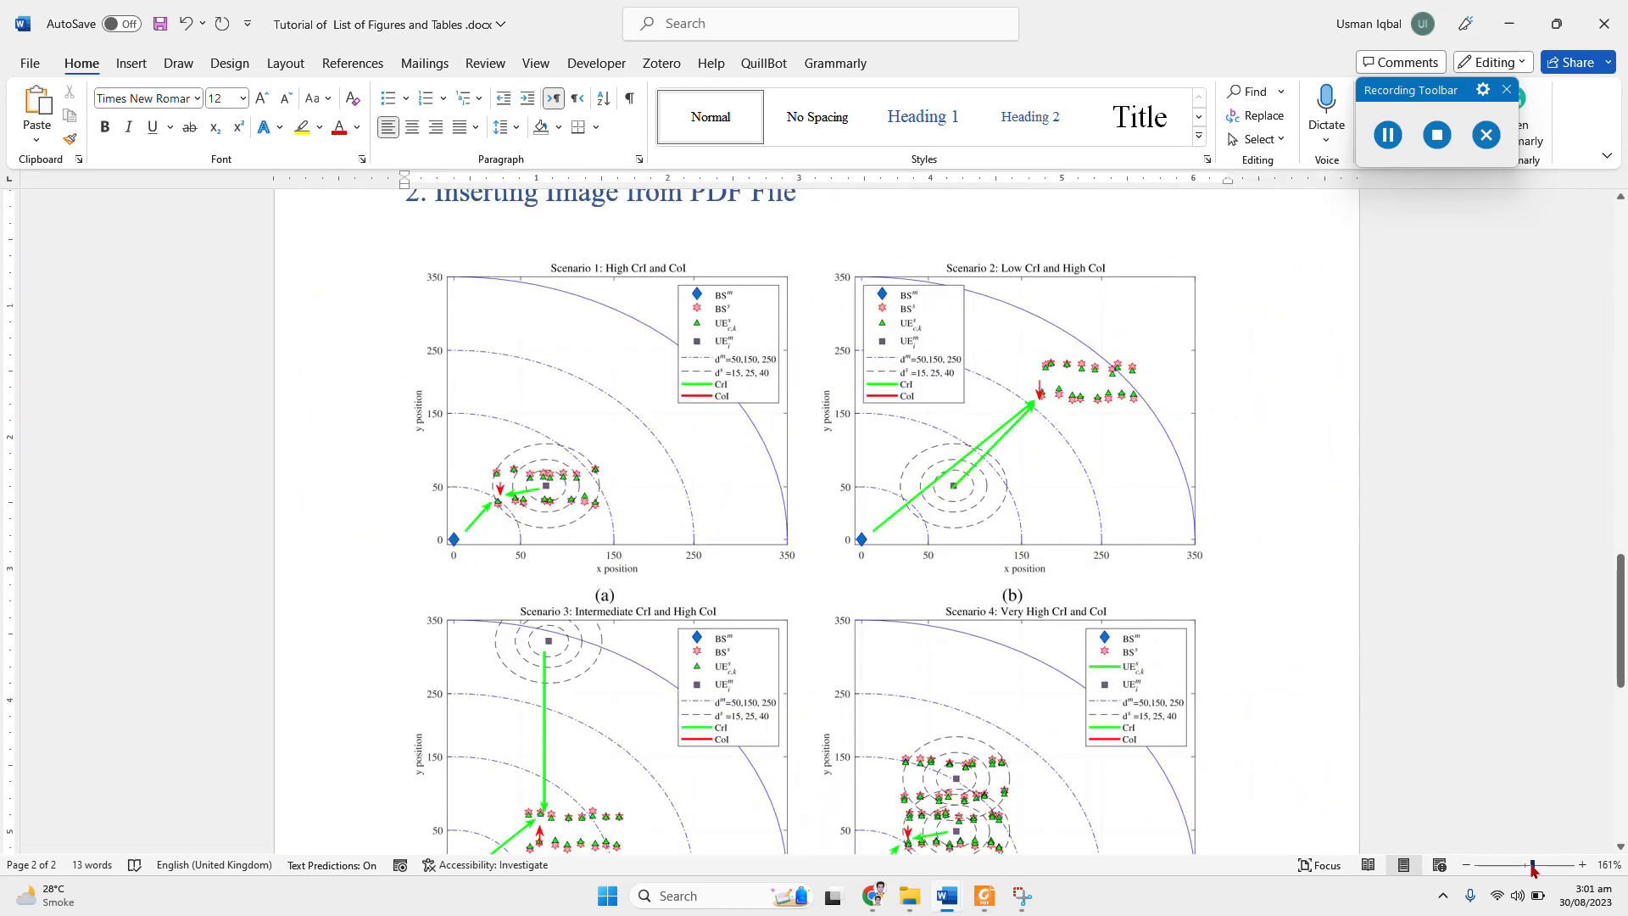
scroll(1060, 509, down, 5)
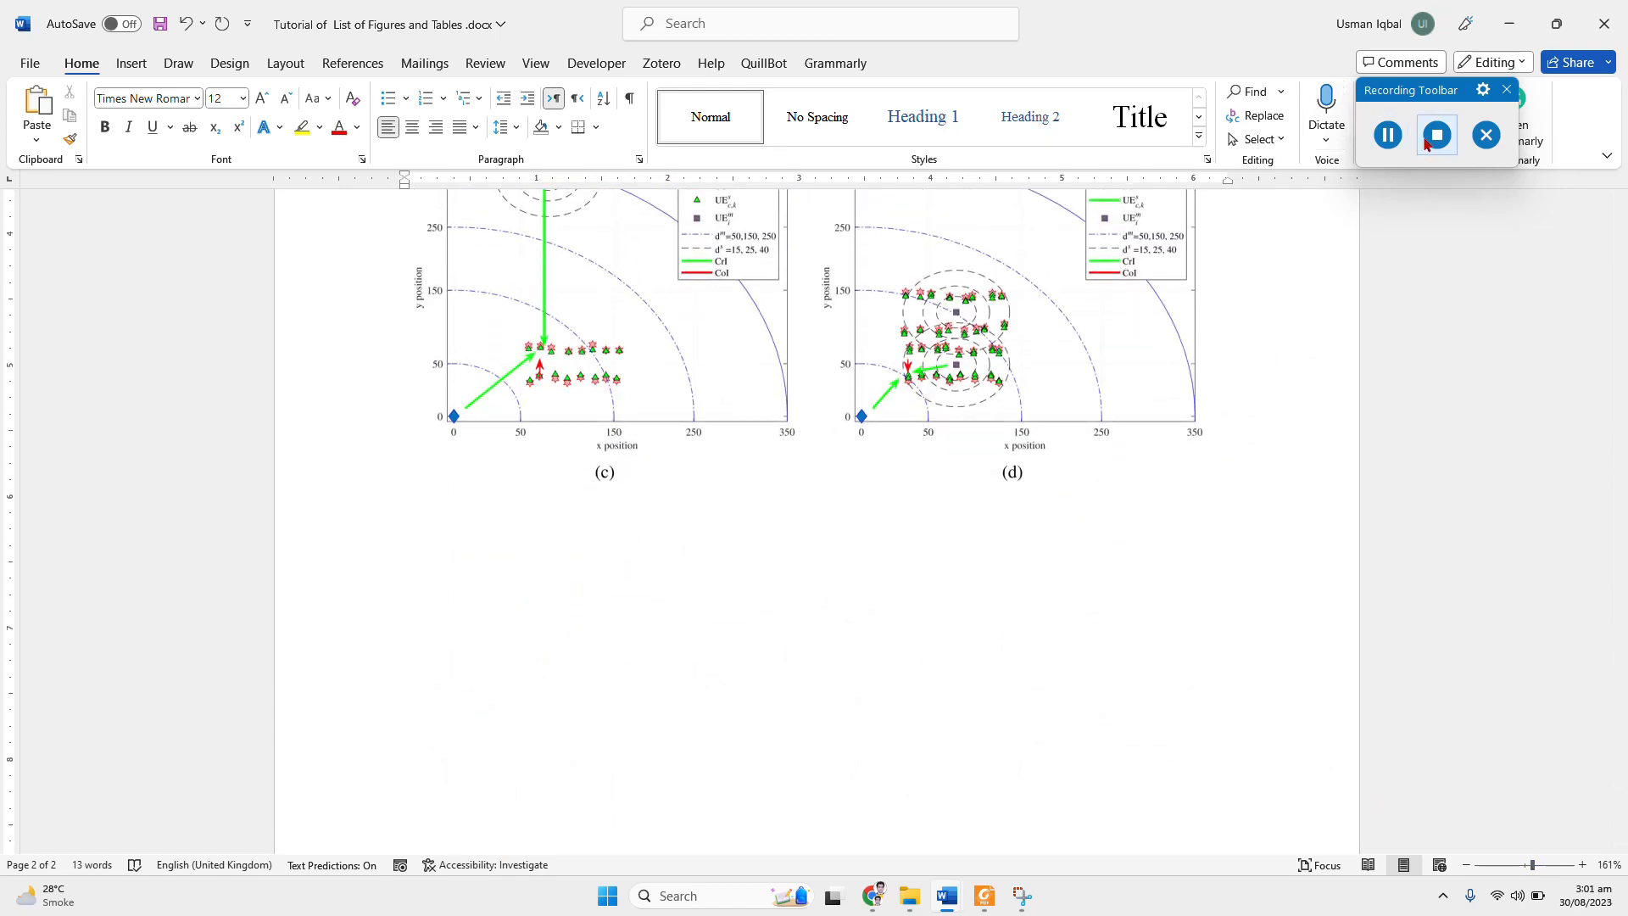
click(1426, 144)
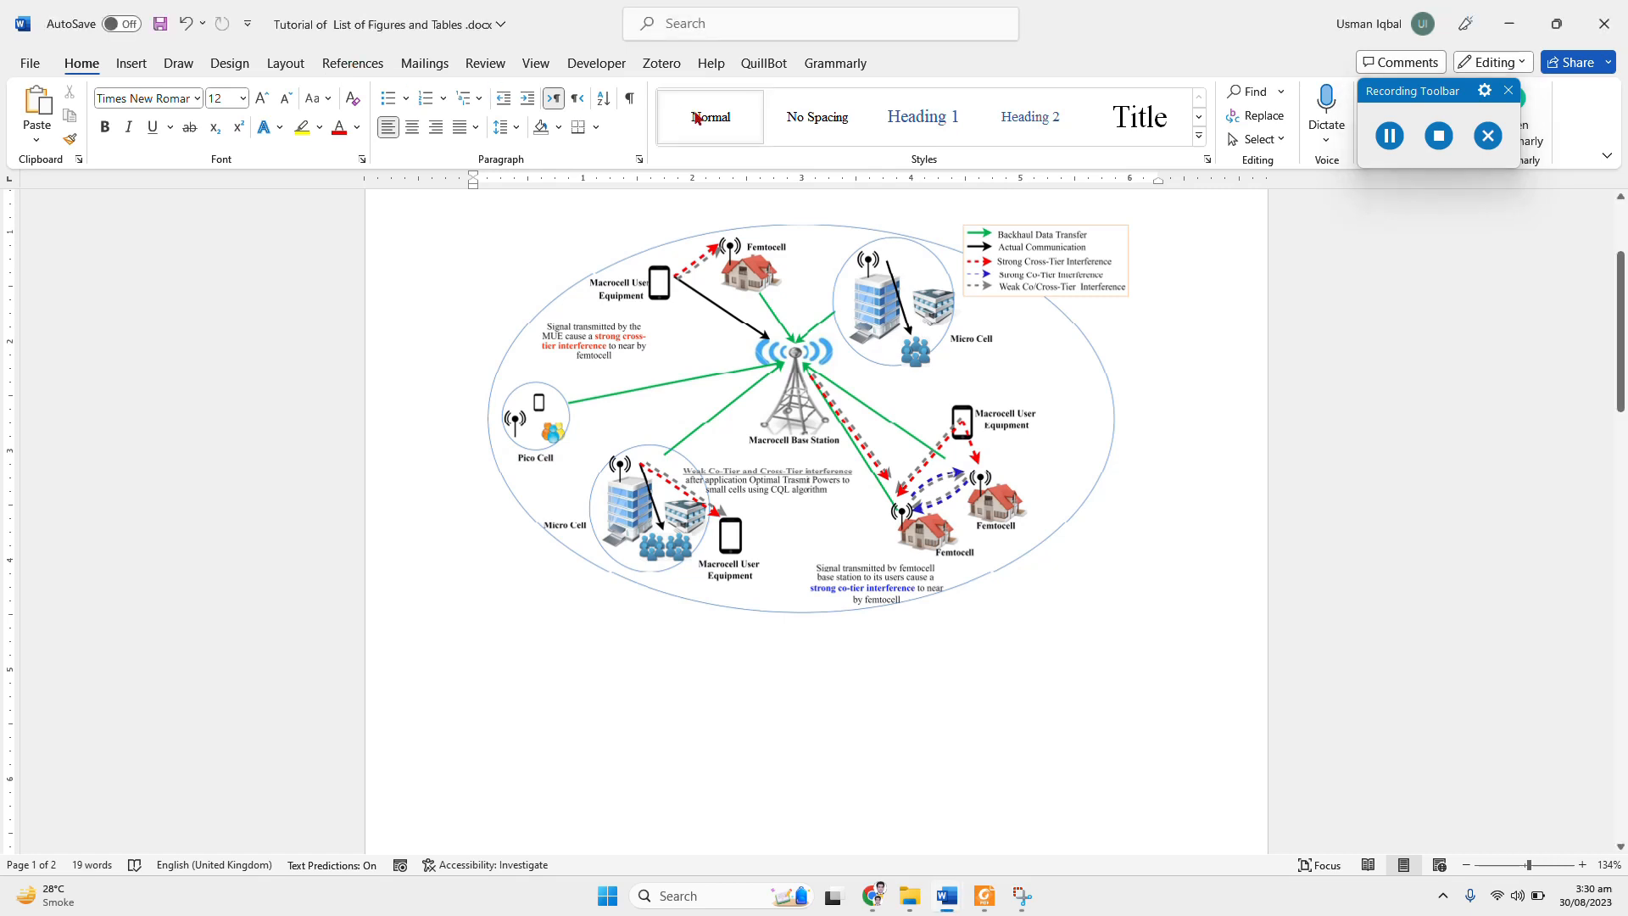
Step: Insert a caption with the Figure label beneath the network diagram, reading "Figure 1: Image 1 for the report."
click(353, 71)
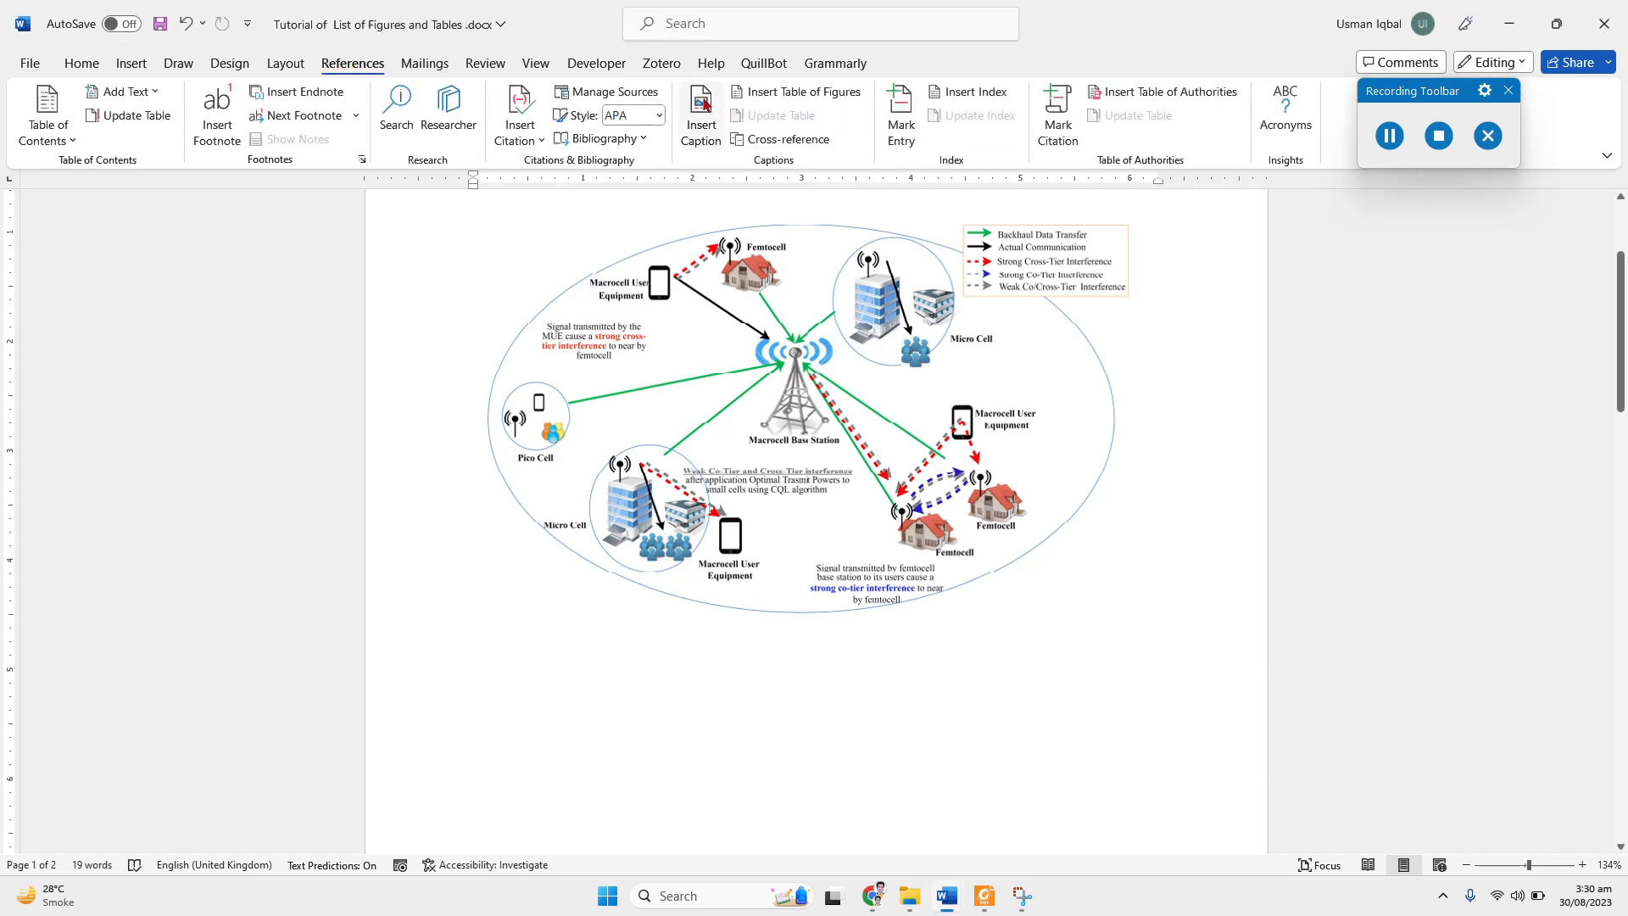
click(702, 131)
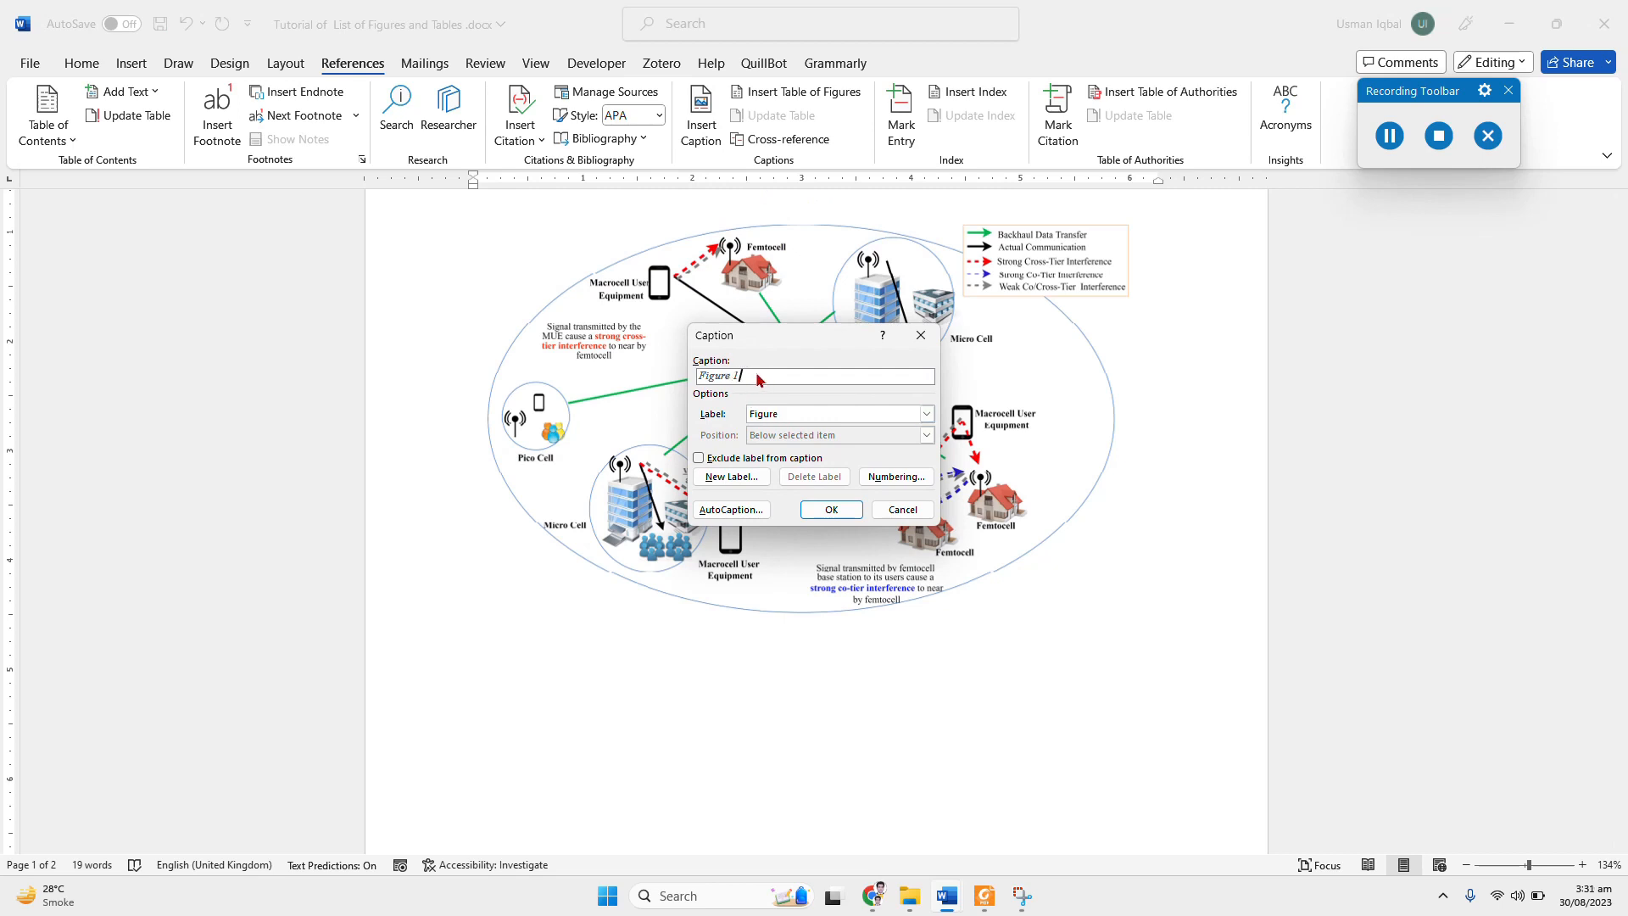
click(804, 414)
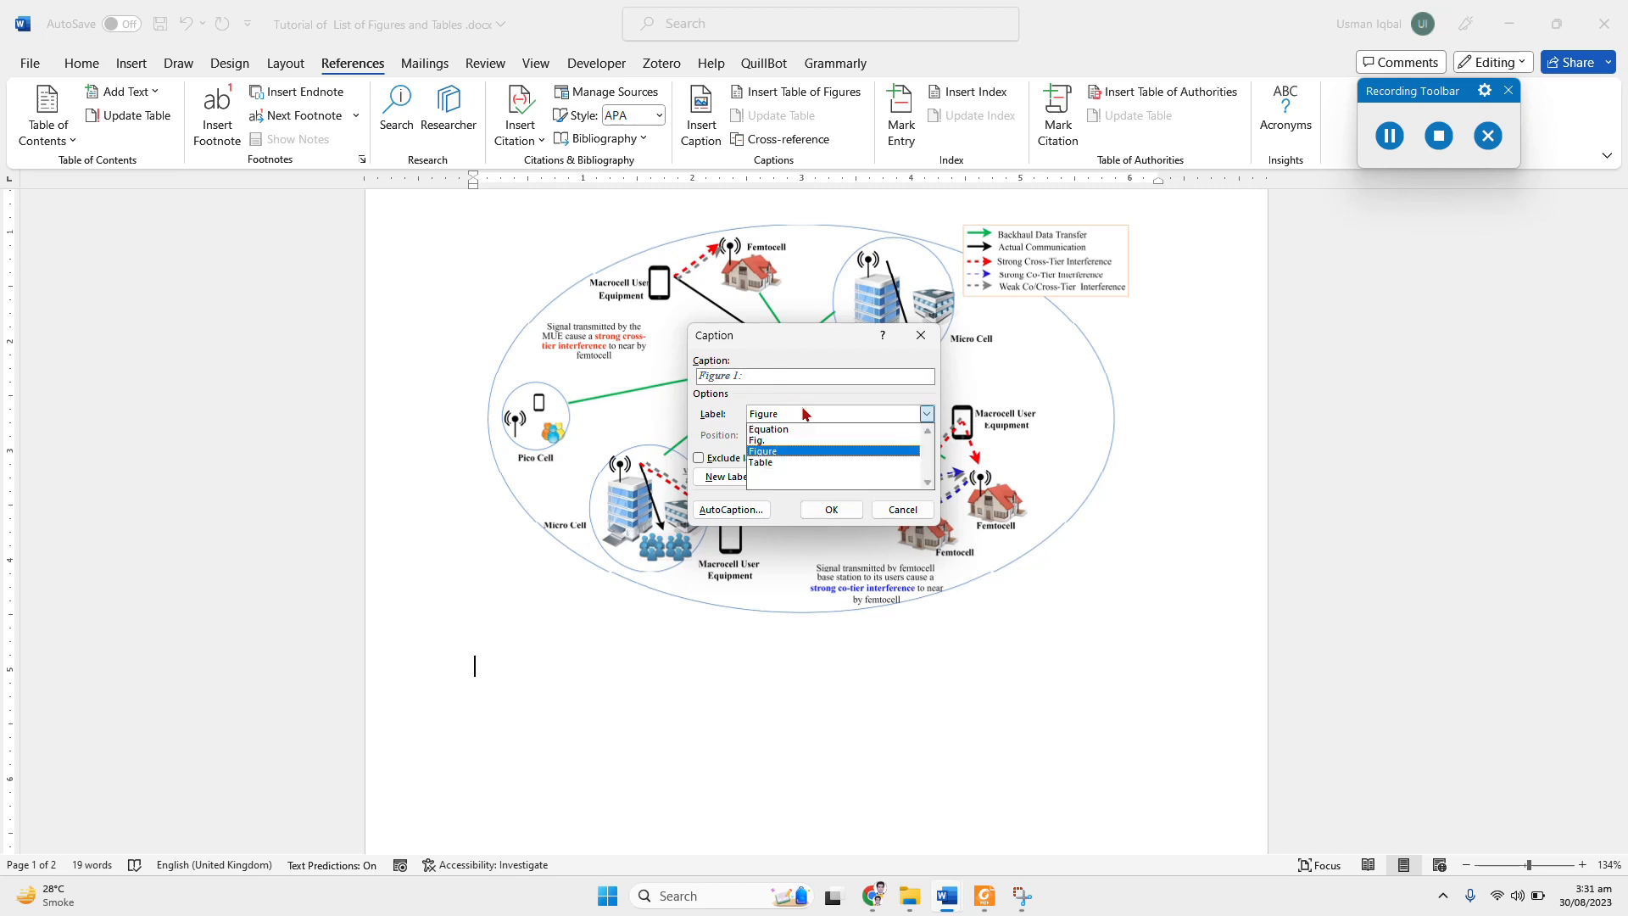
click(775, 441)
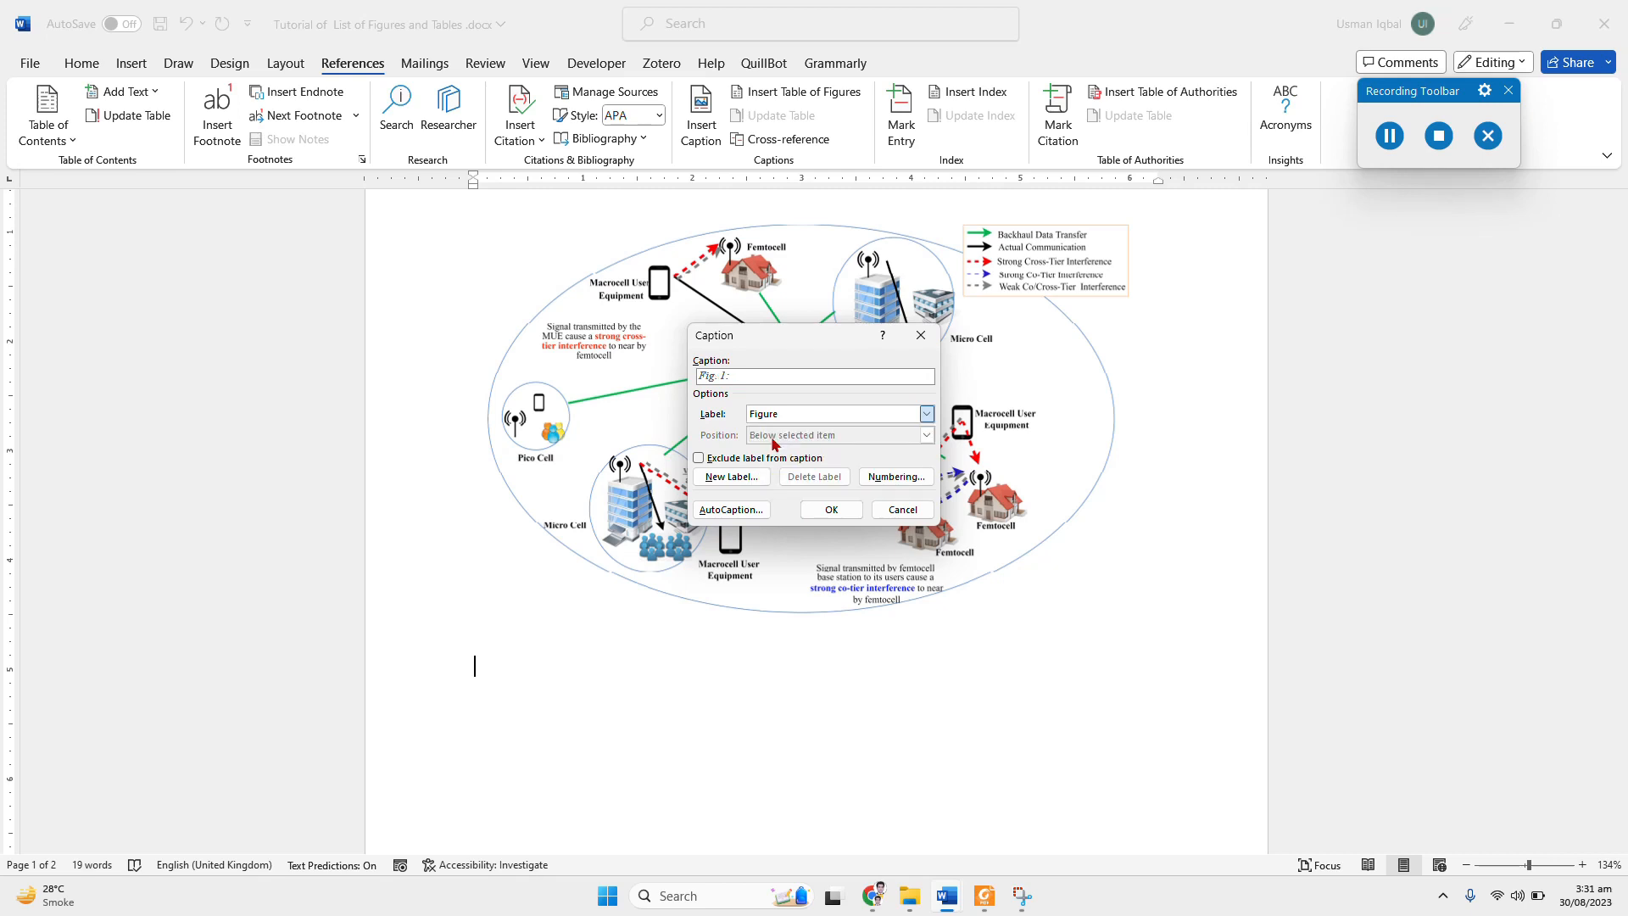
click(787, 416)
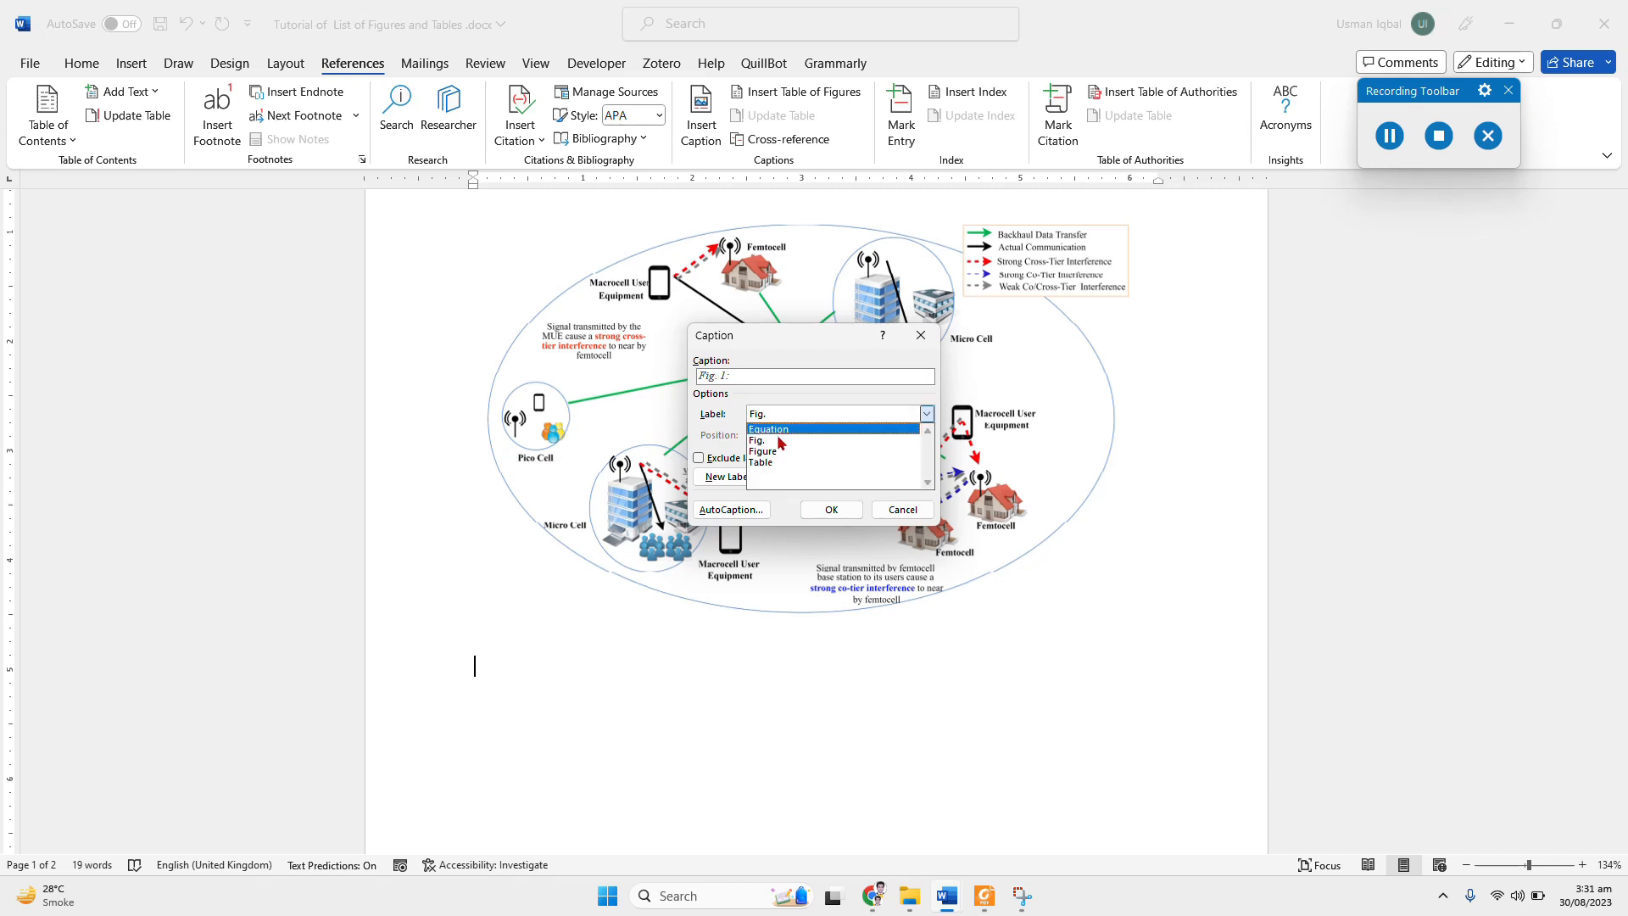
click(778, 452)
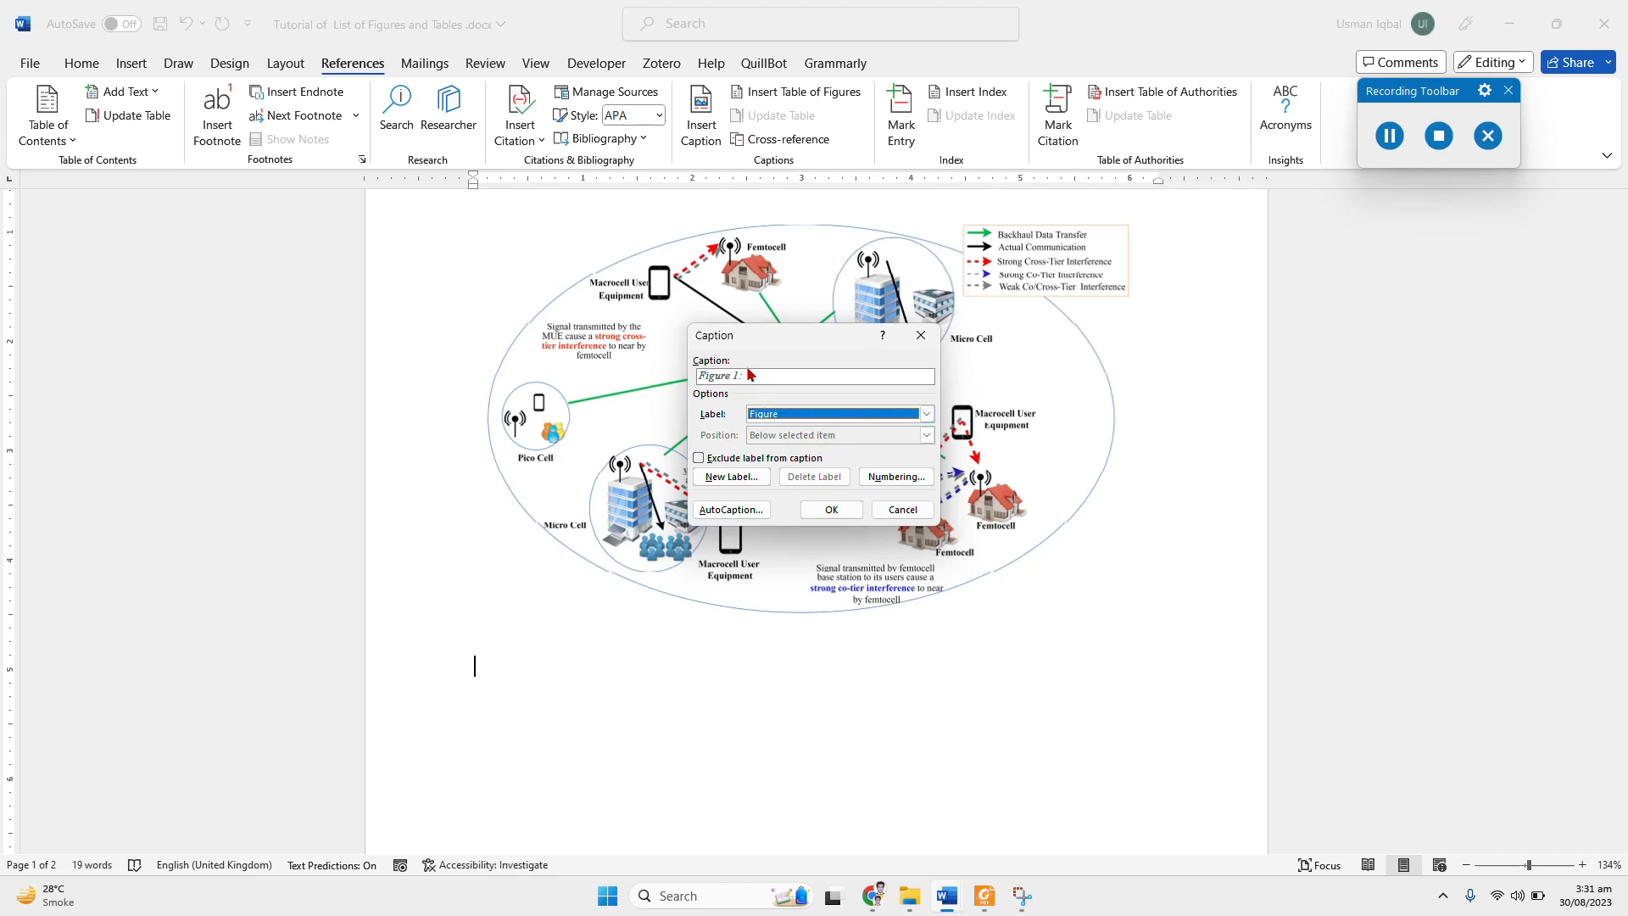
click(831, 510)
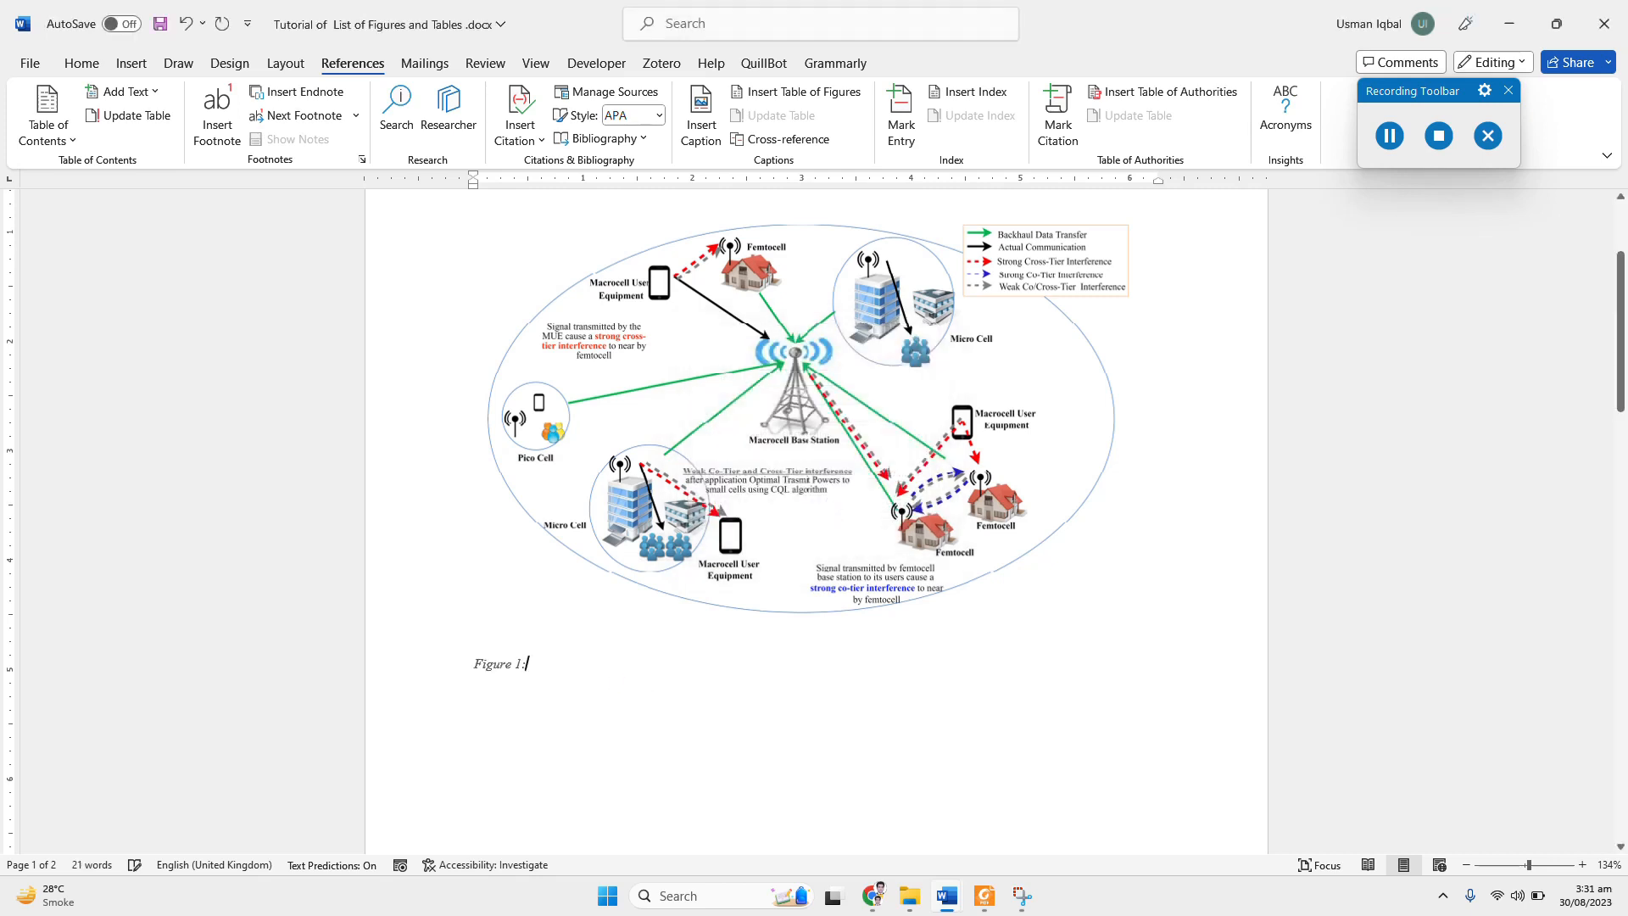
text(I)
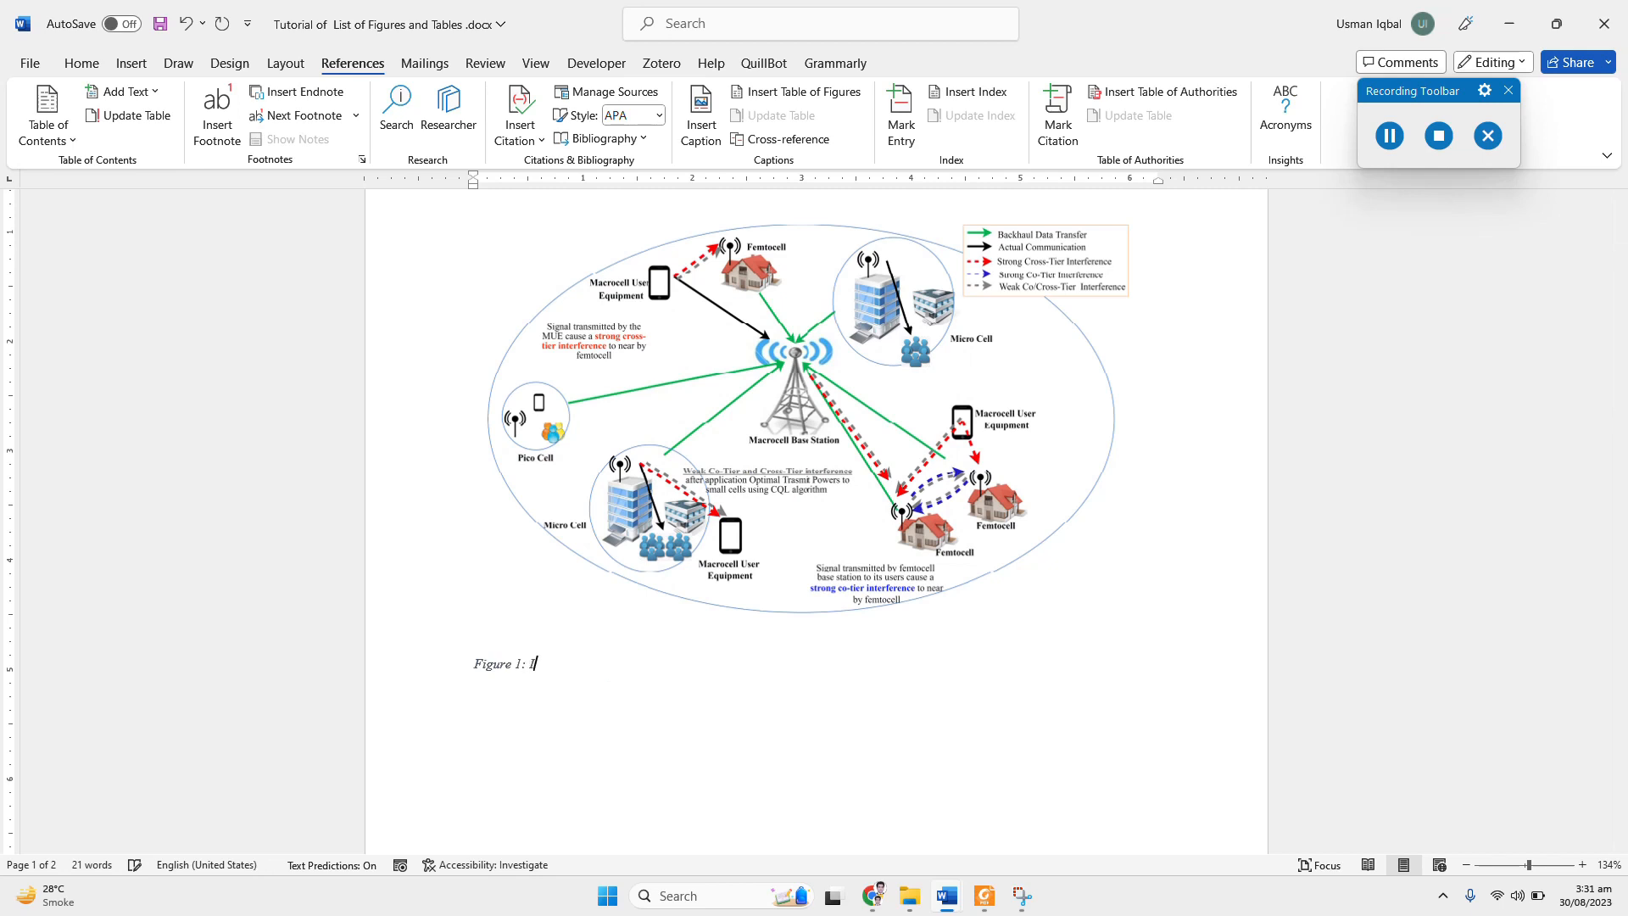
text(mage 1 for the report.)
Step: Format the caption beneath the network diagram as Times New Roman, size 12, non-italic, with the Automatic font colour
drag(659, 664, 473, 666)
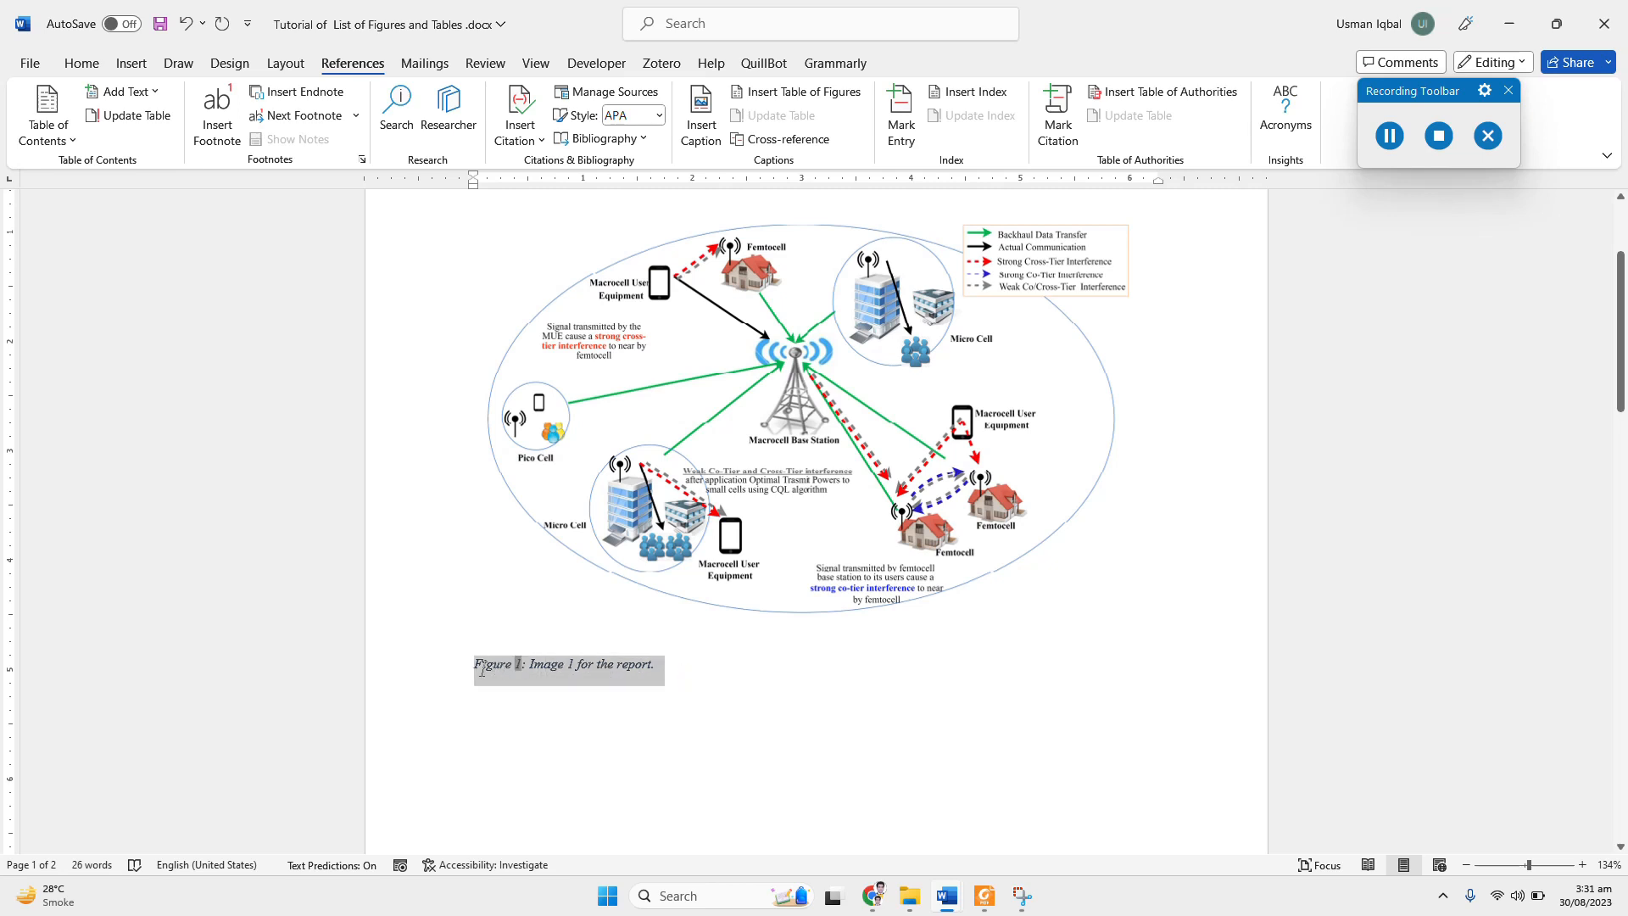
click(81, 64)
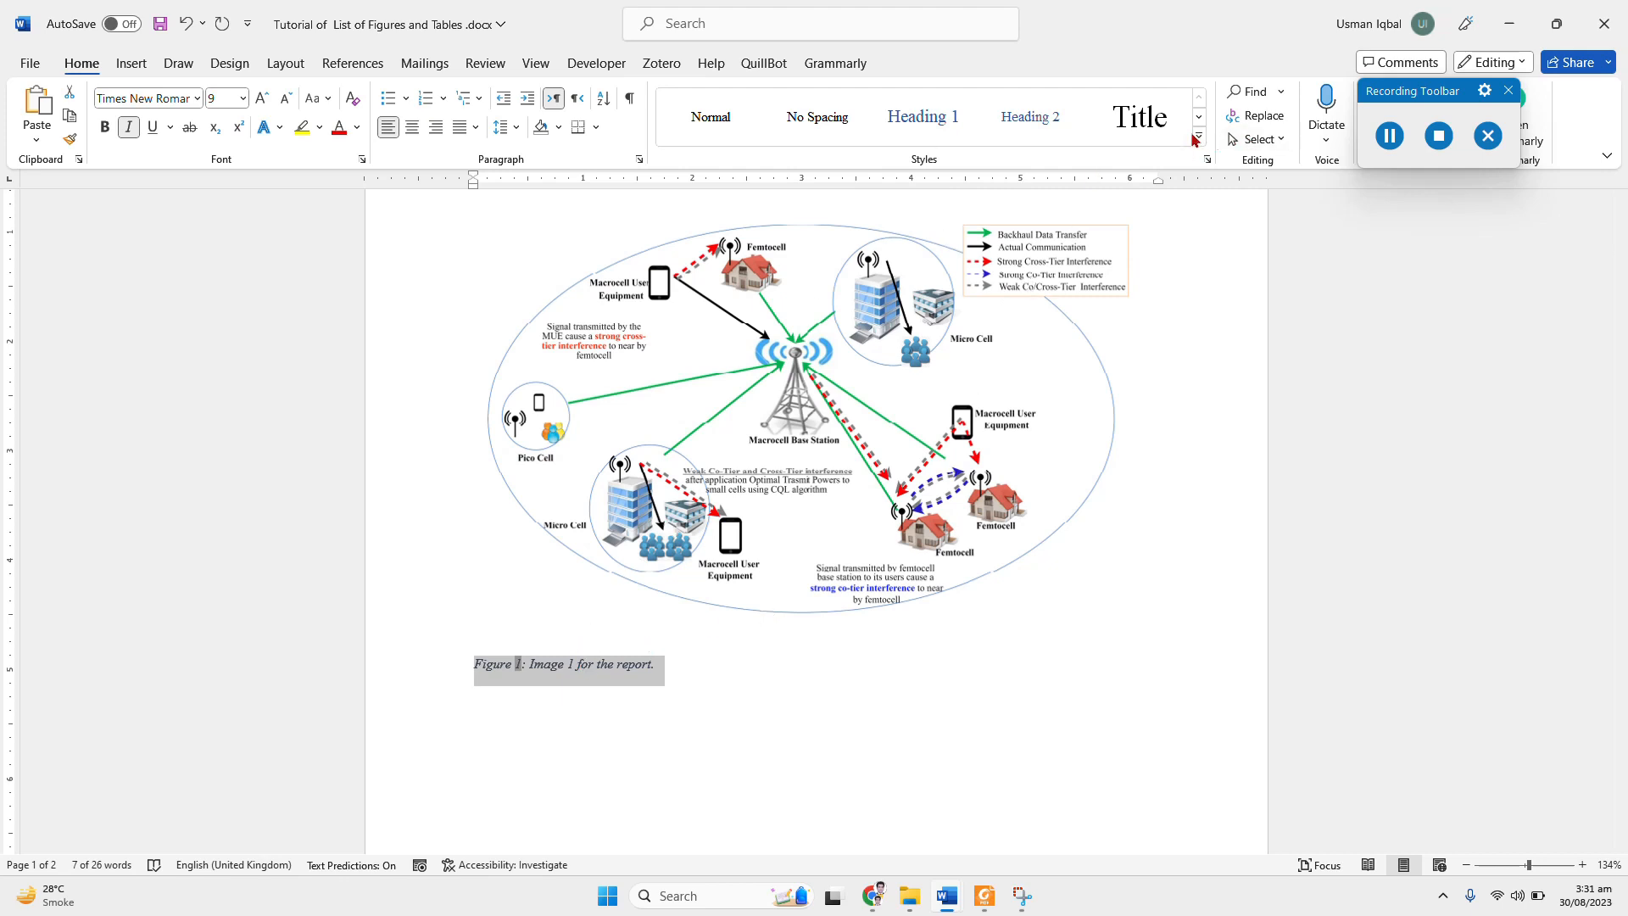
click(1200, 137)
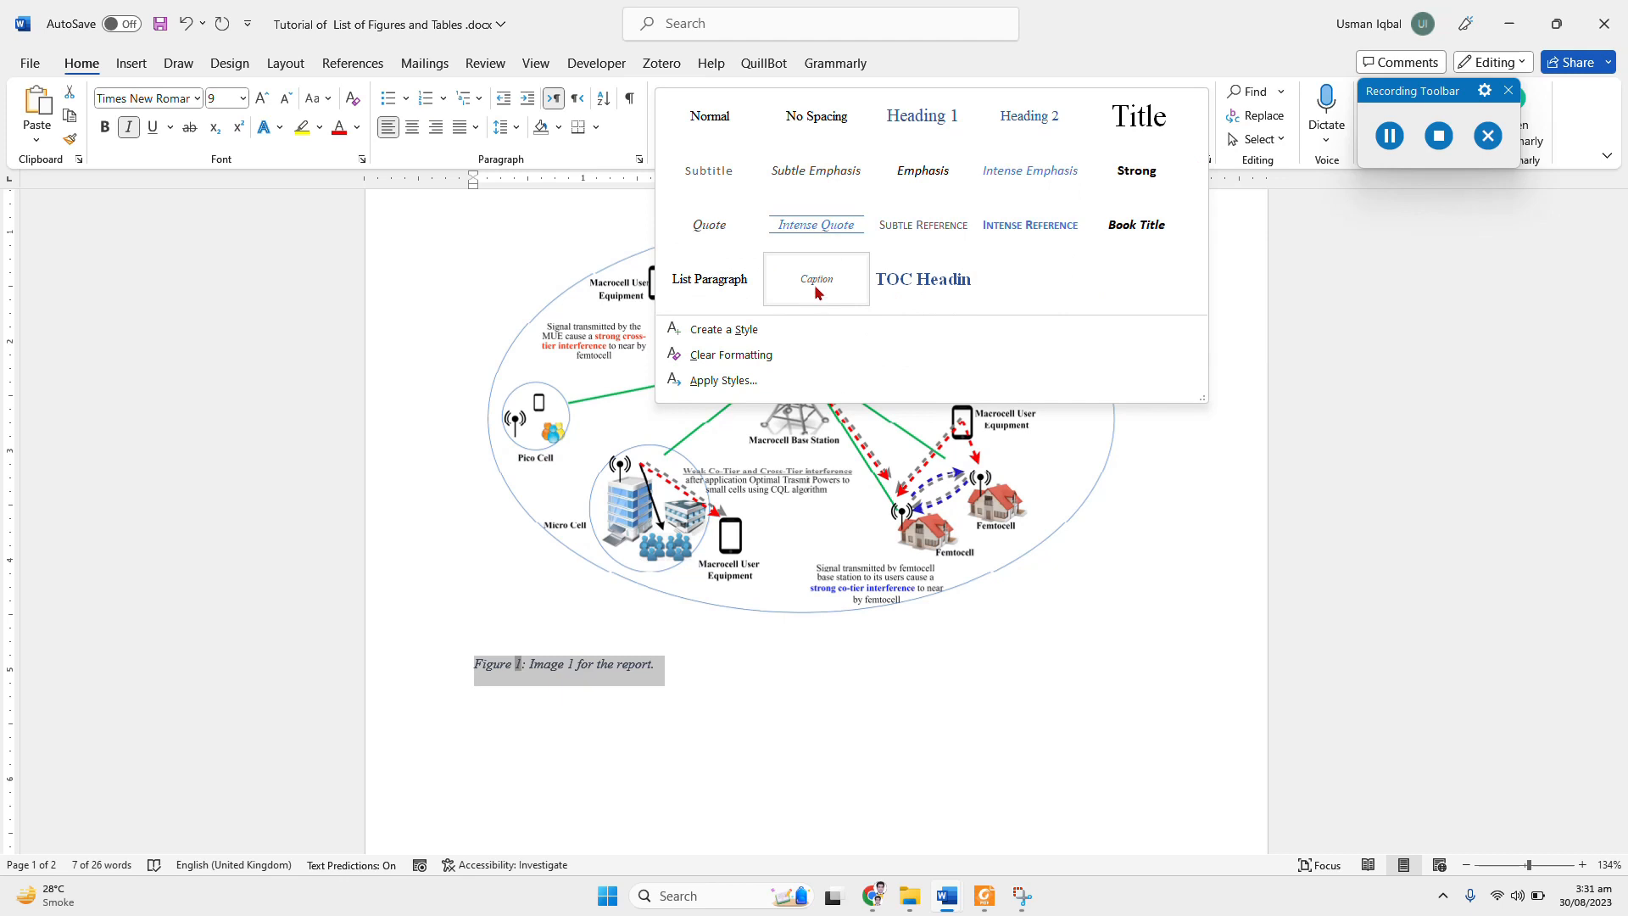
click(243, 99)
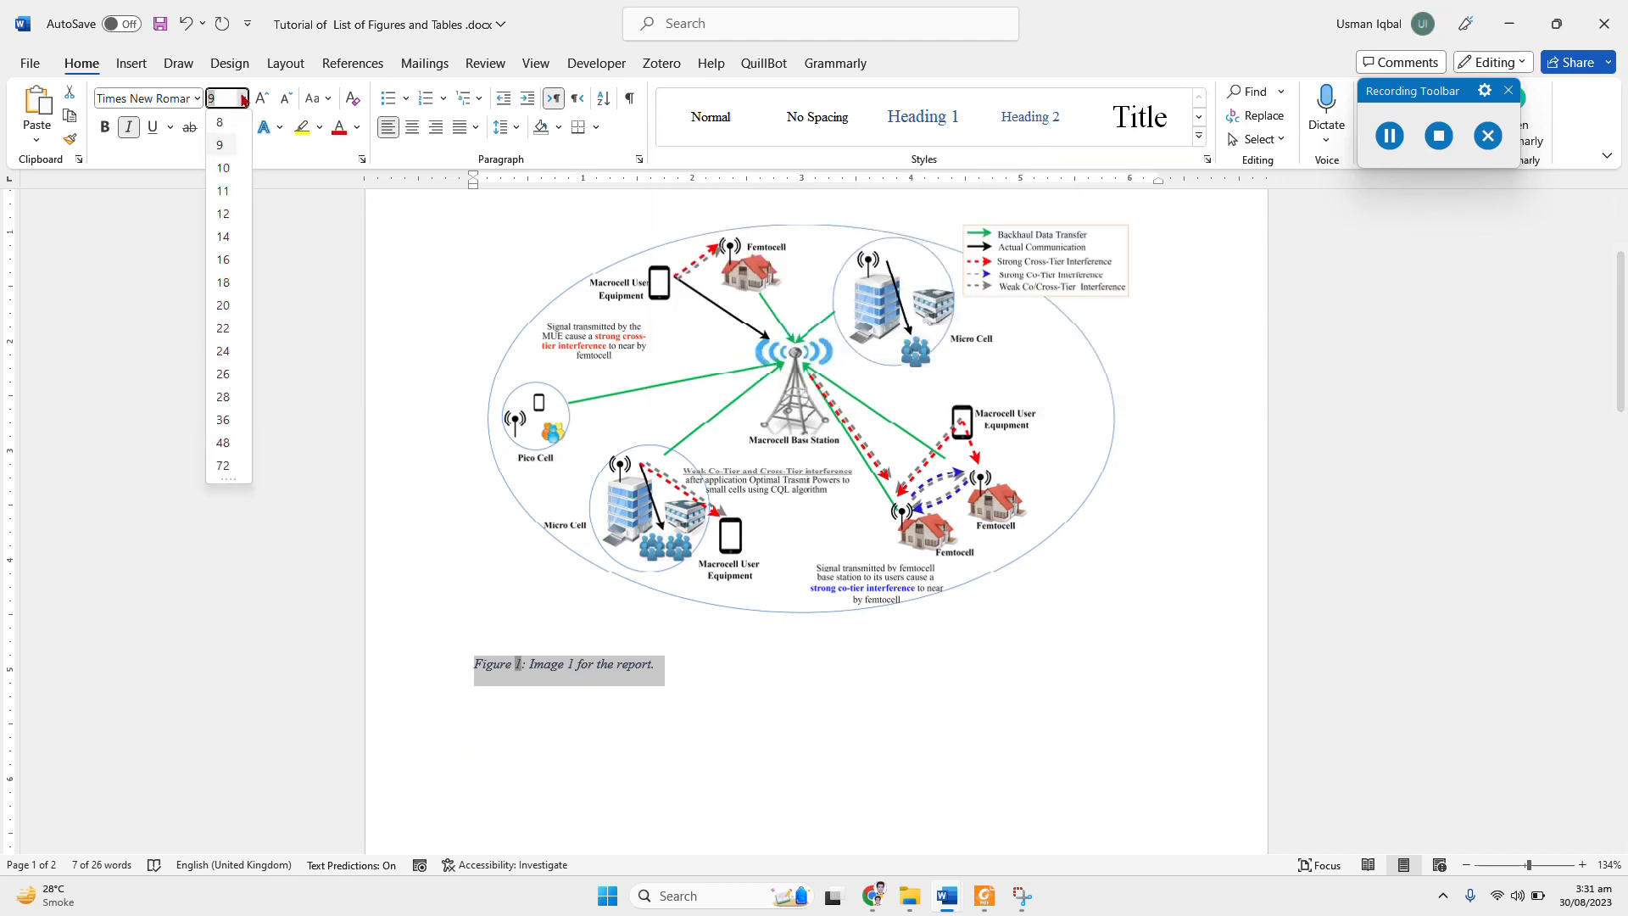
click(223, 213)
click(197, 98)
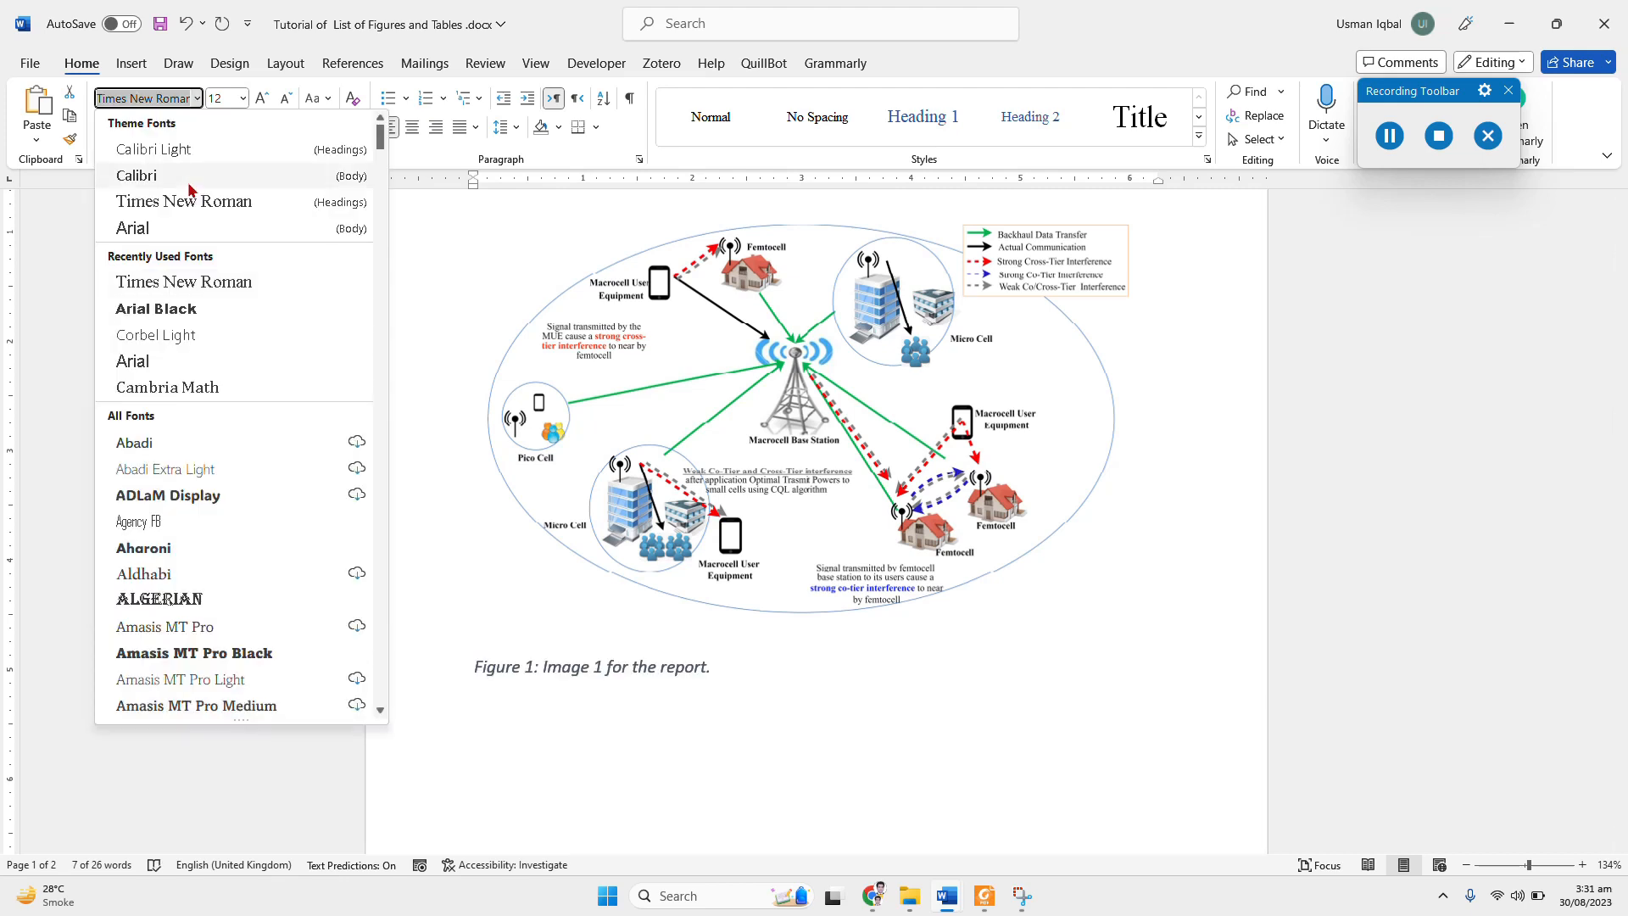
click(195, 208)
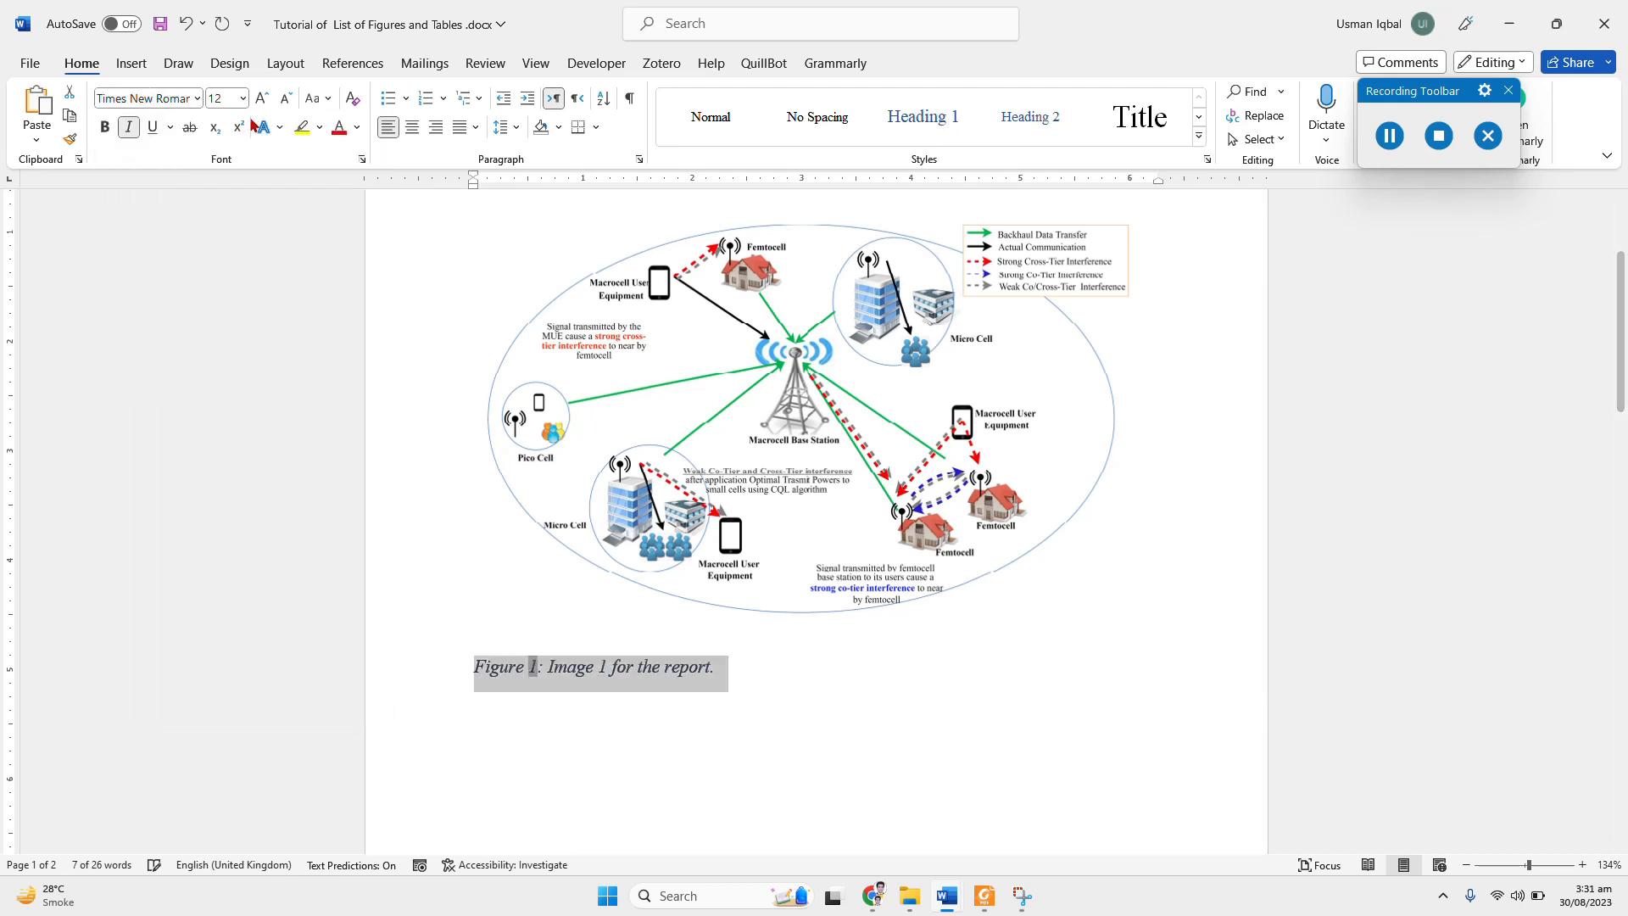
click(127, 129)
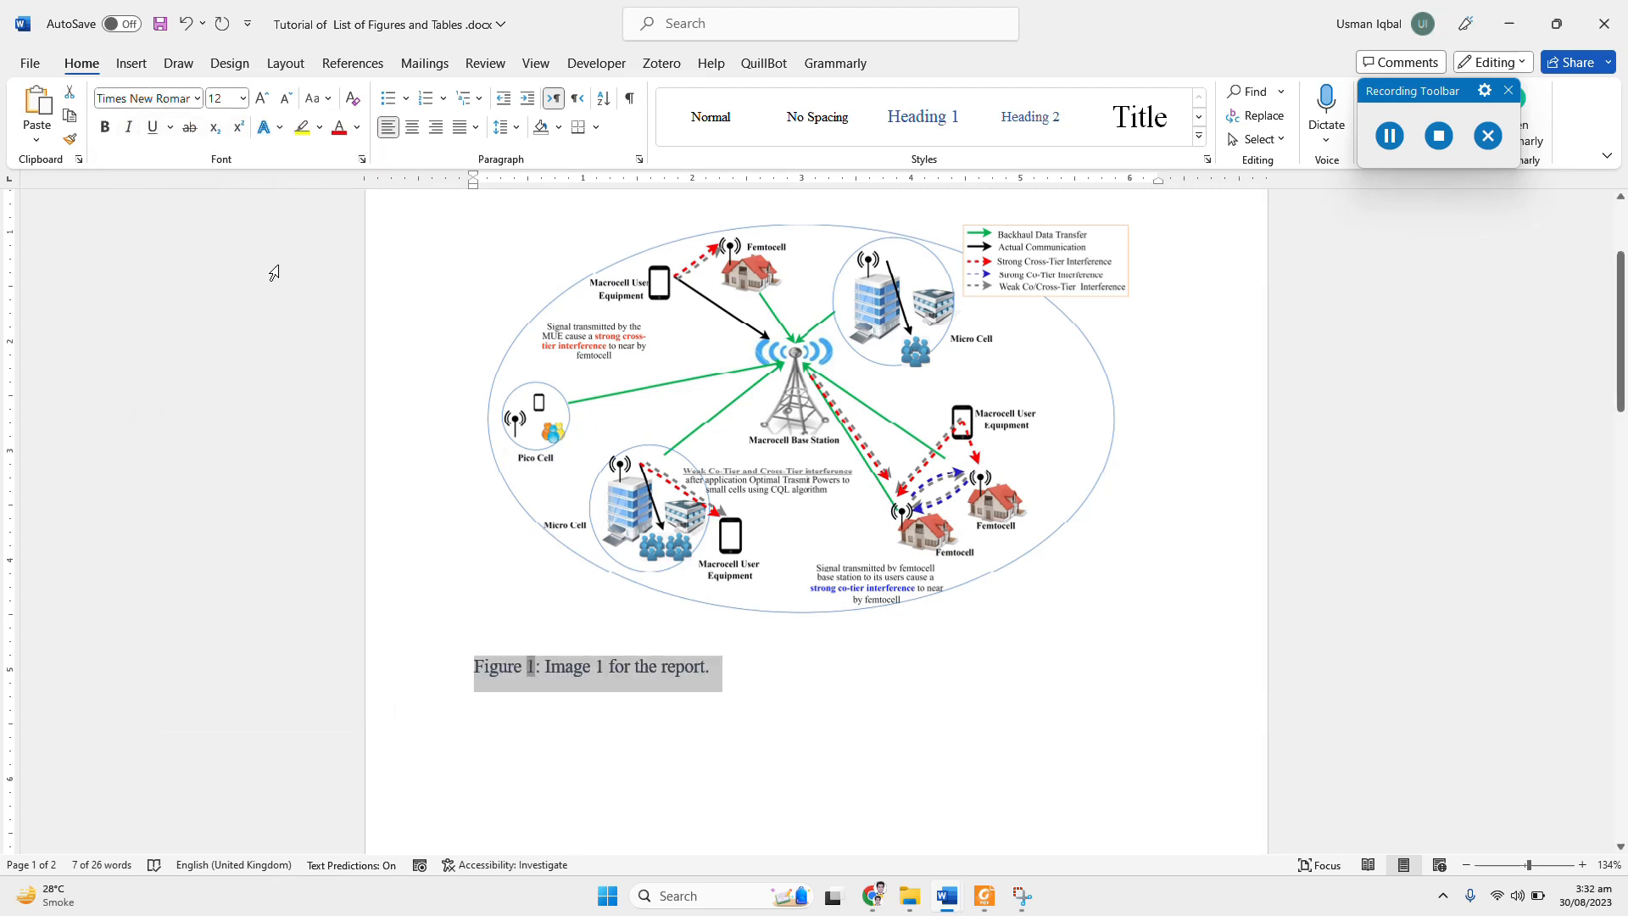
click(357, 127)
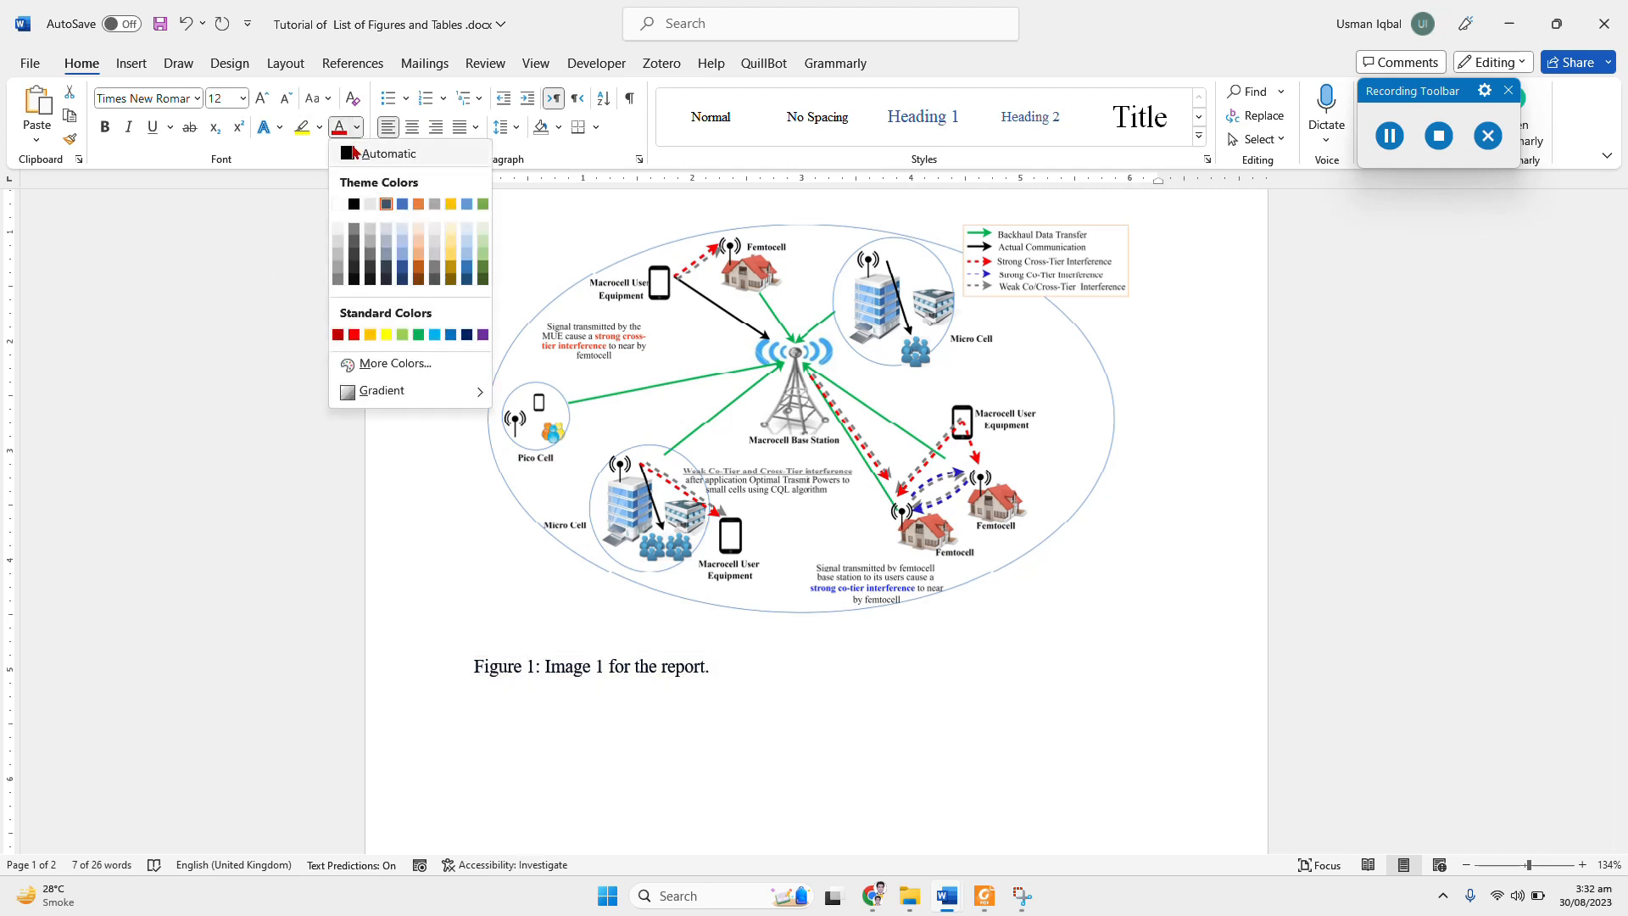
click(355, 153)
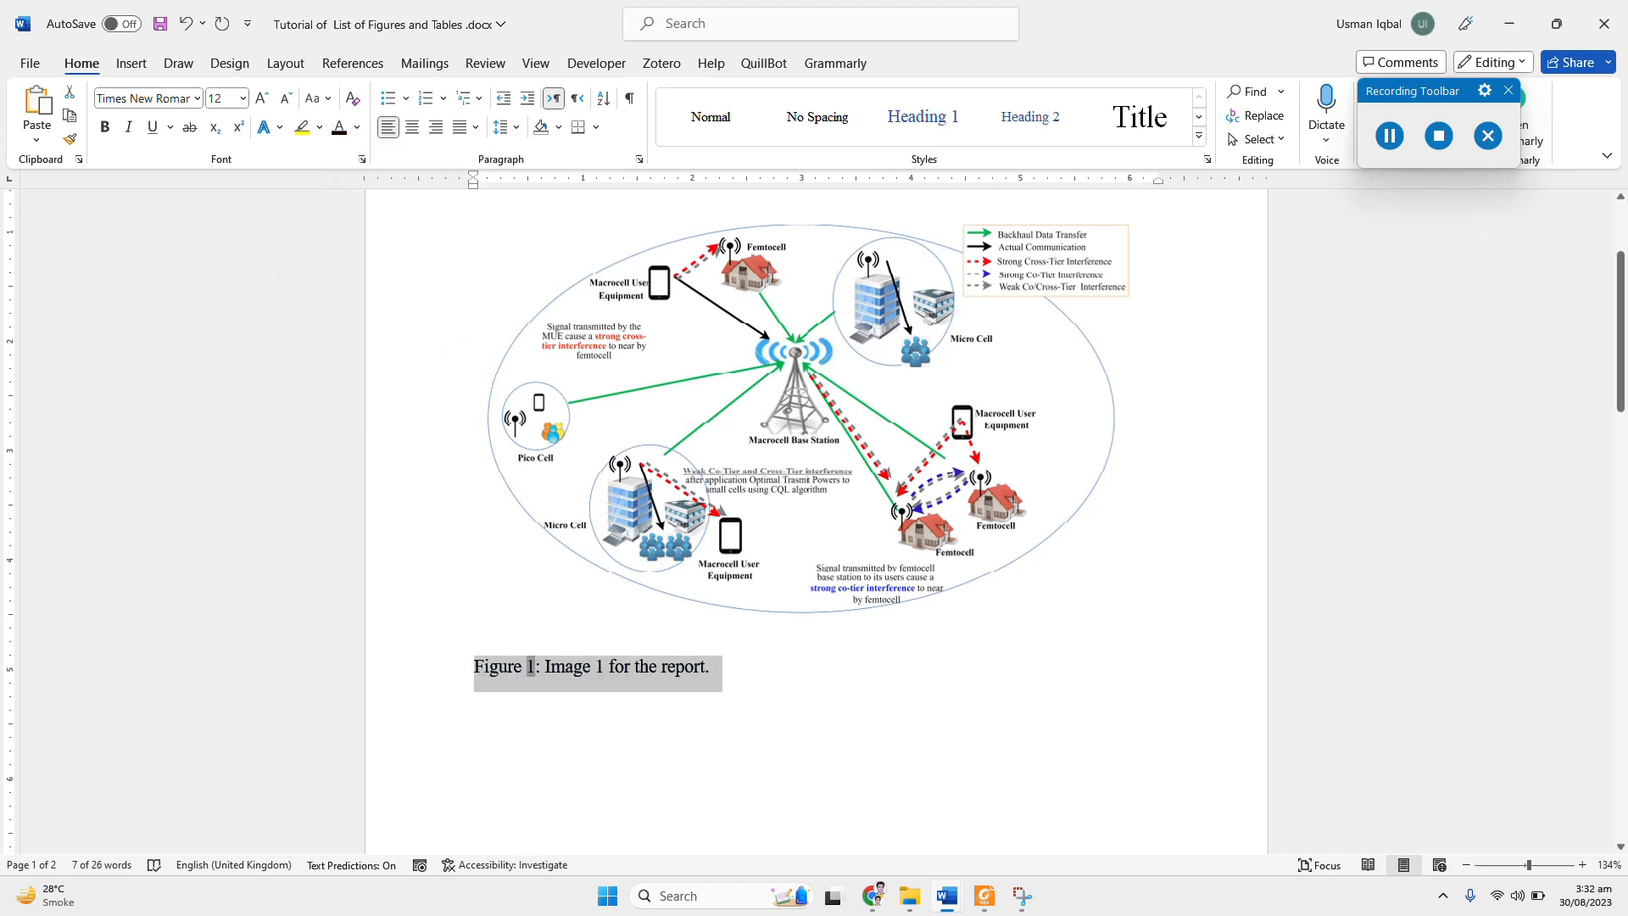
Step: Update the Caption style to match the formatting of the selected Figure 1 caption
click(1199, 136)
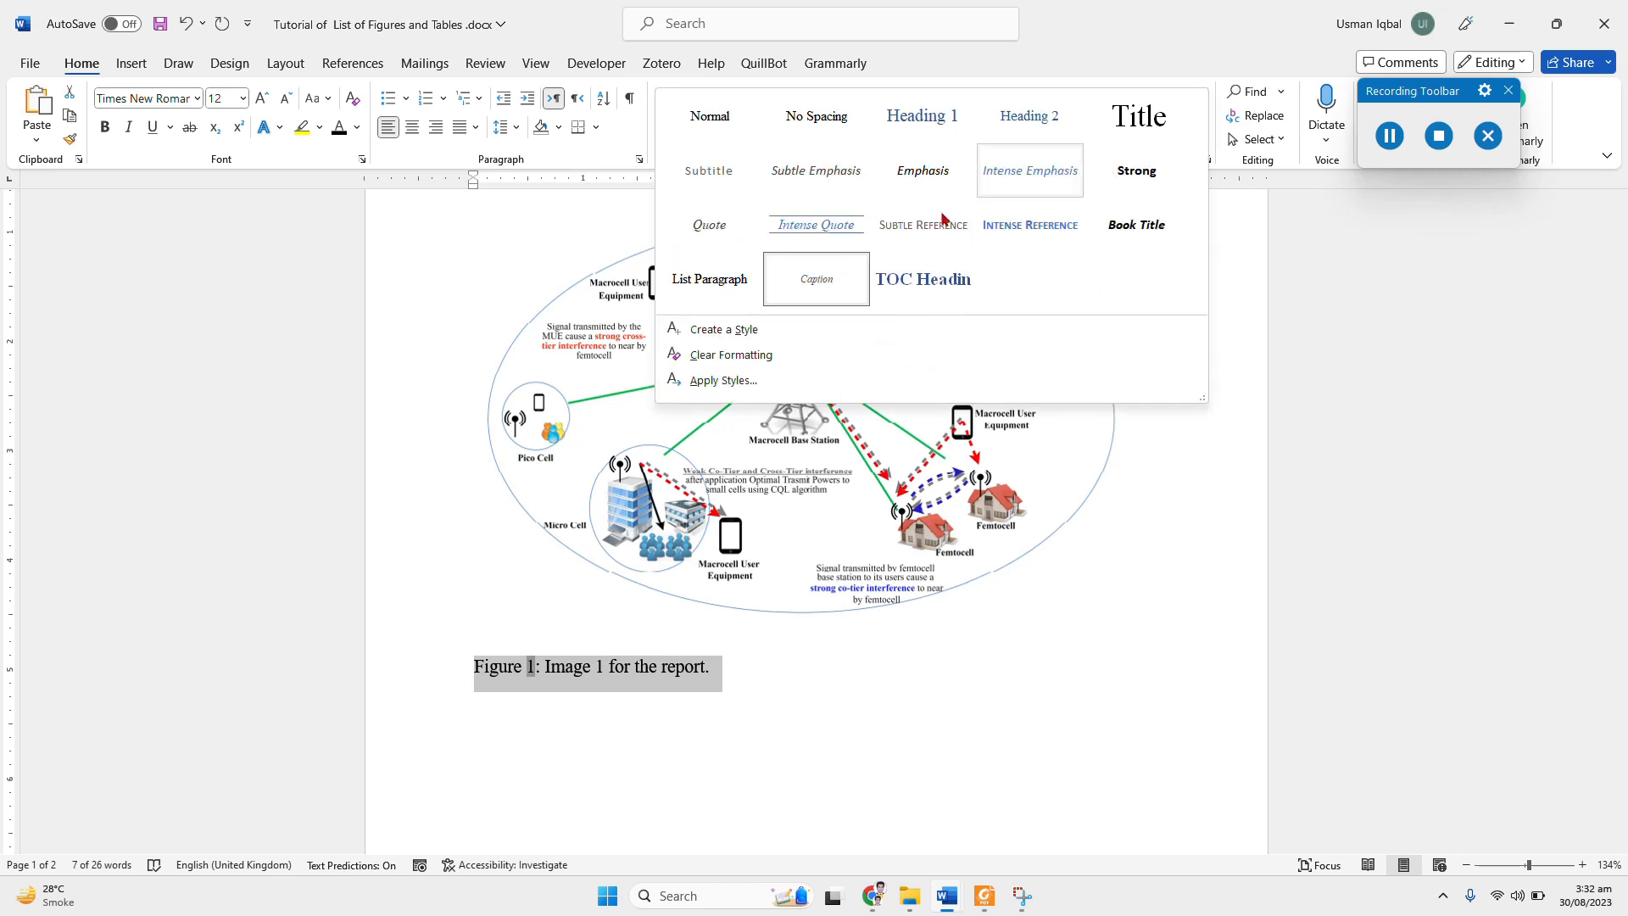
right_click(793, 299)
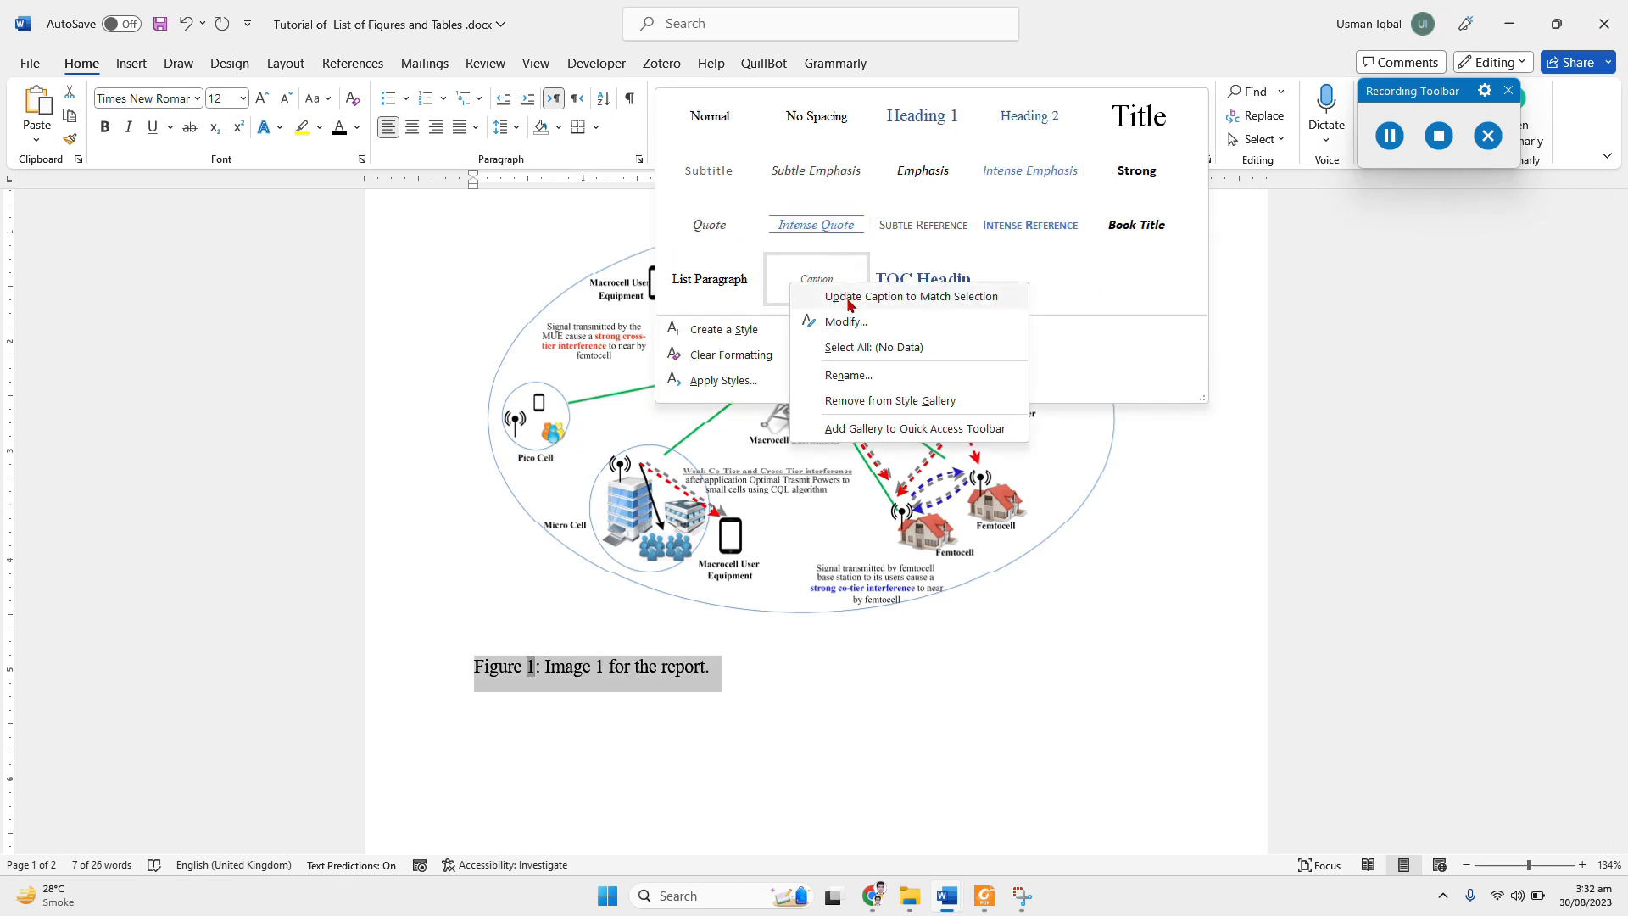
click(849, 296)
click(832, 660)
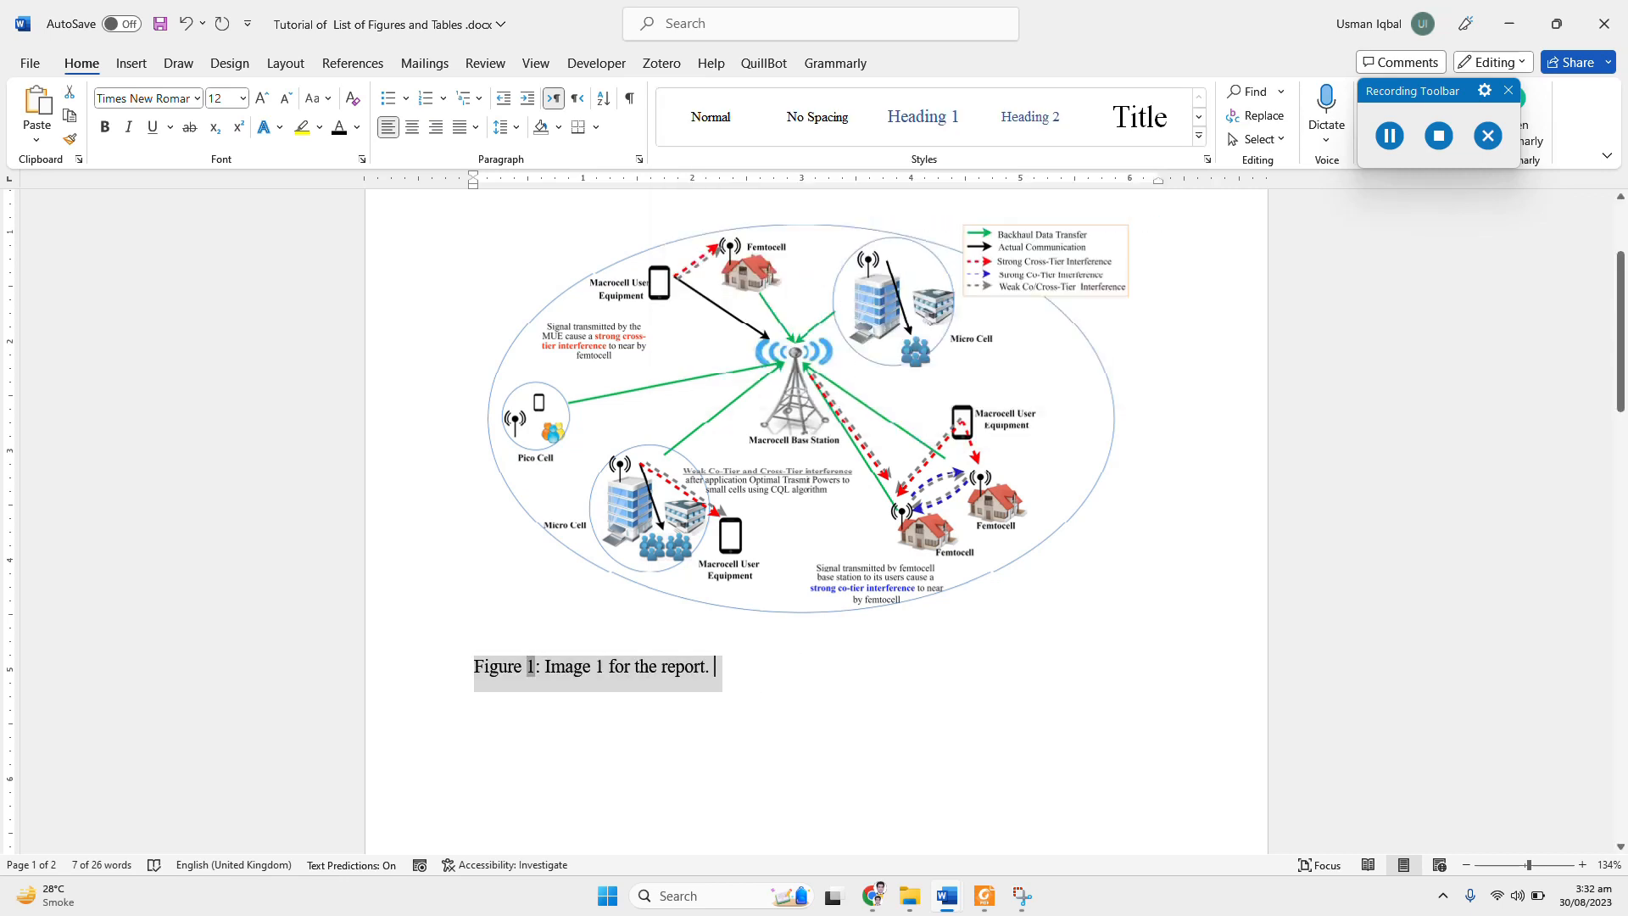
Step: Delete the existing caption beneath the four-scenario figure on the second page
scroll(832, 660, down, 1)
scroll(832, 660, down, 15)
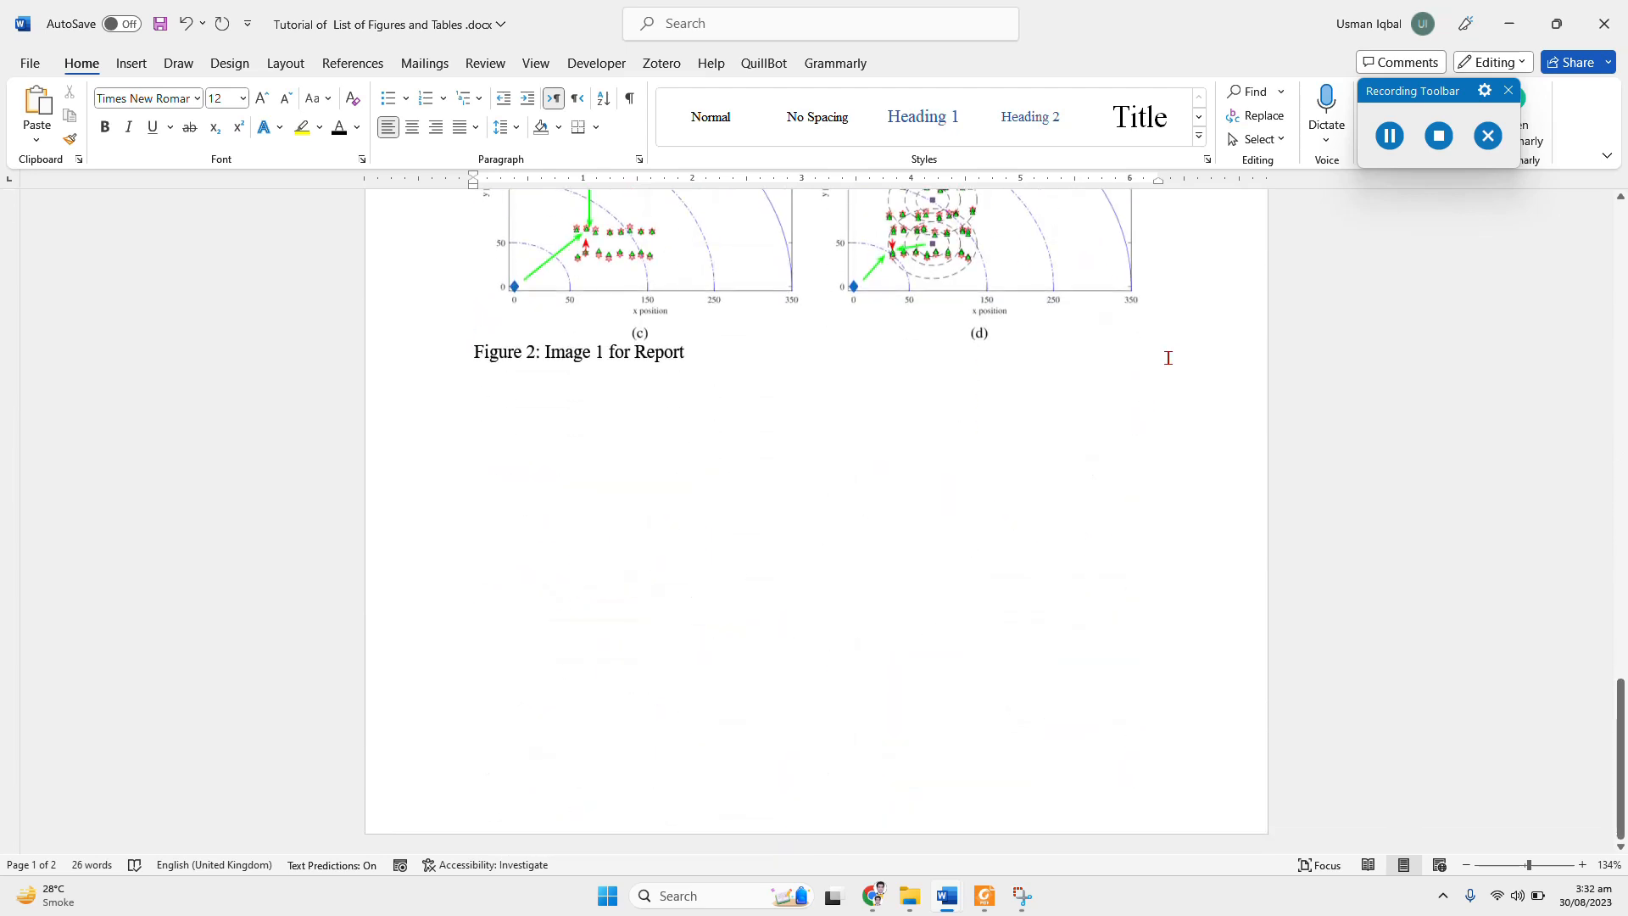
drag(750, 370, 565, 358)
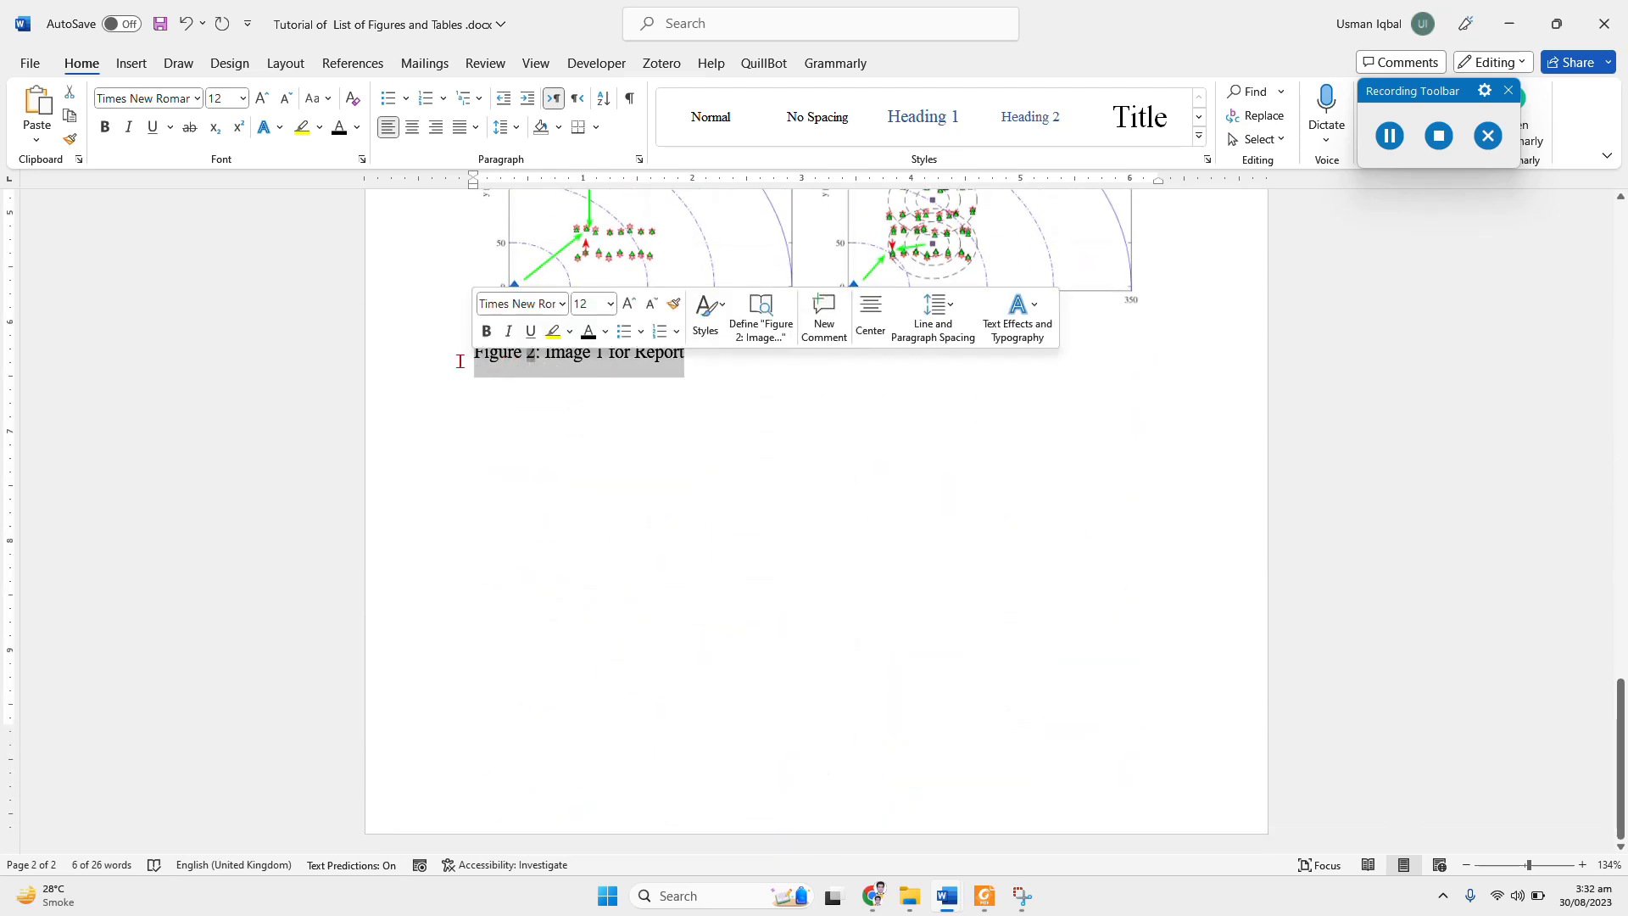
key(Delete)
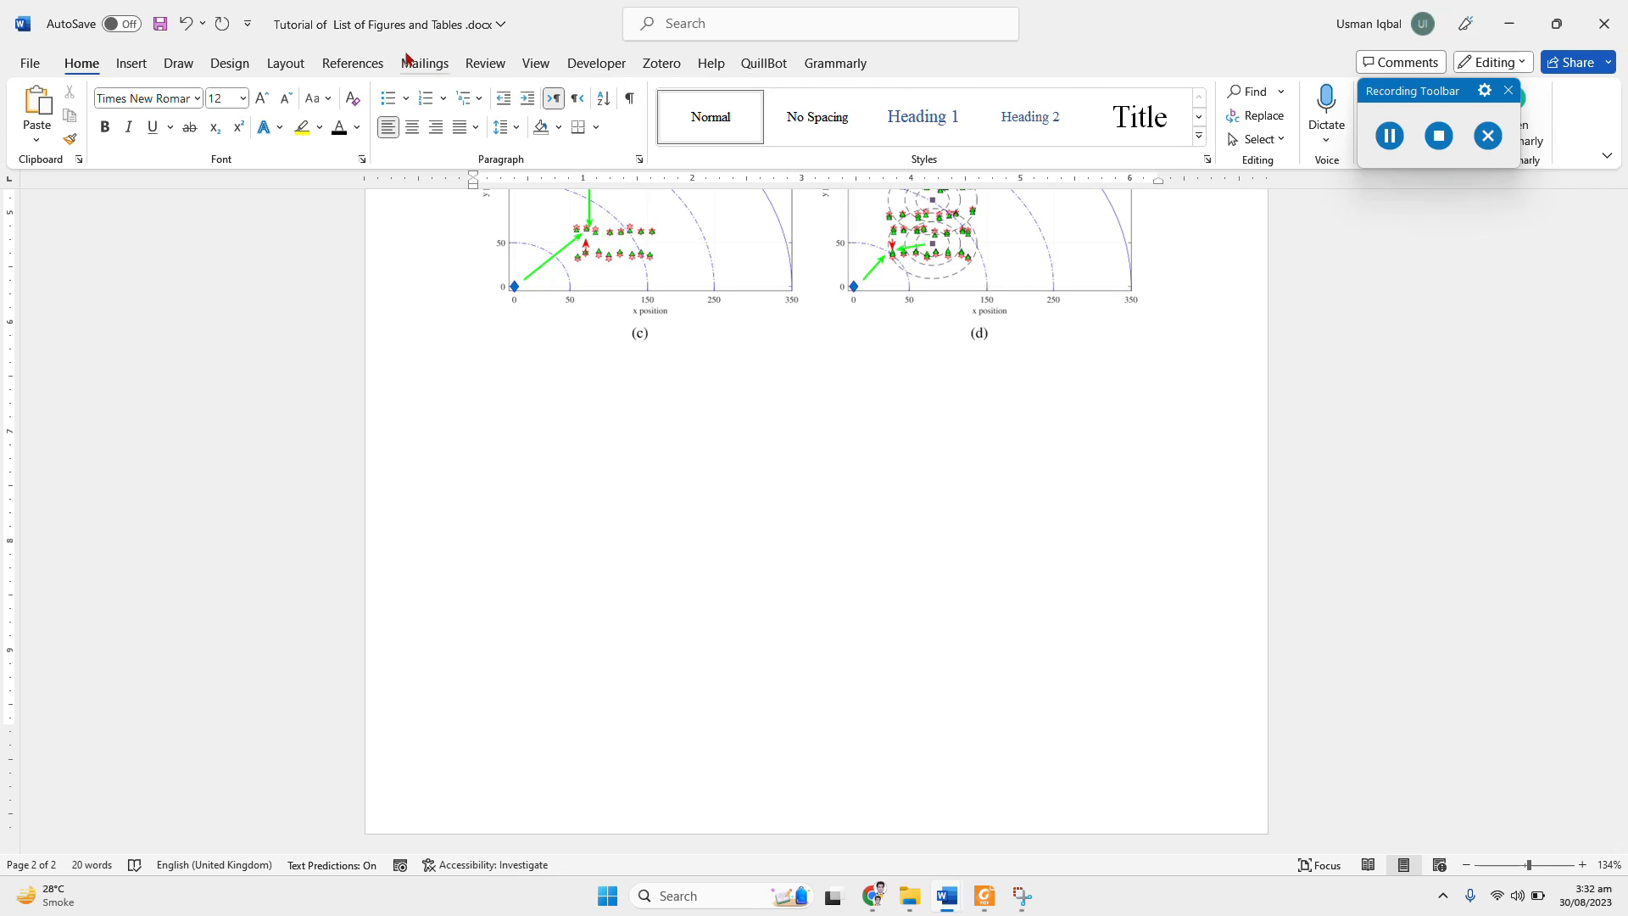
Step: Insert a caption with the Figure label beneath the four-scenario figure, reading "Figure 2: Image 2 for the report."
click(353, 62)
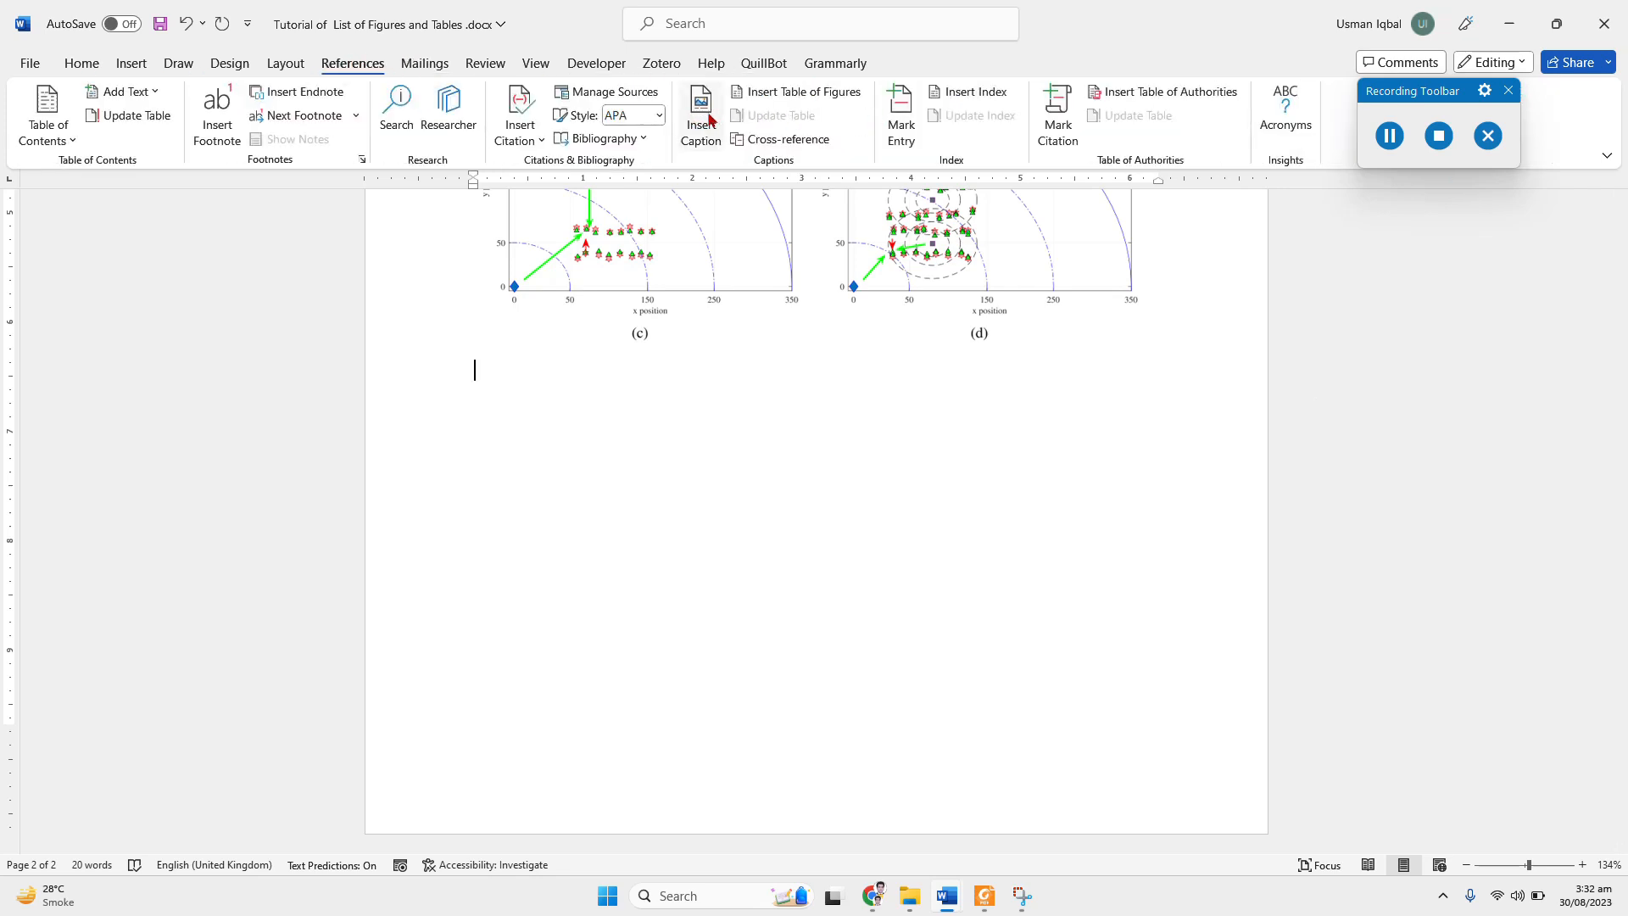
click(704, 117)
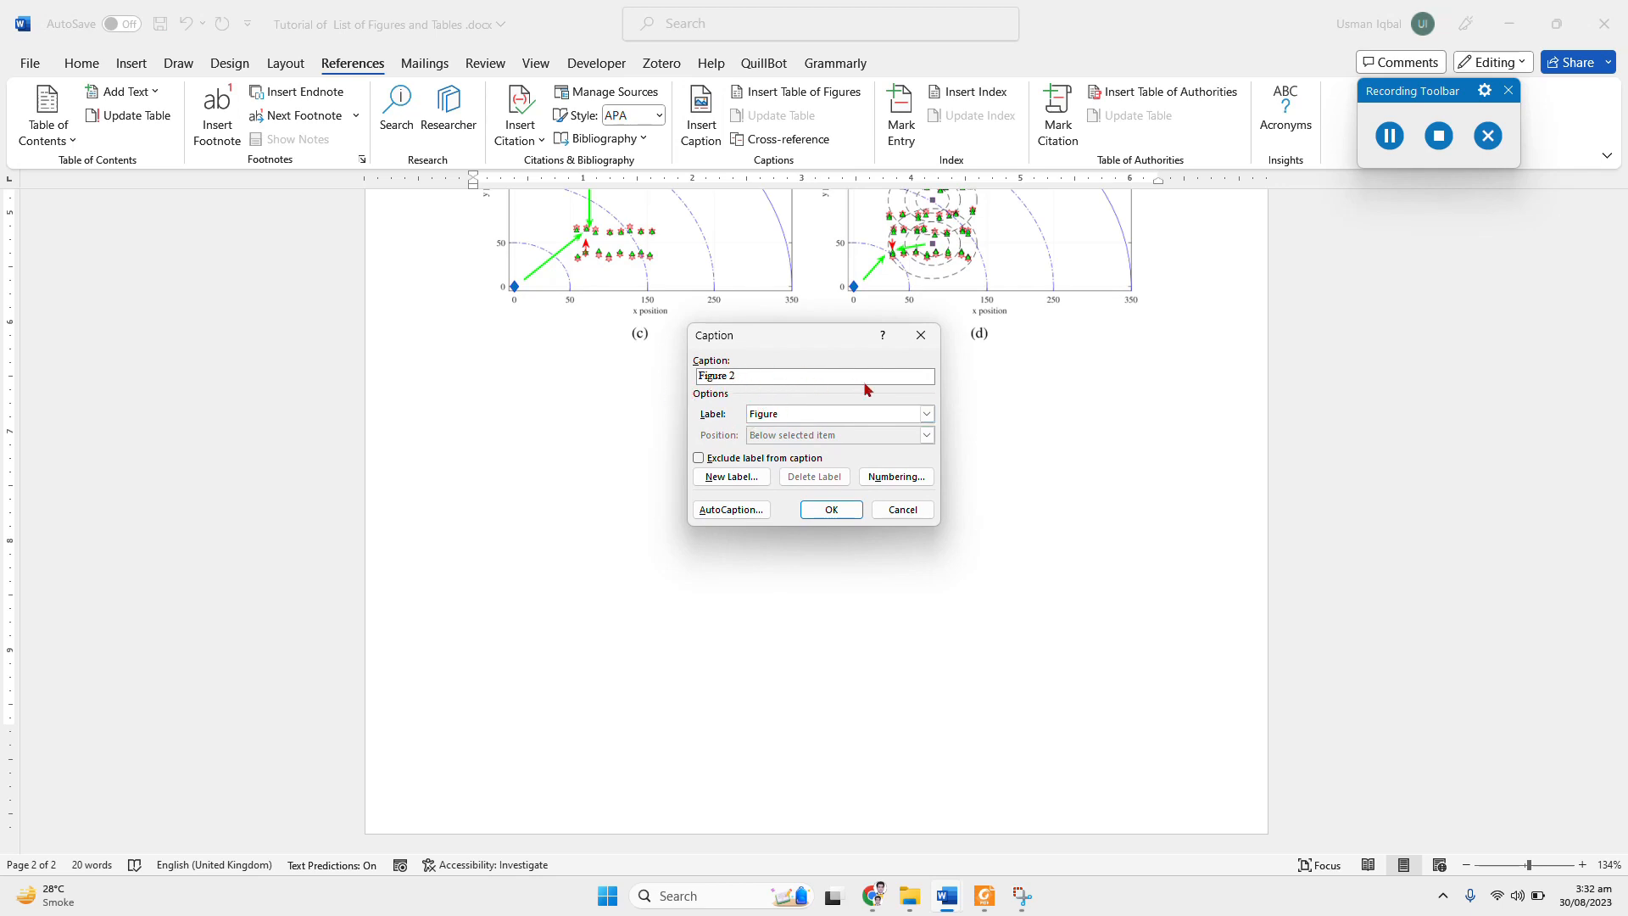
text(:)
click(831, 509)
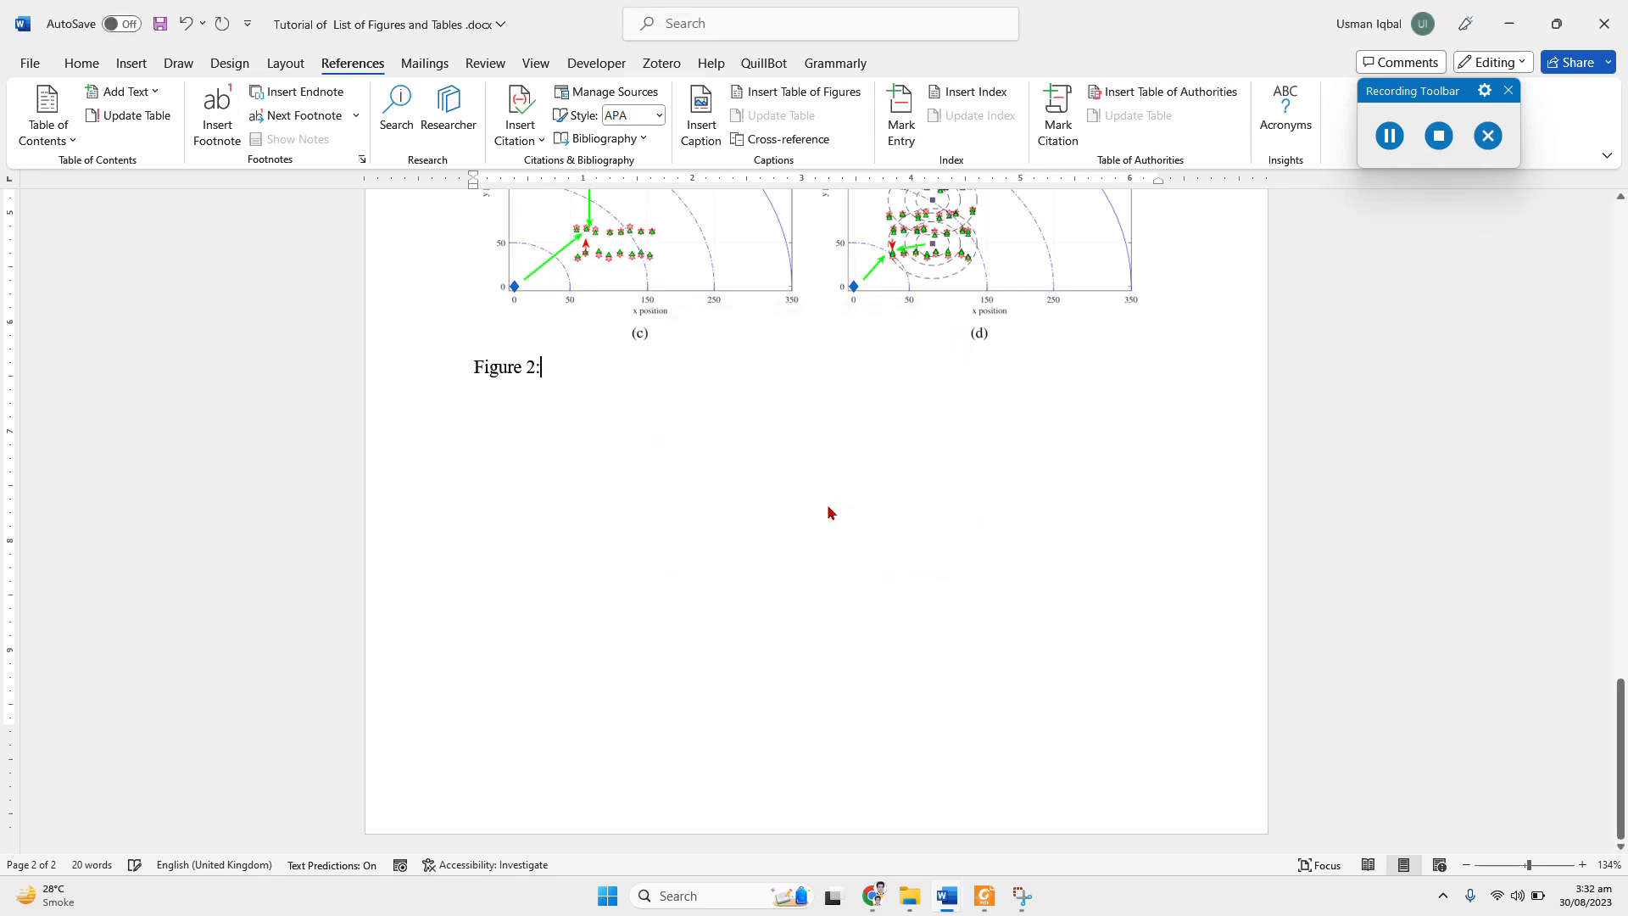
text(Imag)
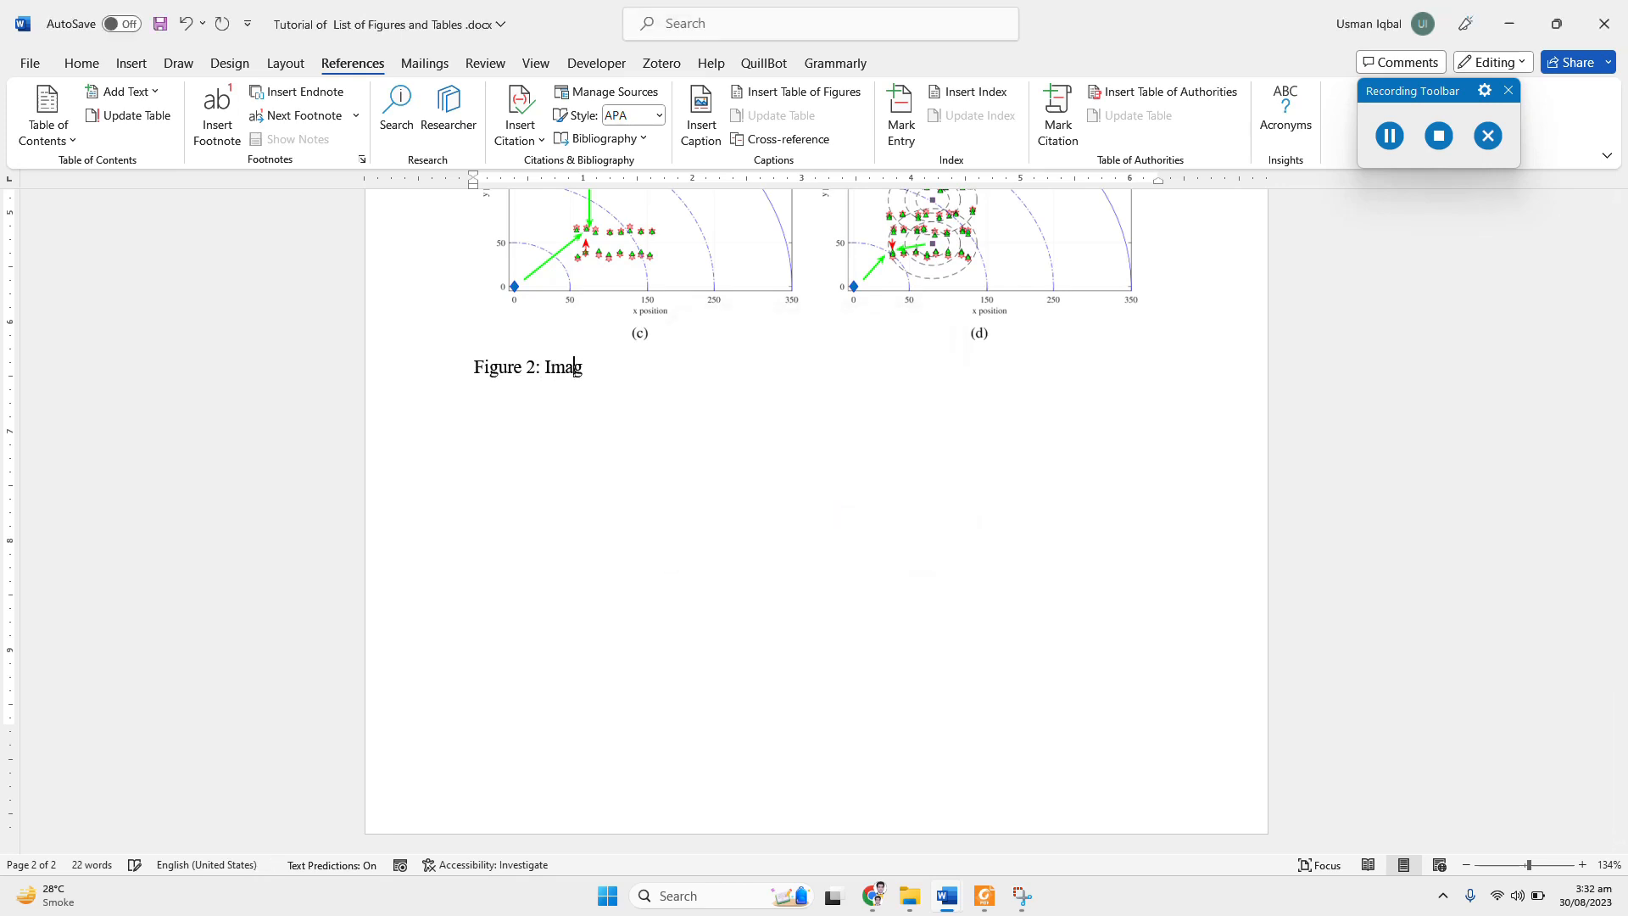
text(e 2 for the report.)
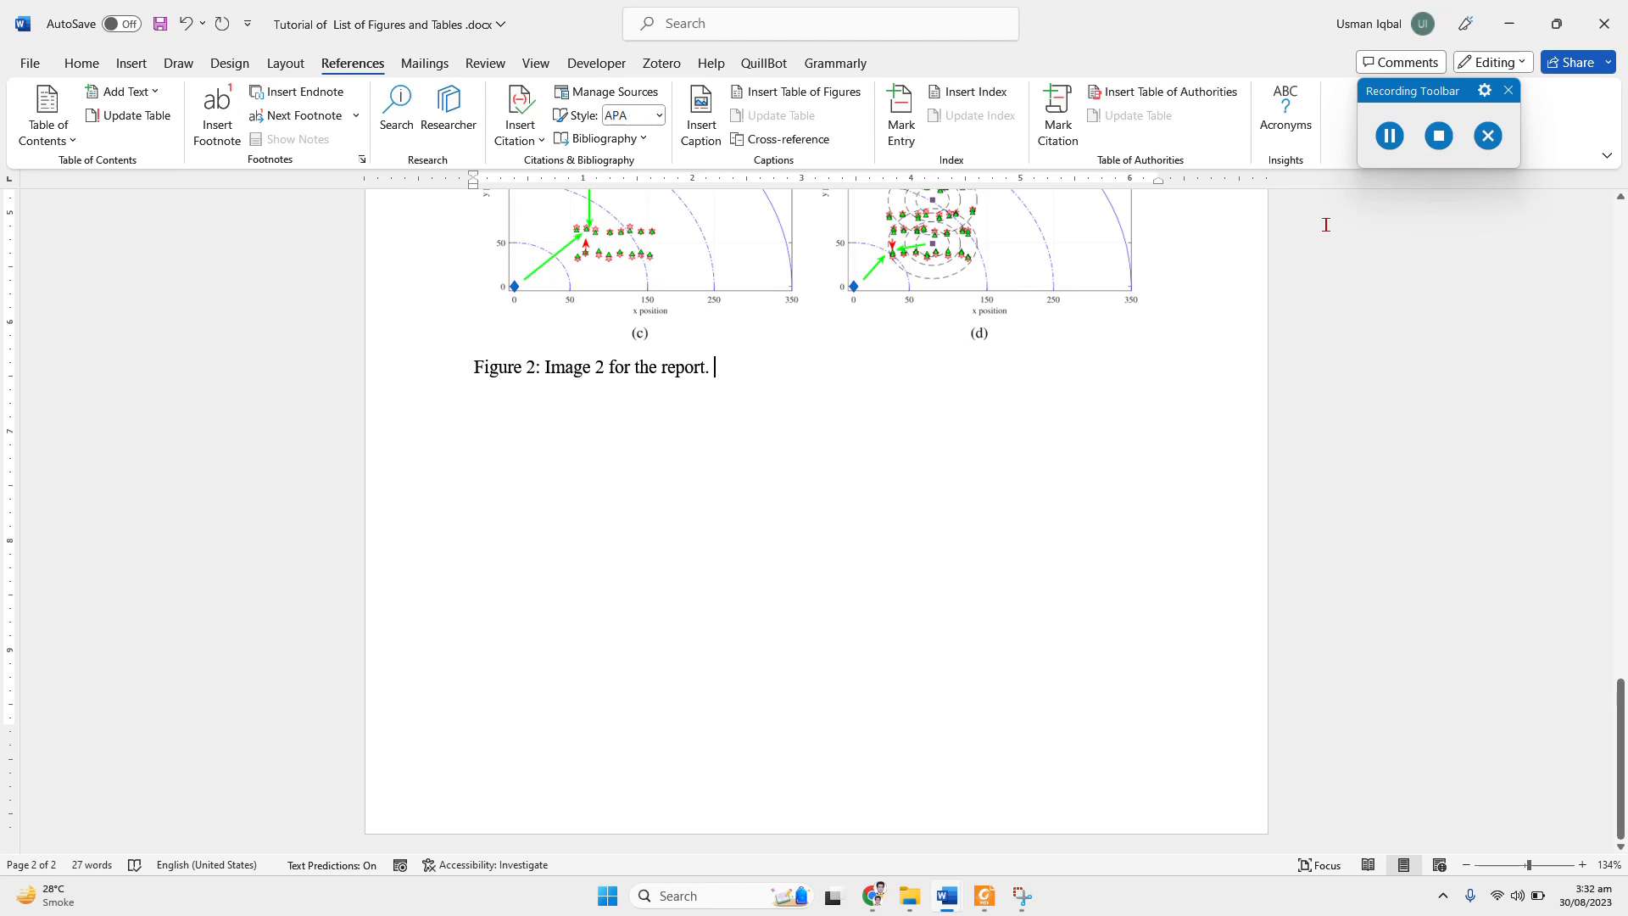
Step: Compare the numbering and formatting of the captions beneath the network diagram and the four-scenario figure
scroll(785, 399, up, 10)
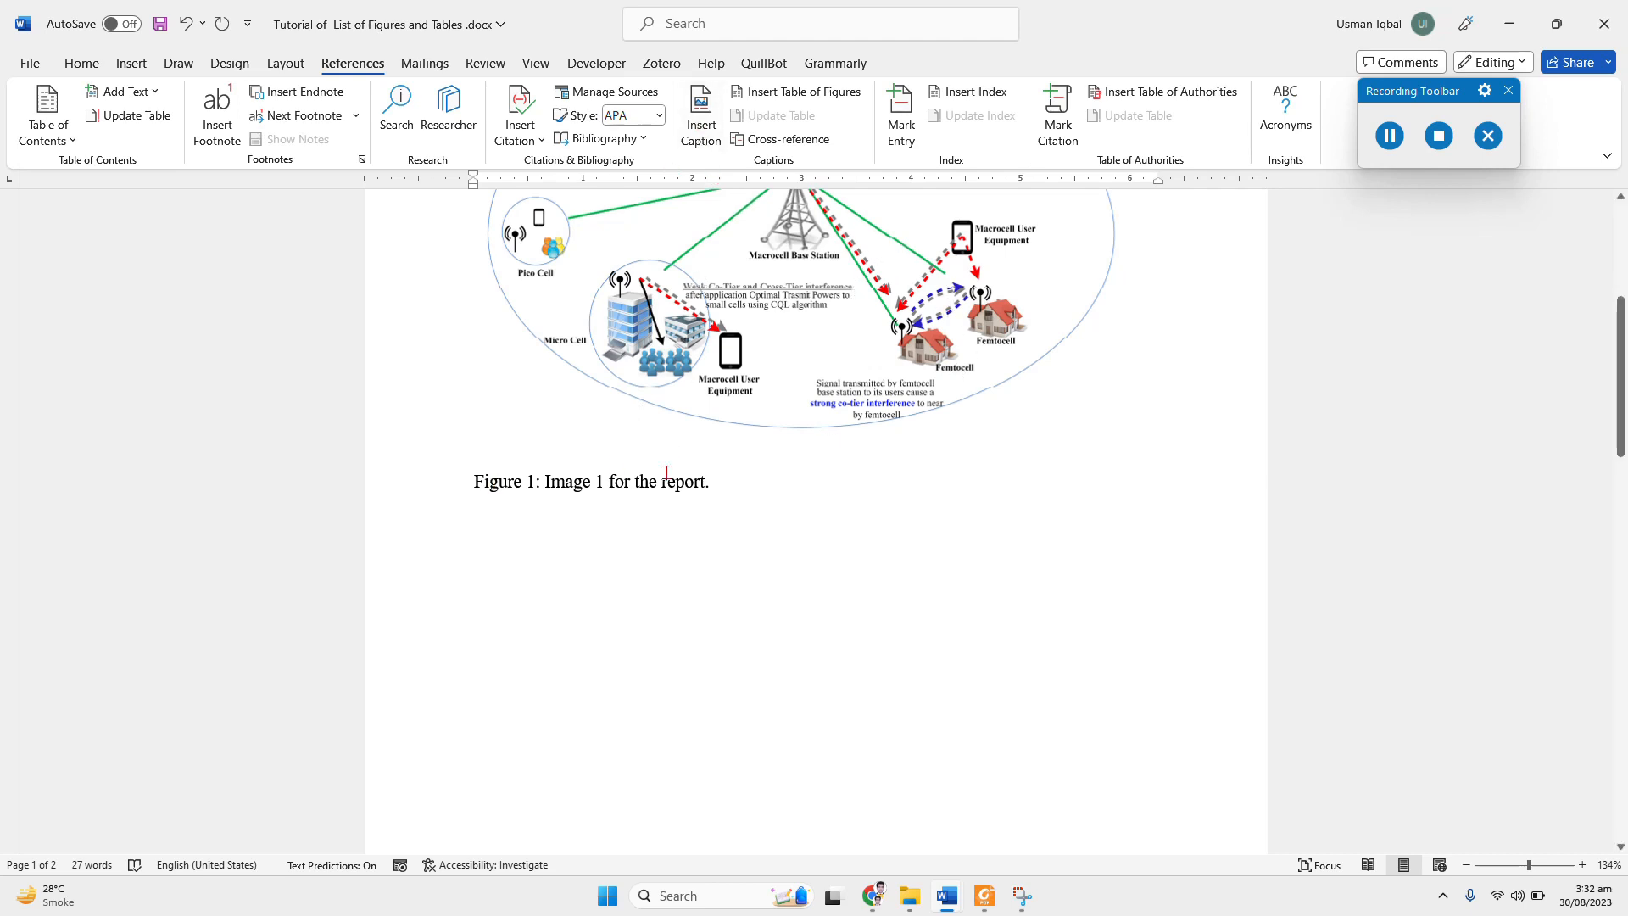
scroll(663, 478, down, 1)
scroll(662, 479, up, 1)
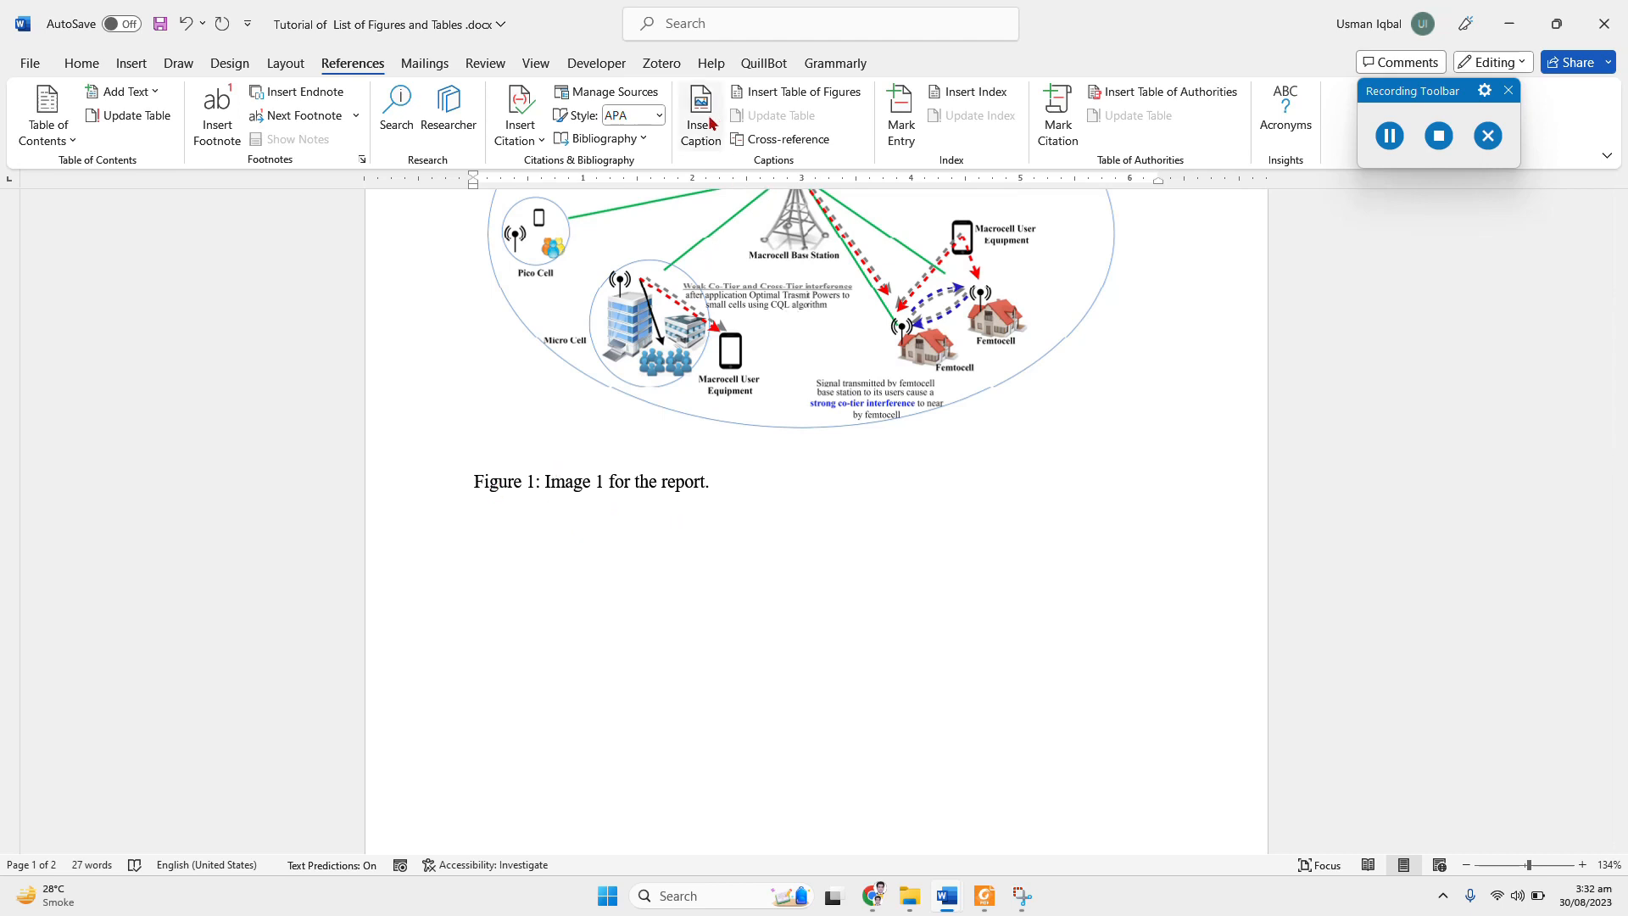
scroll(743, 458, down, 10)
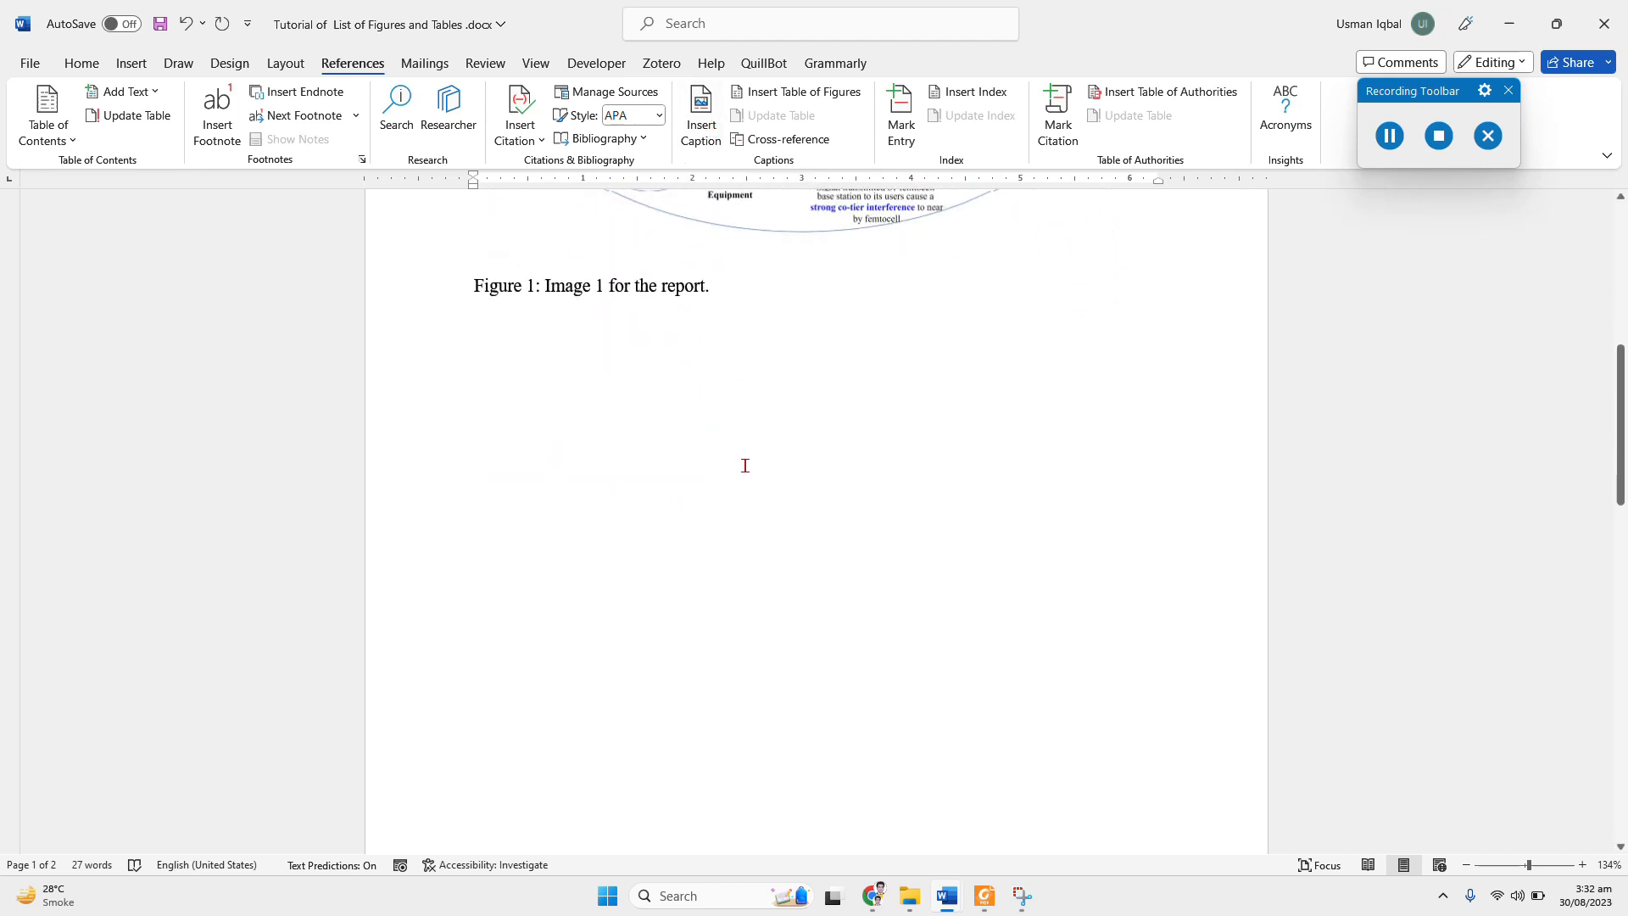
scroll(744, 465, down, 12)
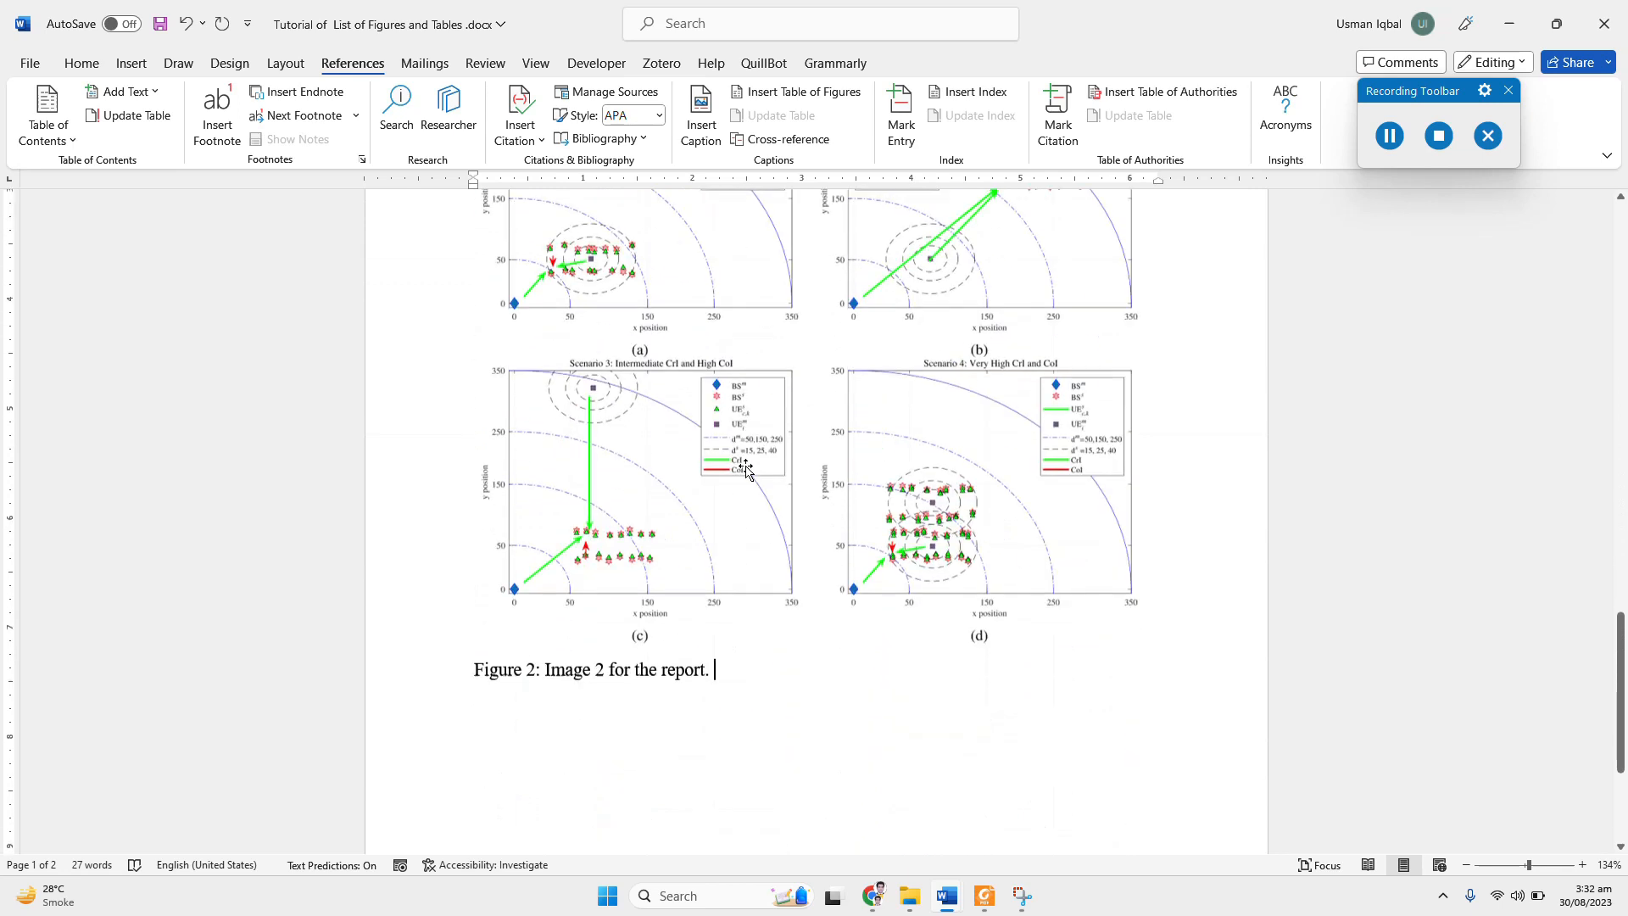
drag(715, 370, 636, 371)
click(736, 376)
click(844, 272)
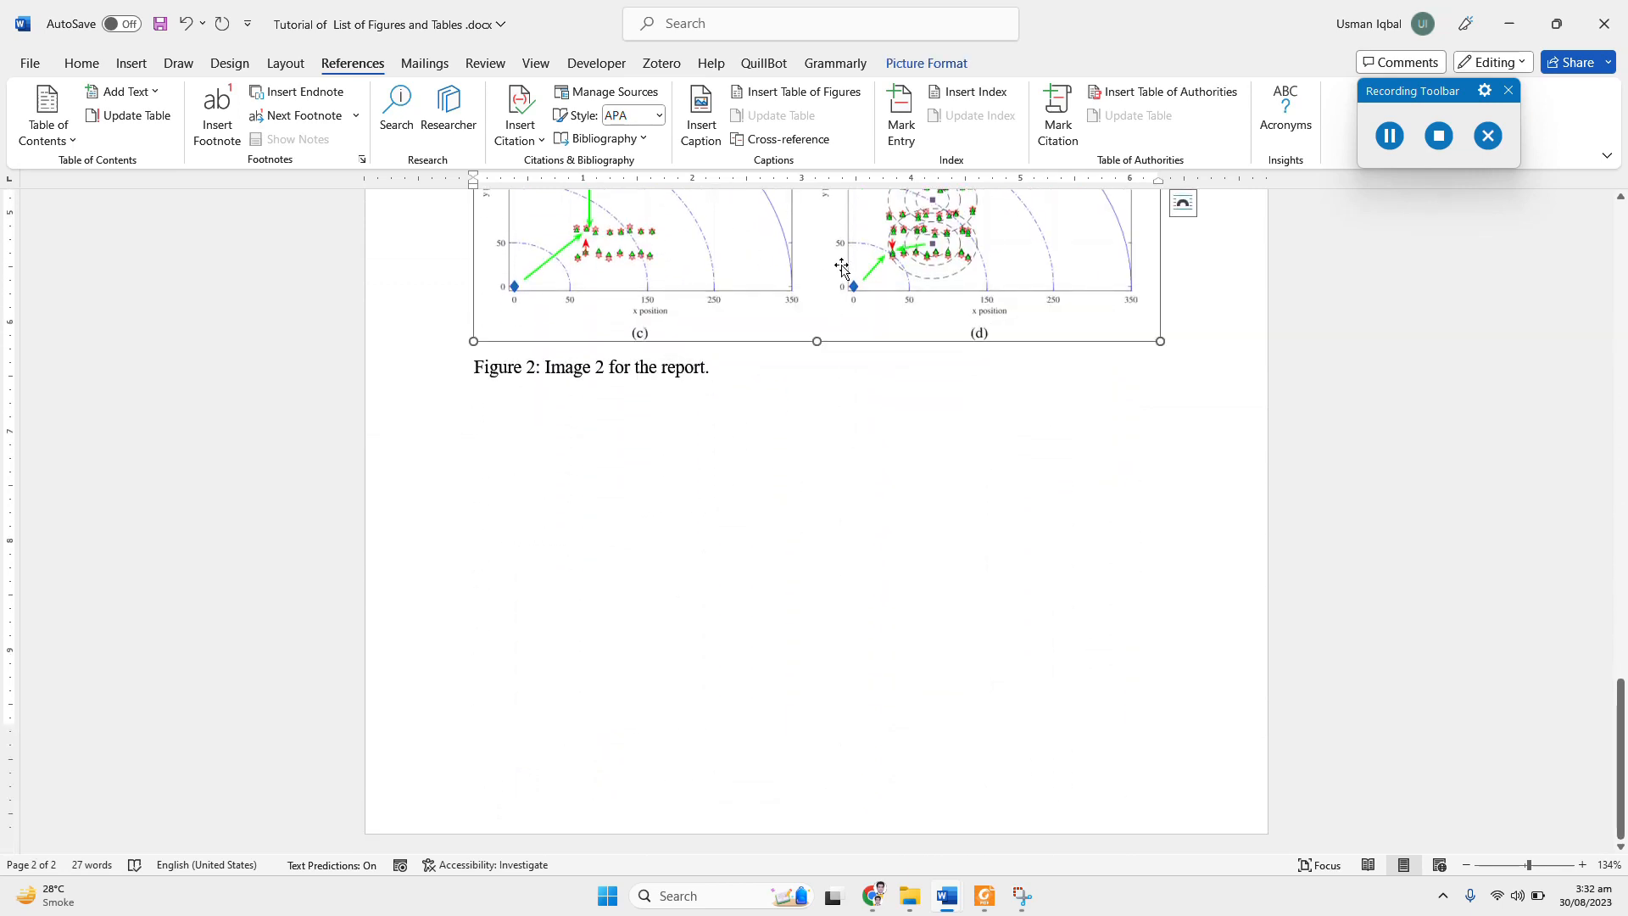
Step: Paste another copy of the four-scenario figure below the Figure 2 caption and start a new line beneath it
click(741, 539)
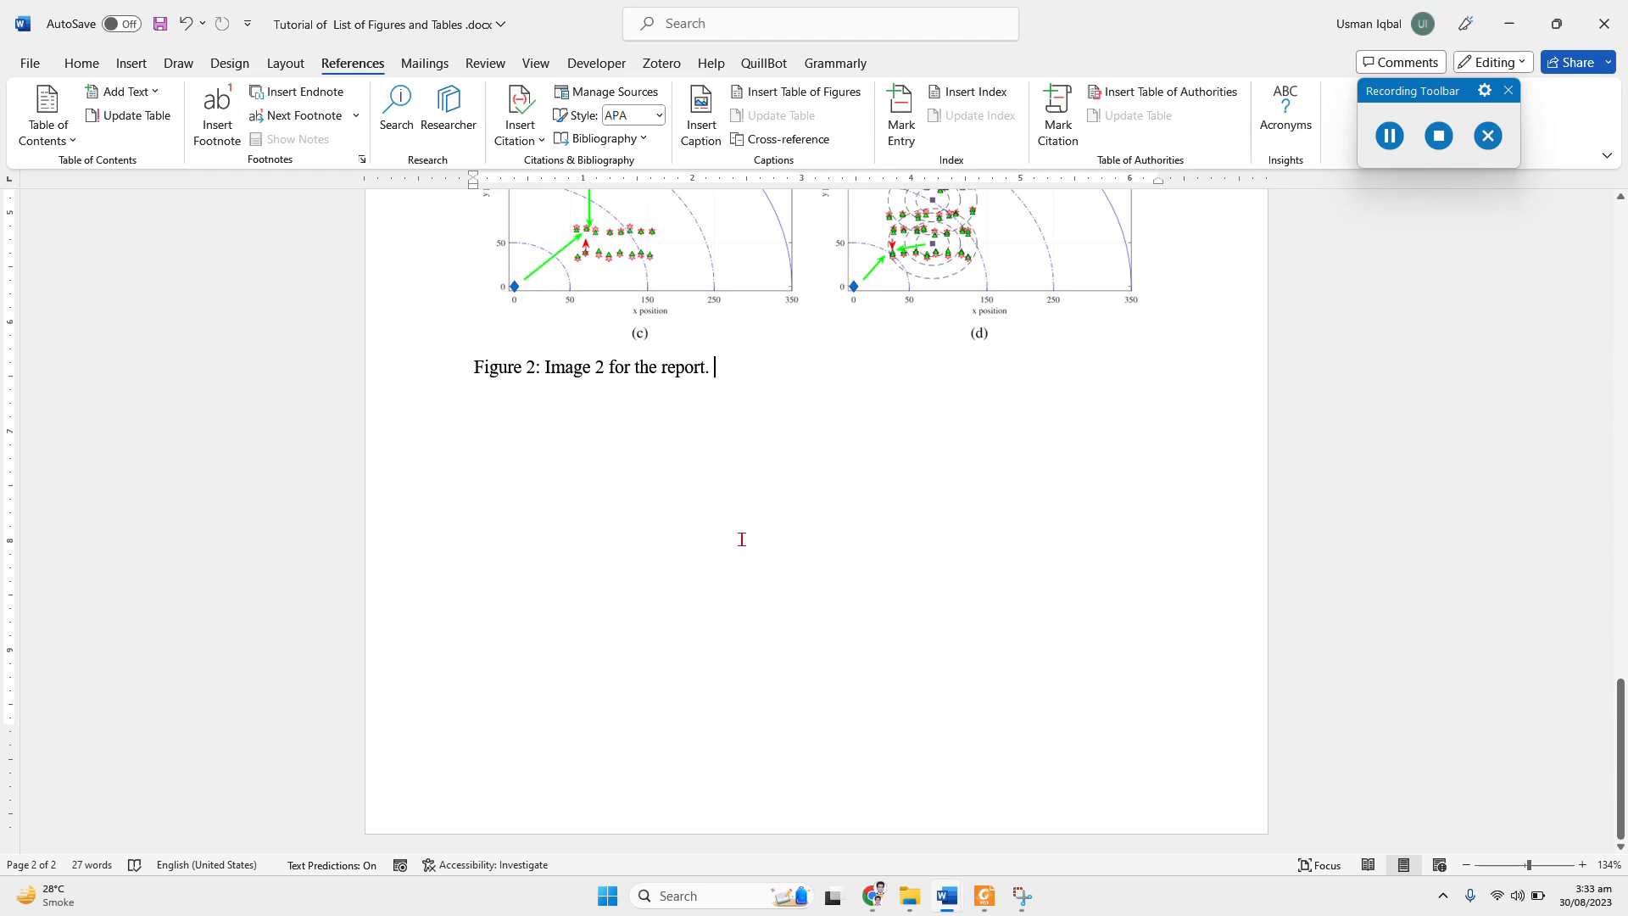
key(Return)
key(ctrl+v)
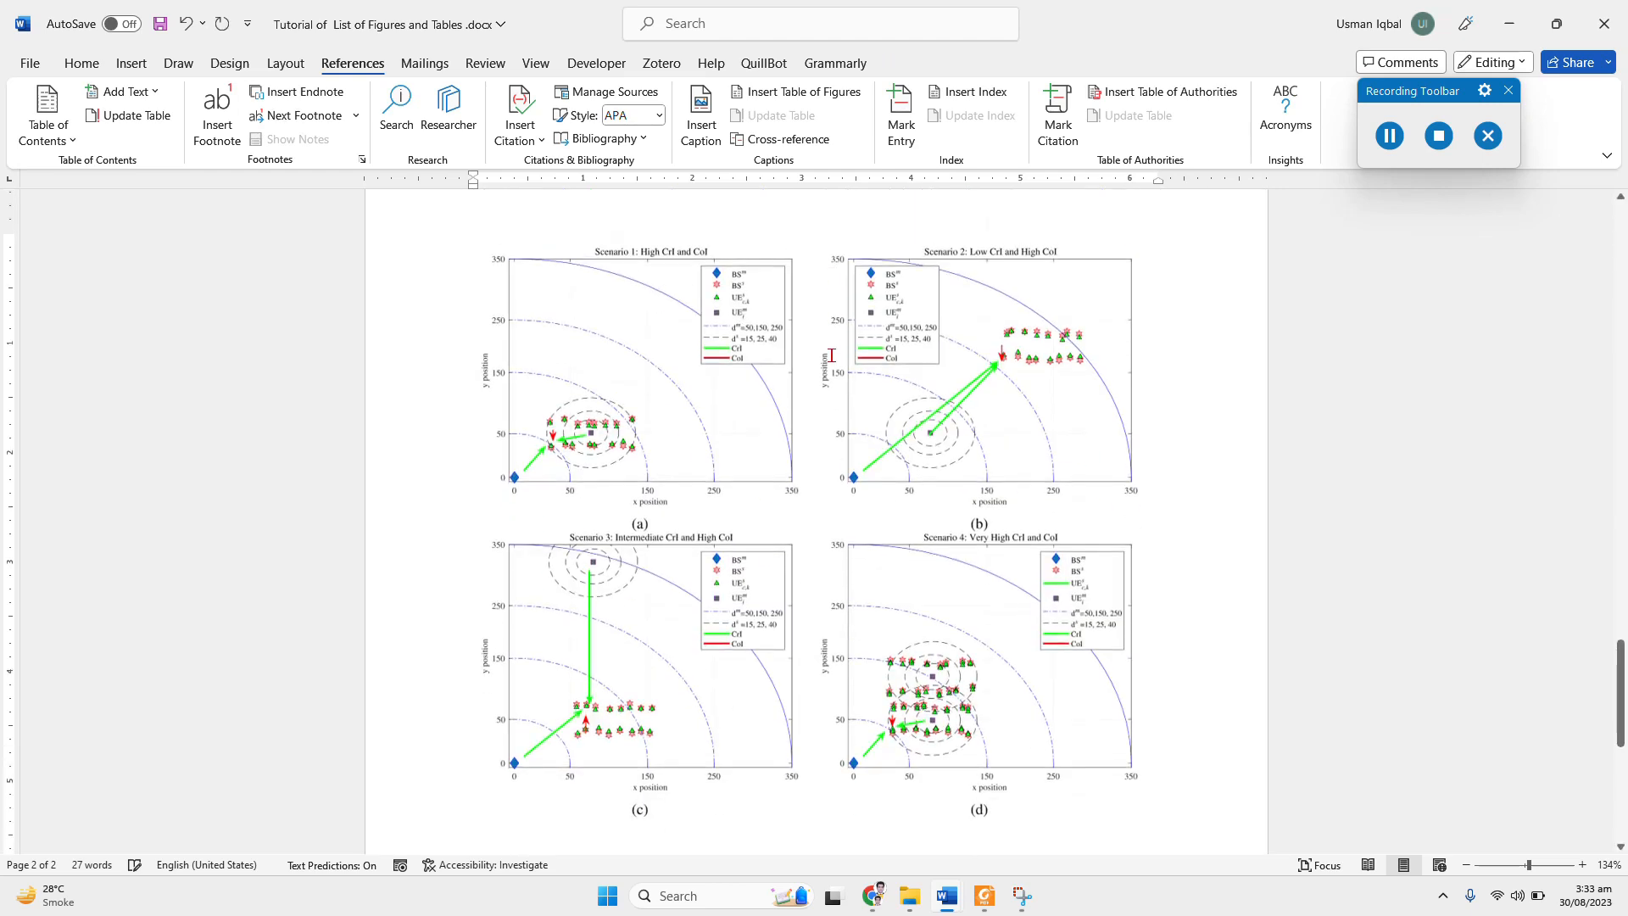
scroll(836, 534, down, 1)
scroll(836, 534, down, 1)
key(Return)
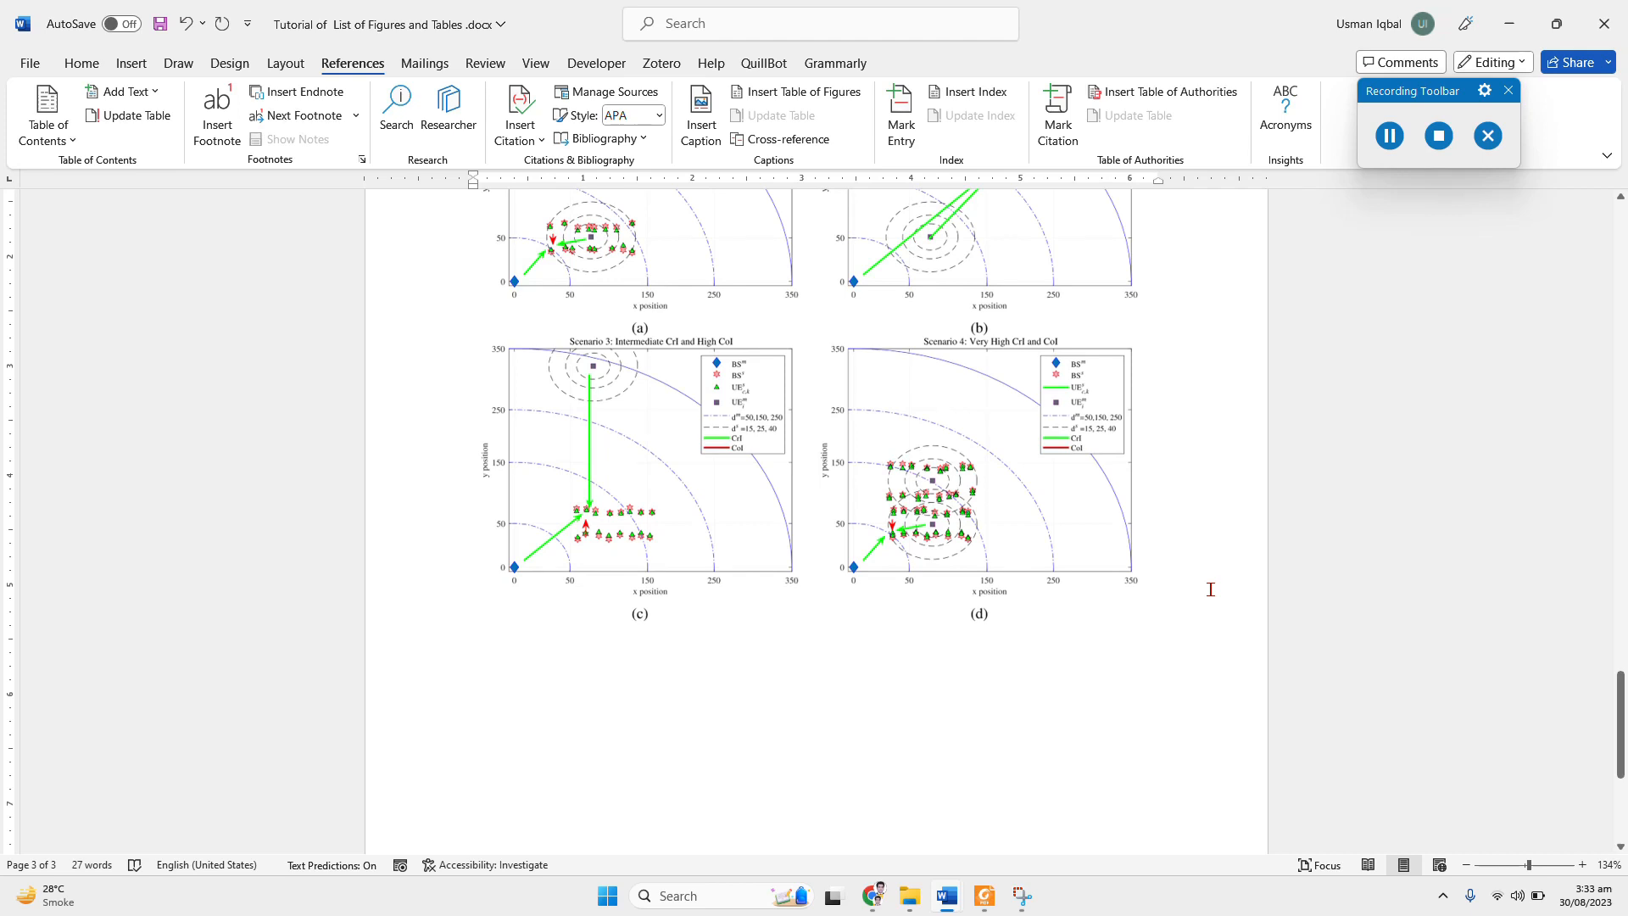
Step: Write the caption "Figure 3: Image 3 for the report" as plain text beneath the newly pasted figure
text(Figure)
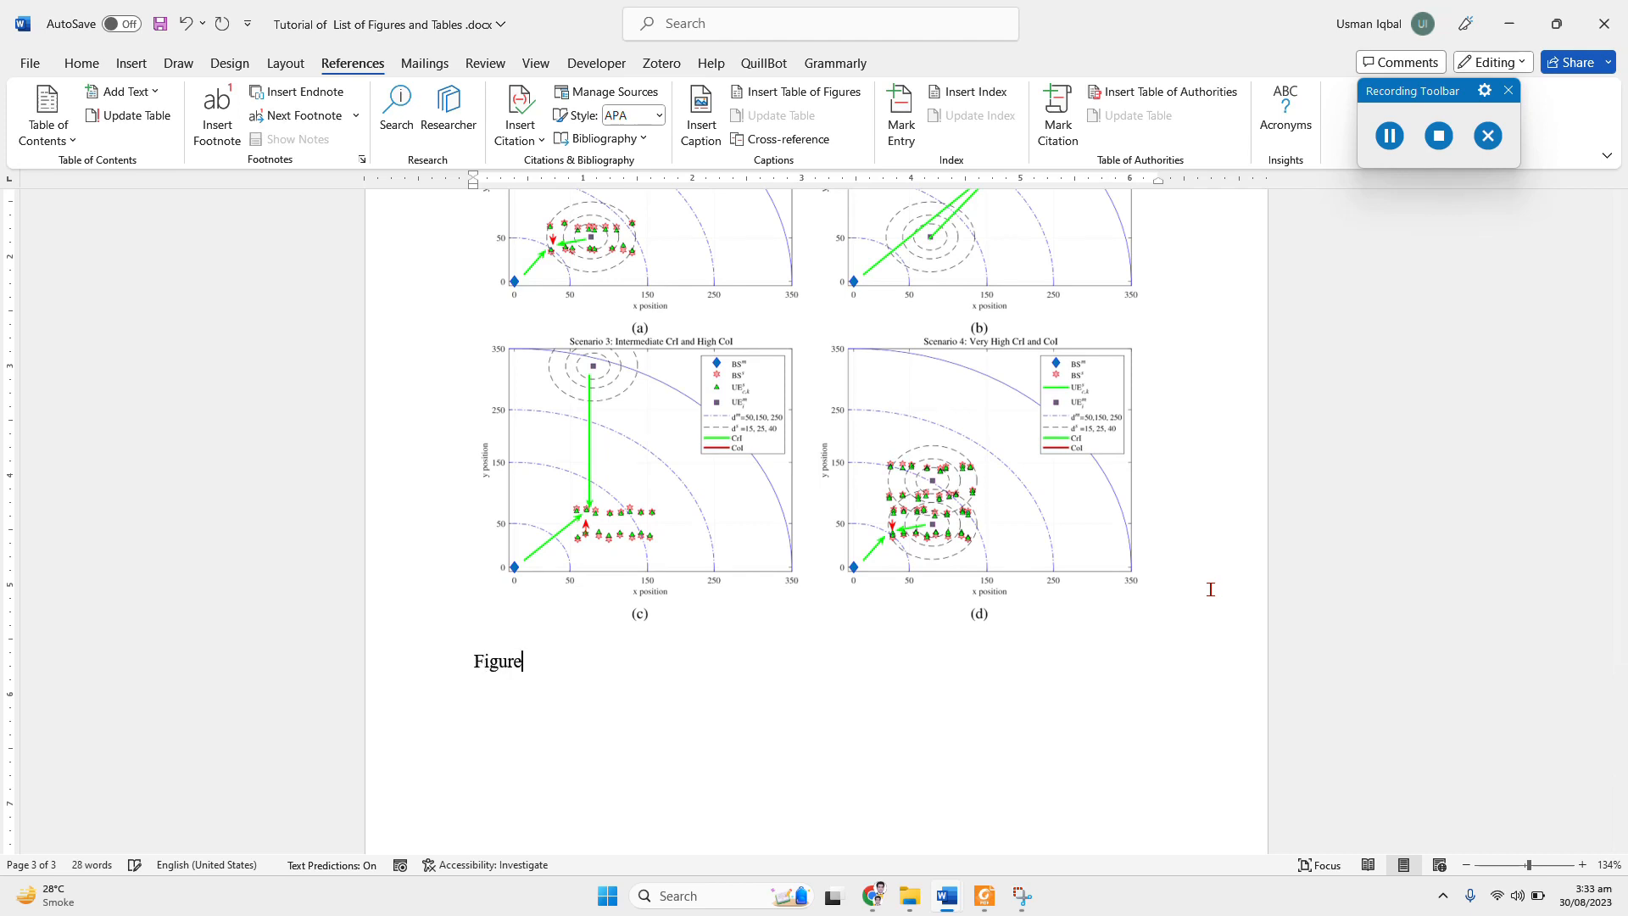
text( 3: Image 3 for the rep)
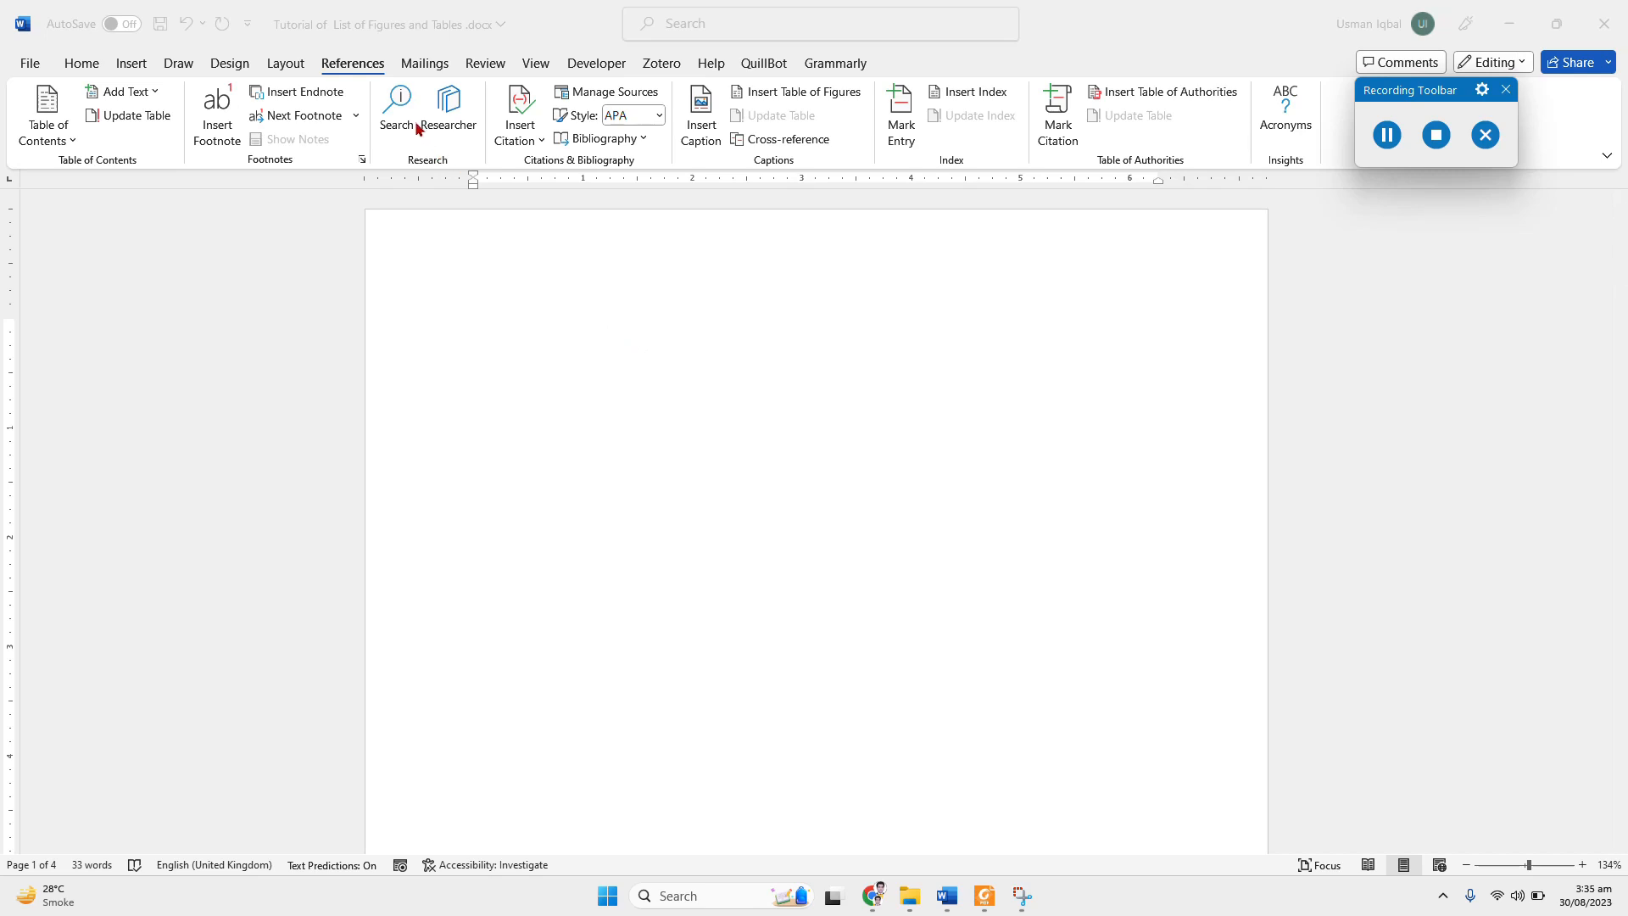
Step: Add the title "List of Figures" on the blank first page and apply the Heading 1 style to it
click(503, 346)
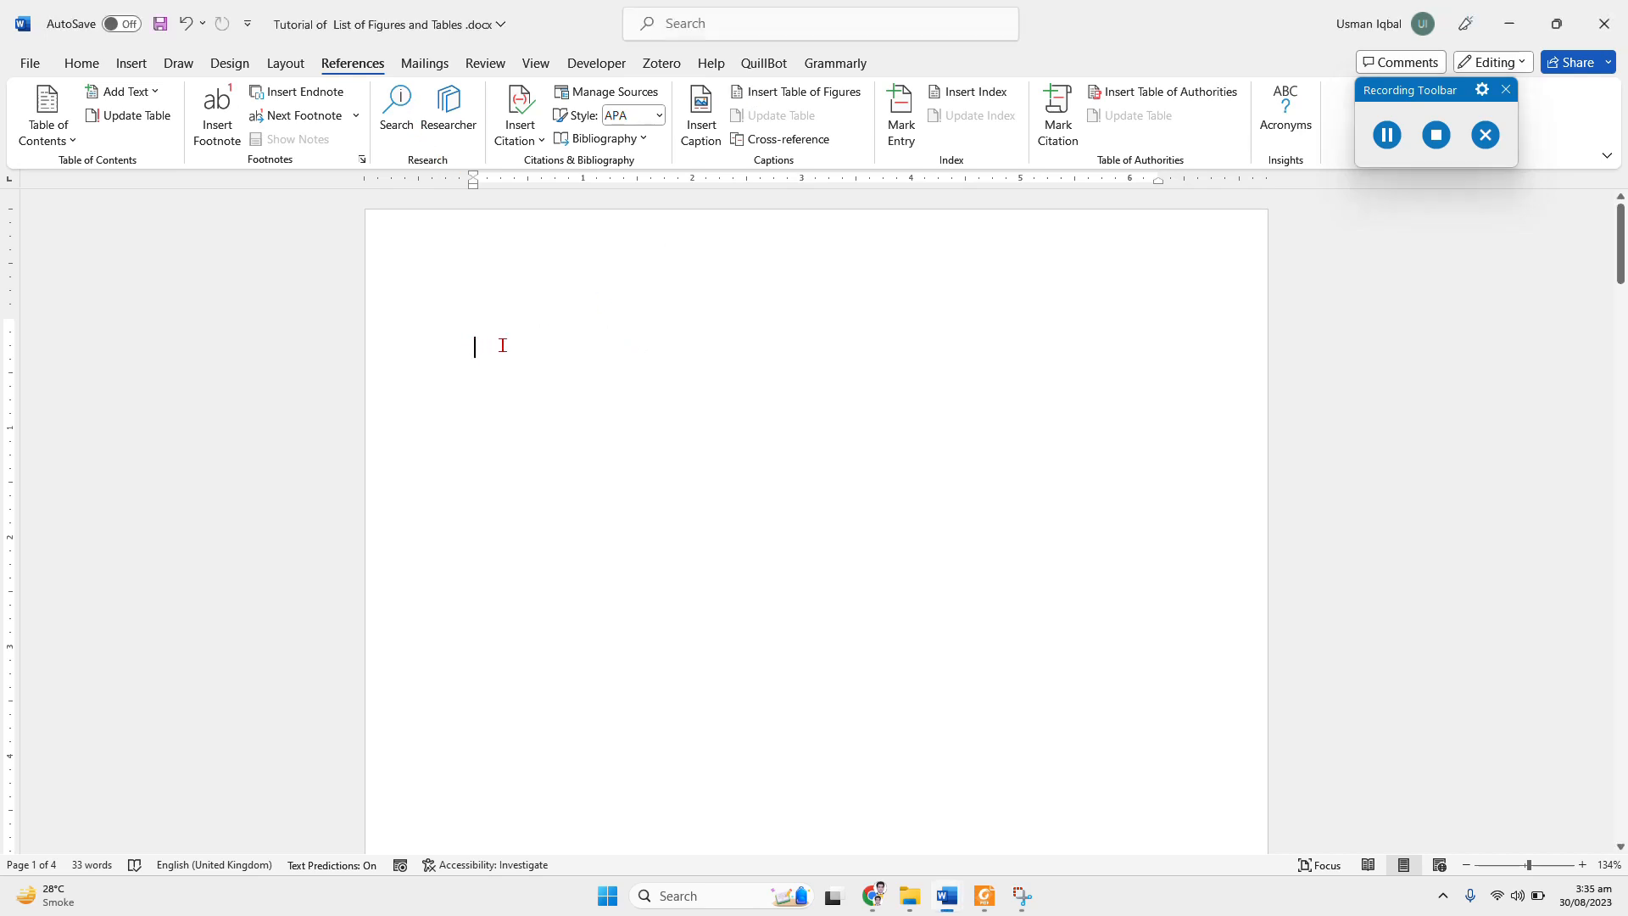
text(List of Figures)
triple_click(601, 352)
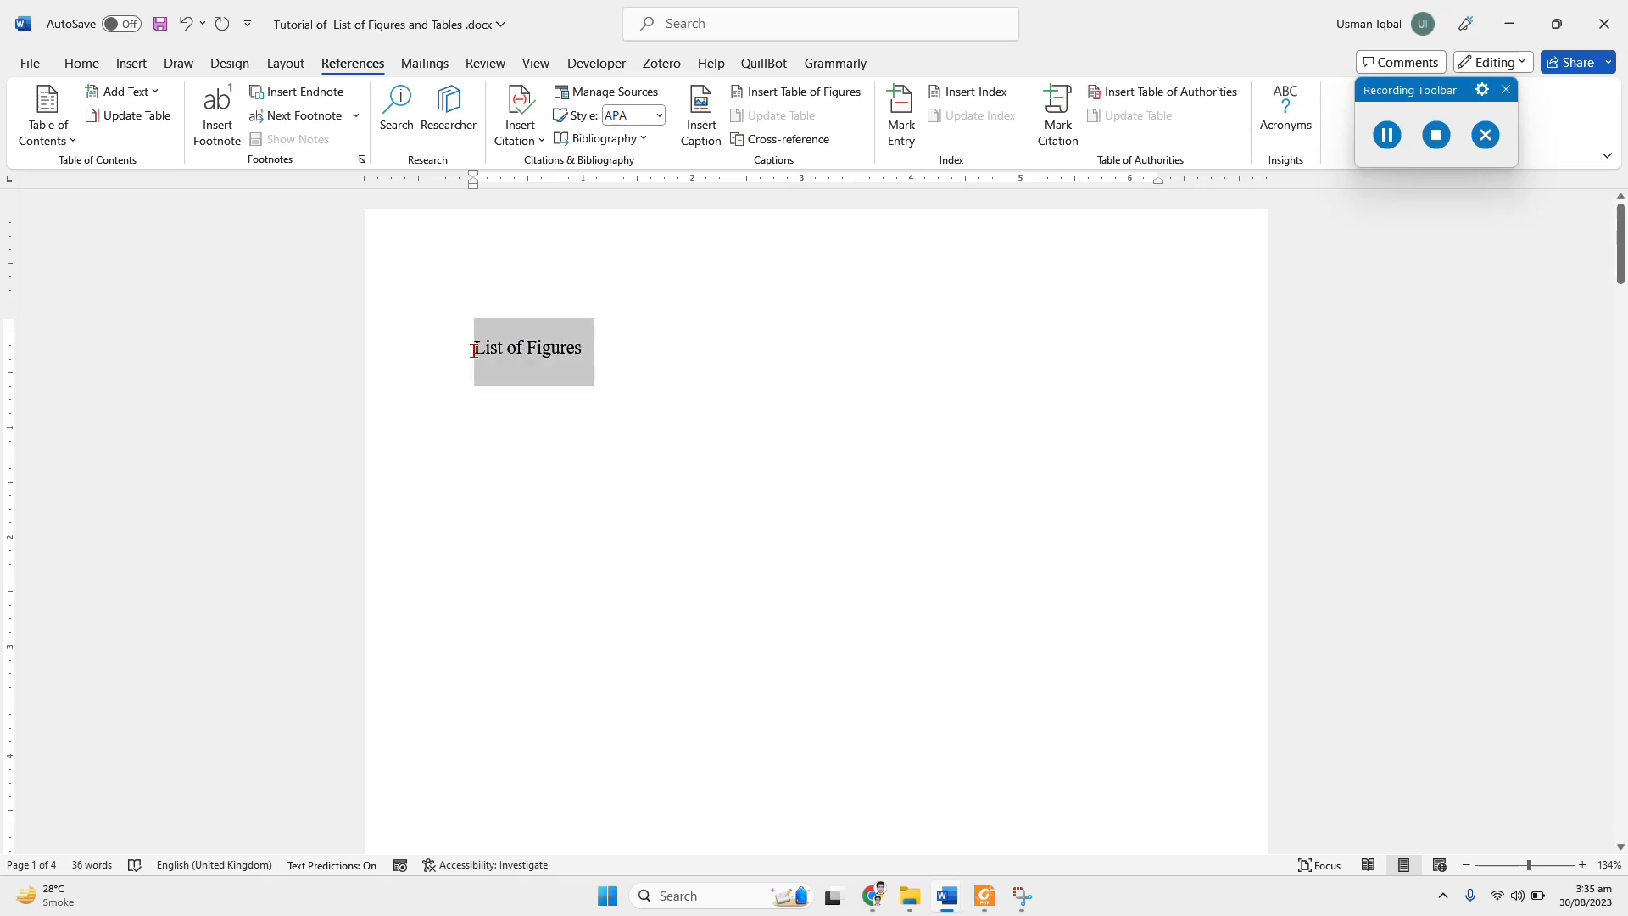
click(83, 62)
click(933, 128)
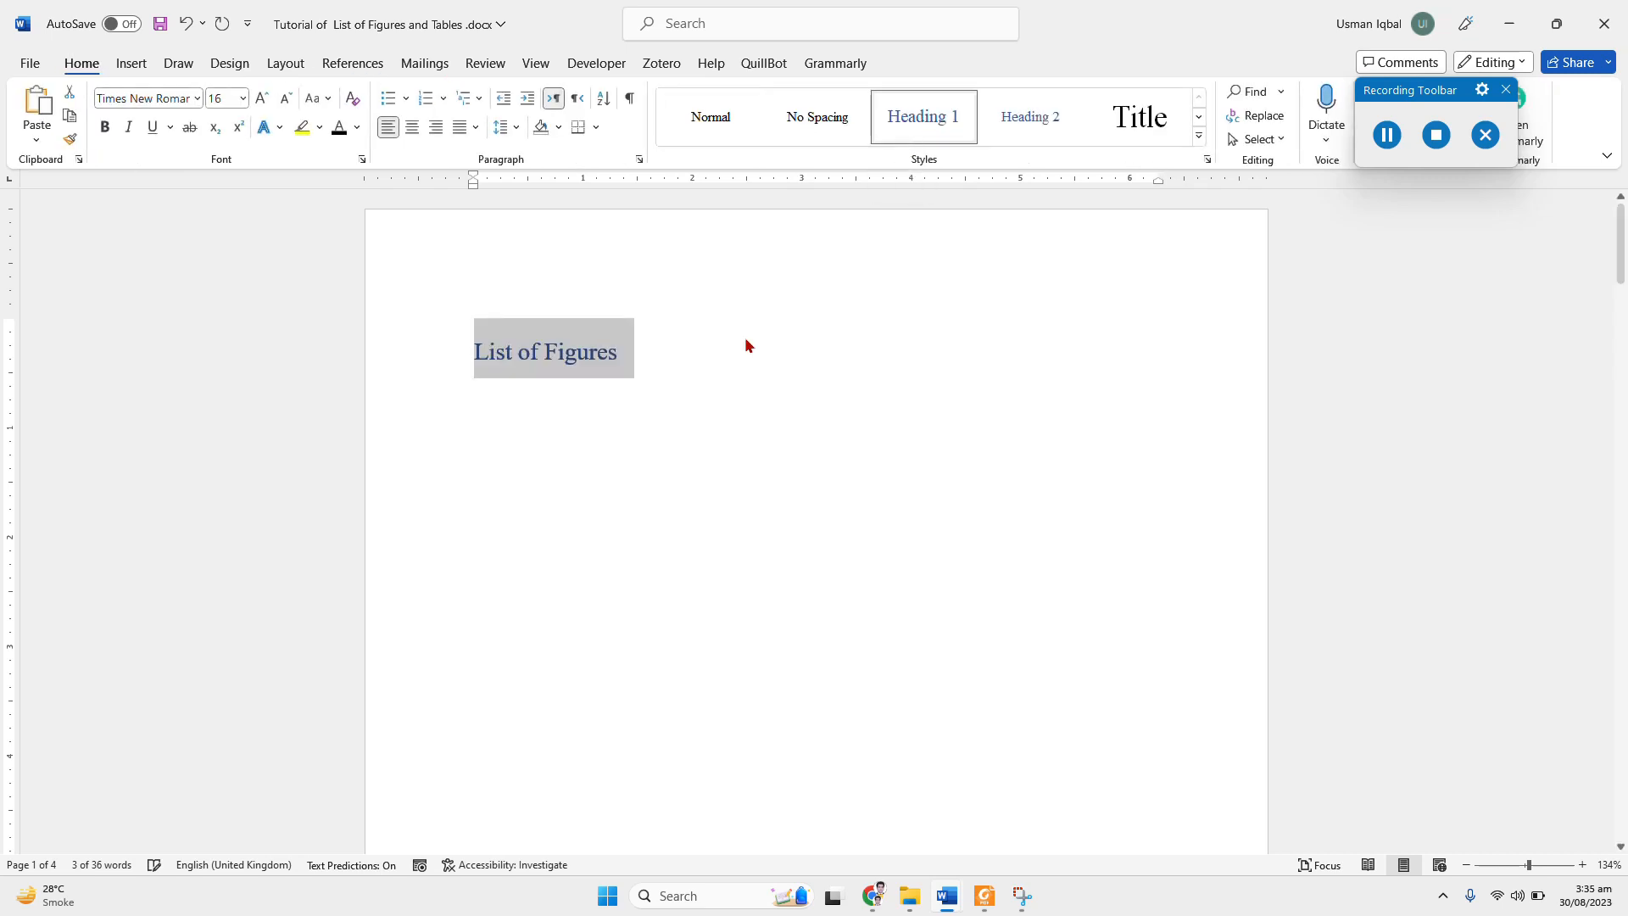
Step: Insert a table of figures beneath the "List of Figures" title, using the Figure caption label
click(650, 357)
key(Return)
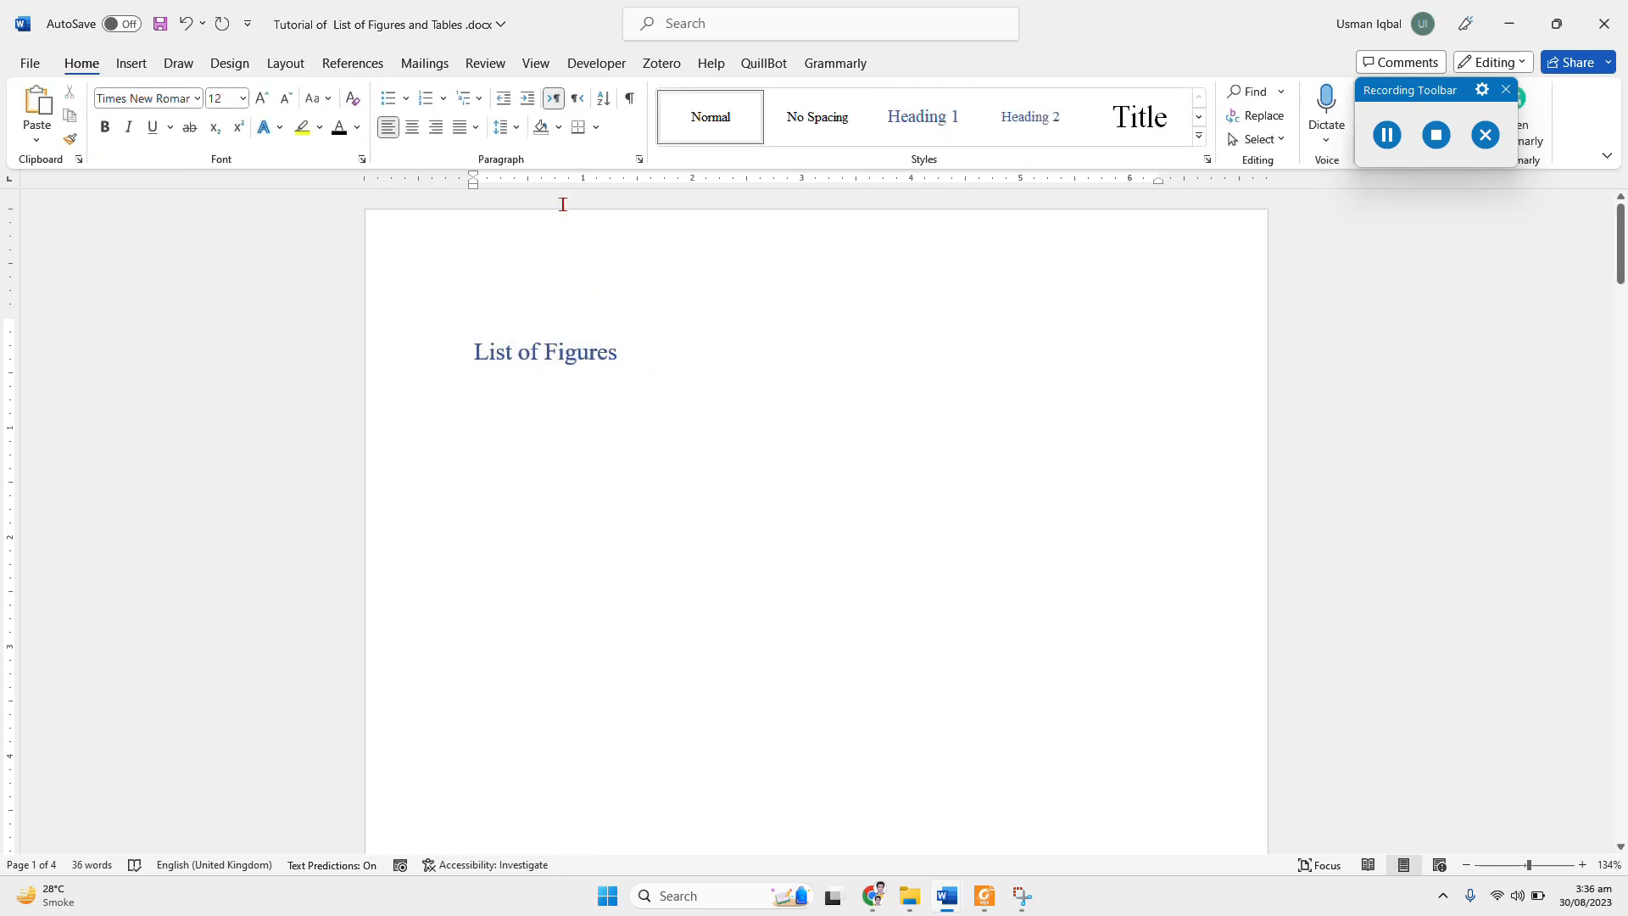
click(341, 62)
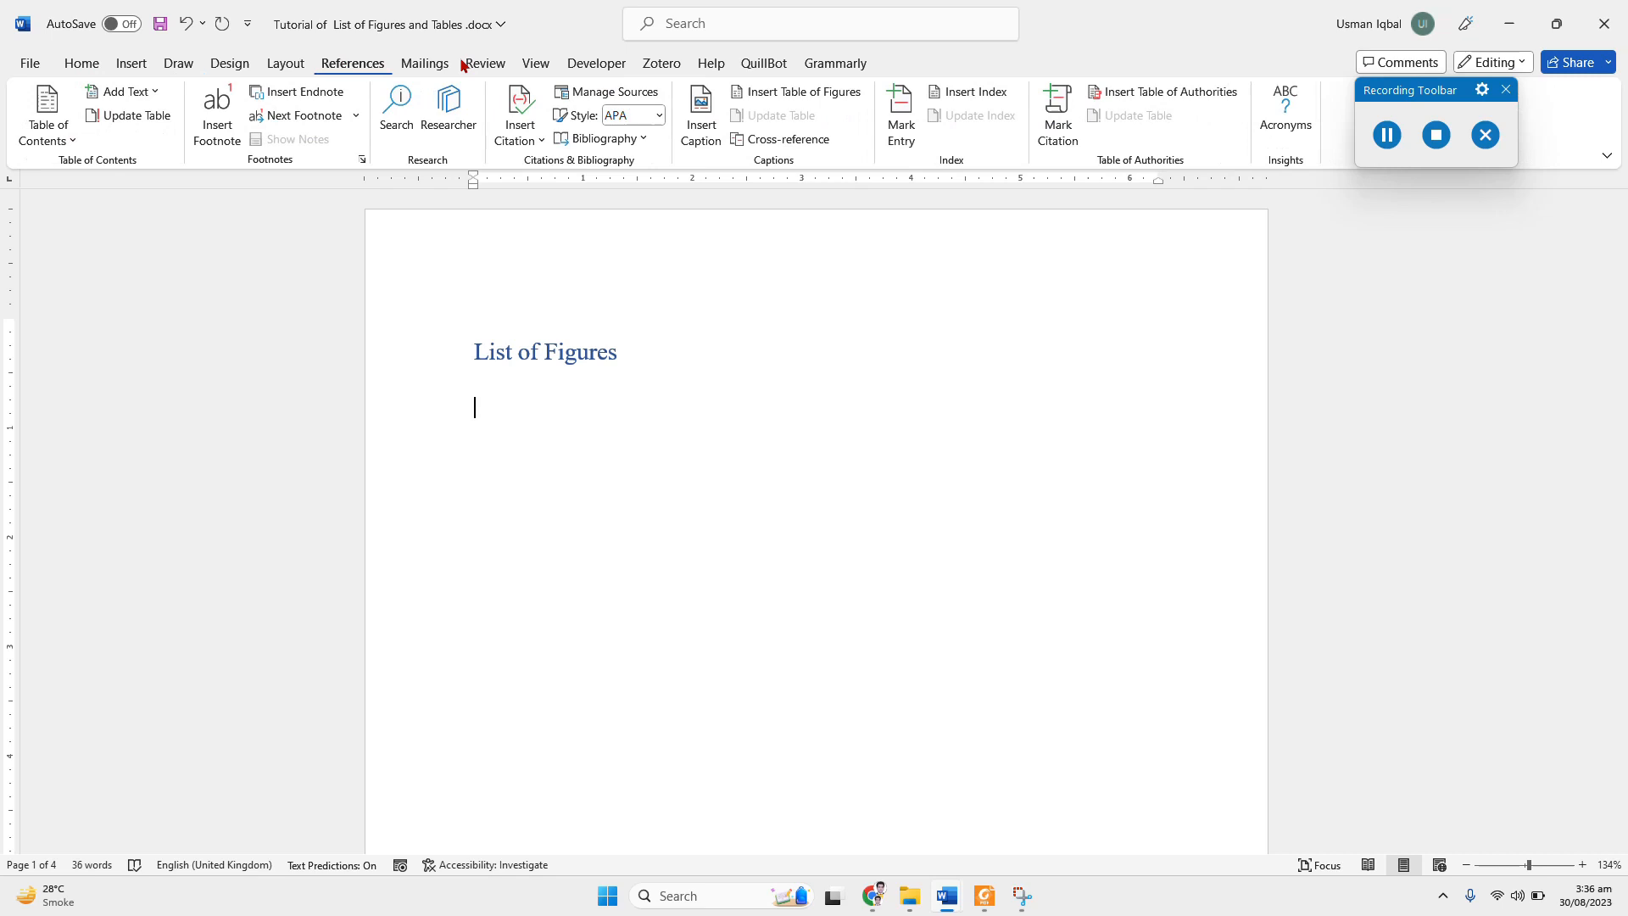
click(780, 96)
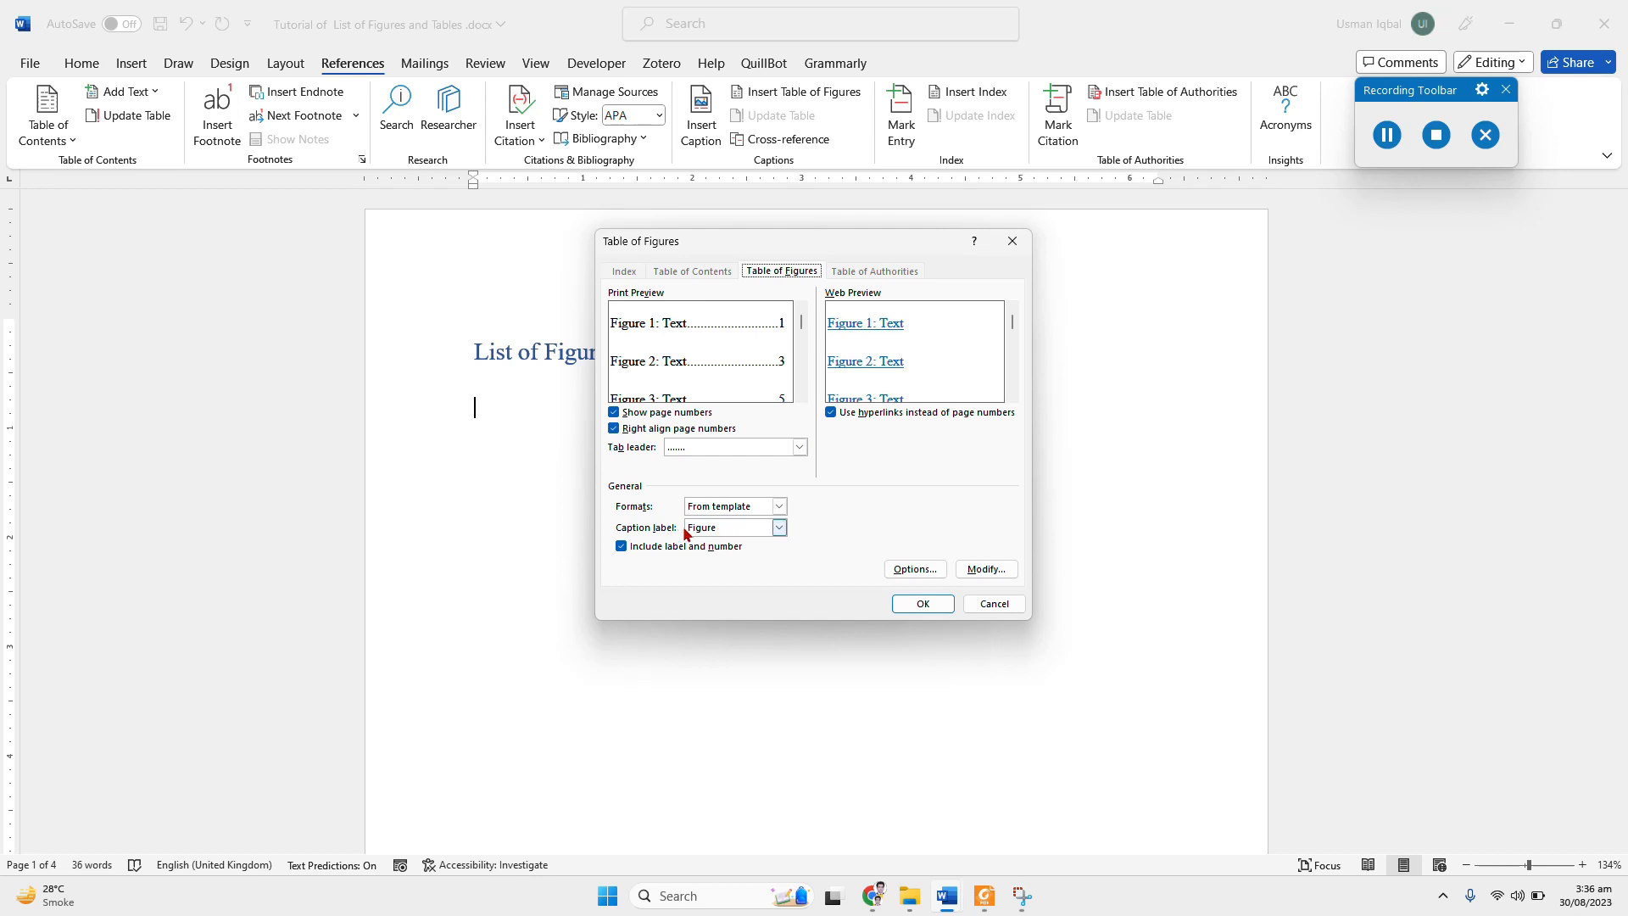
click(778, 527)
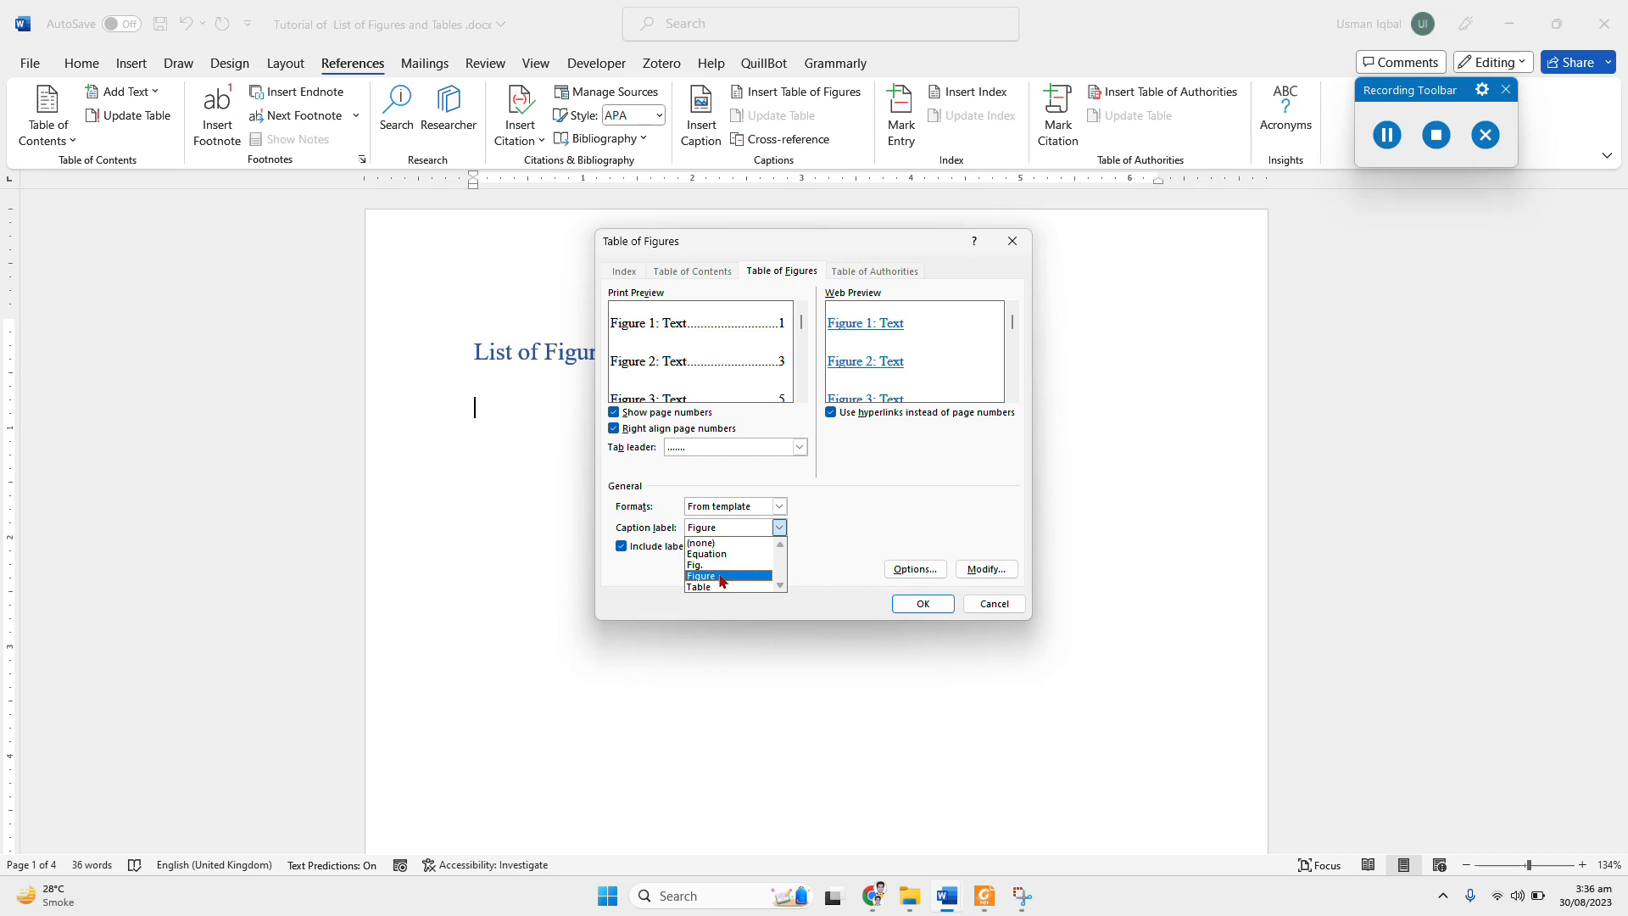
click(722, 577)
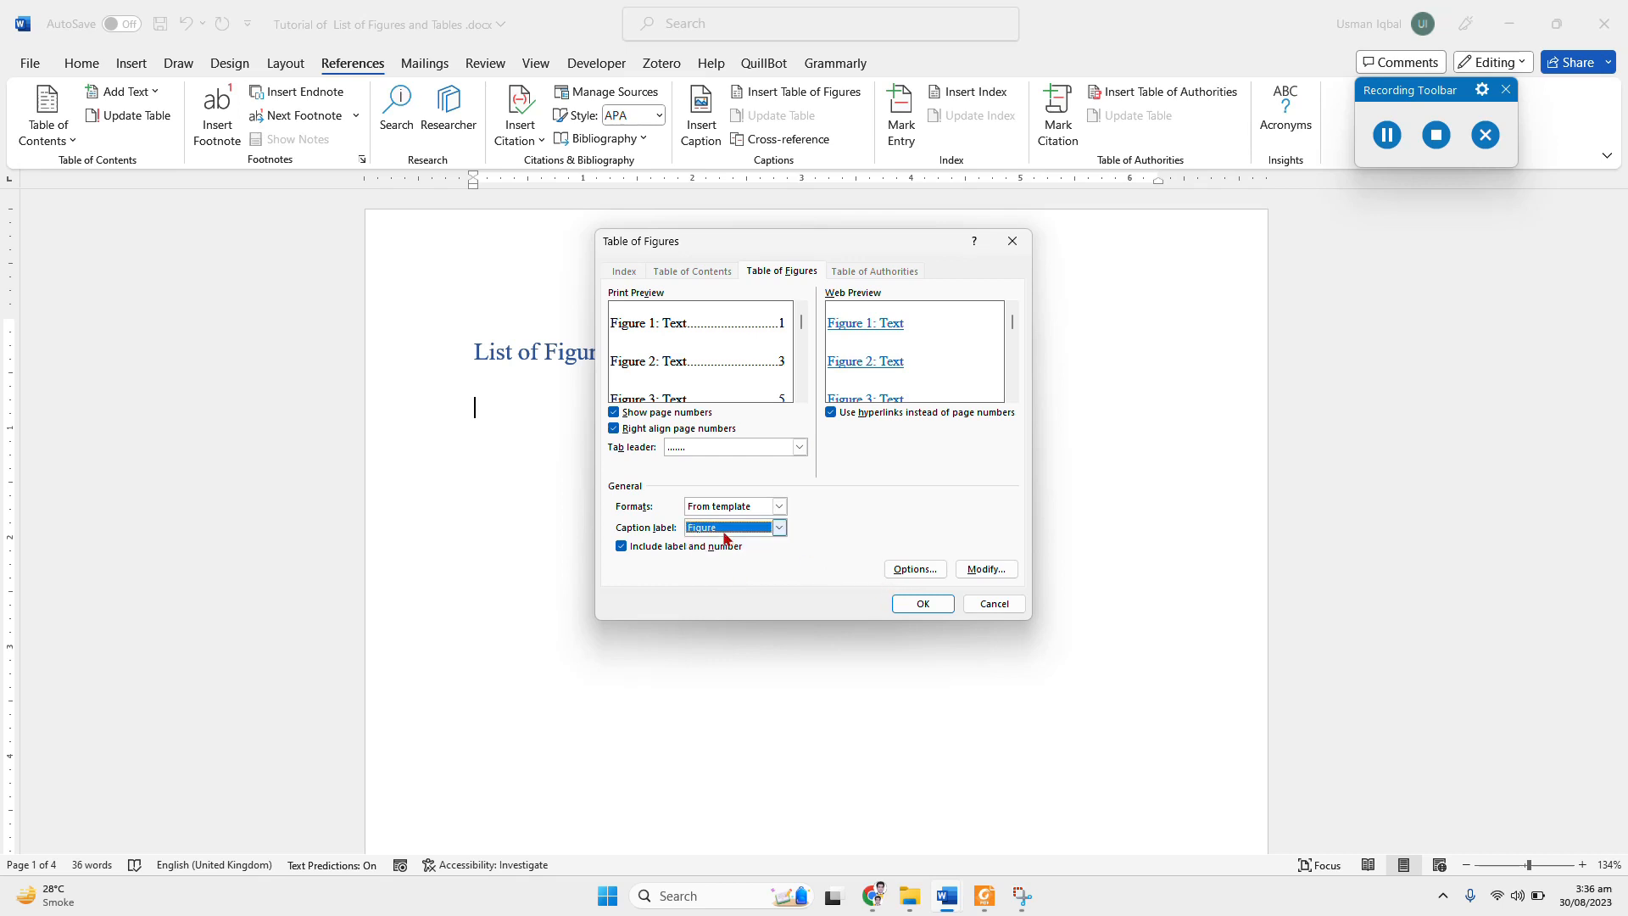
click(923, 605)
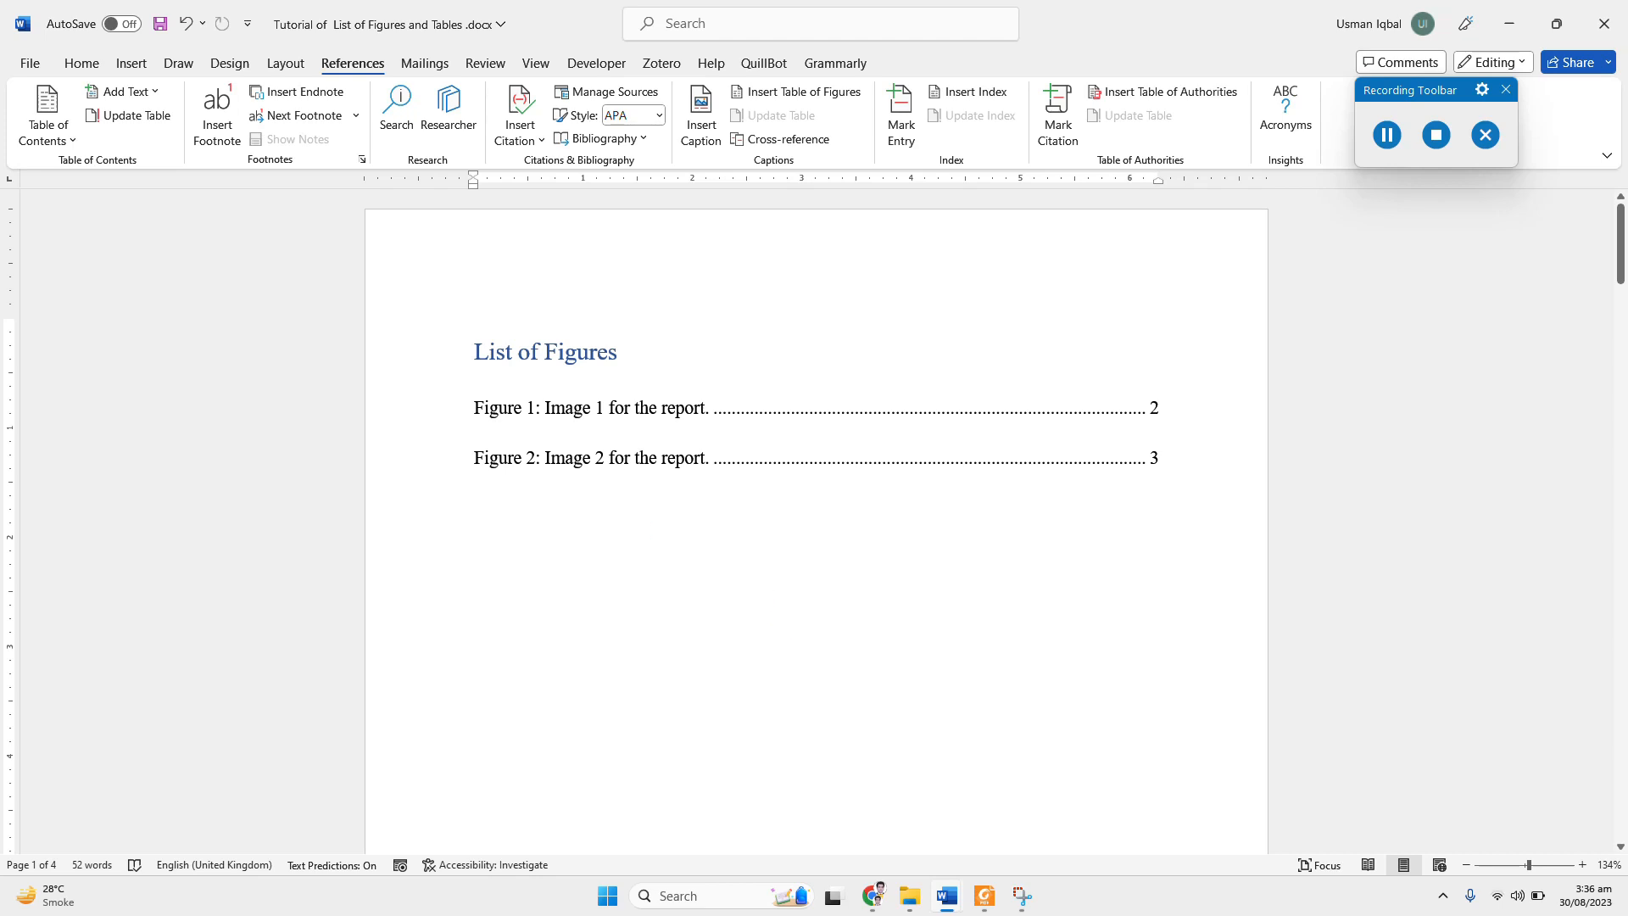
Step: Delete the plain-text caption "Figure 3: Image 3 for the report." beneath the last figure
scroll(636, 501, down, 20)
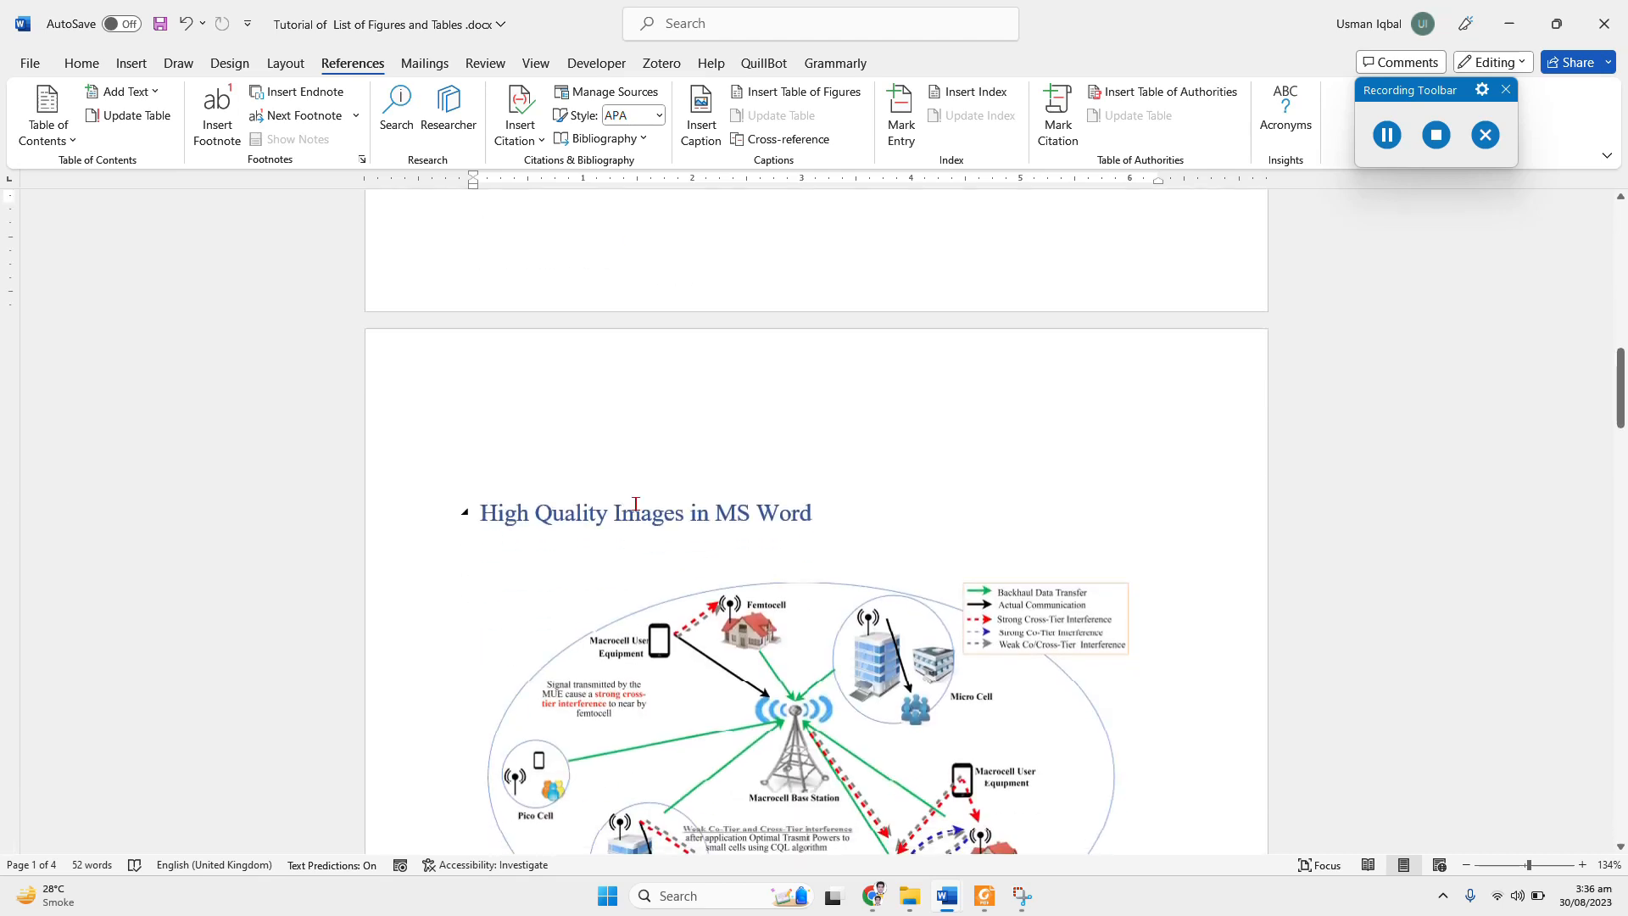
scroll(636, 503, down, 10)
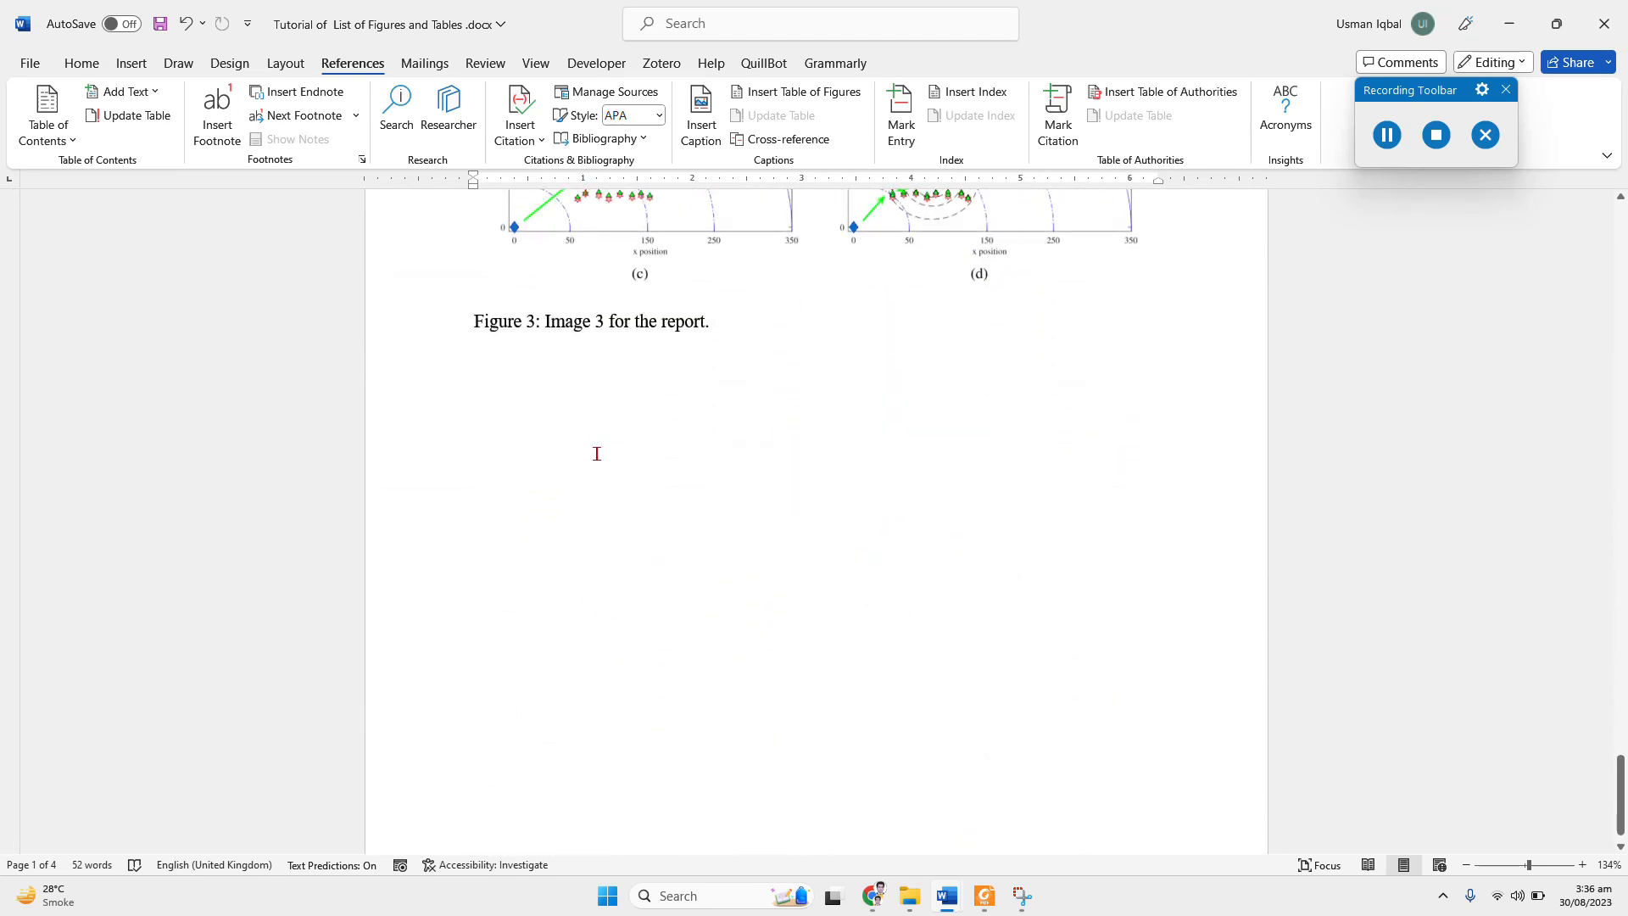
click(597, 323)
drag(484, 314, 724, 320)
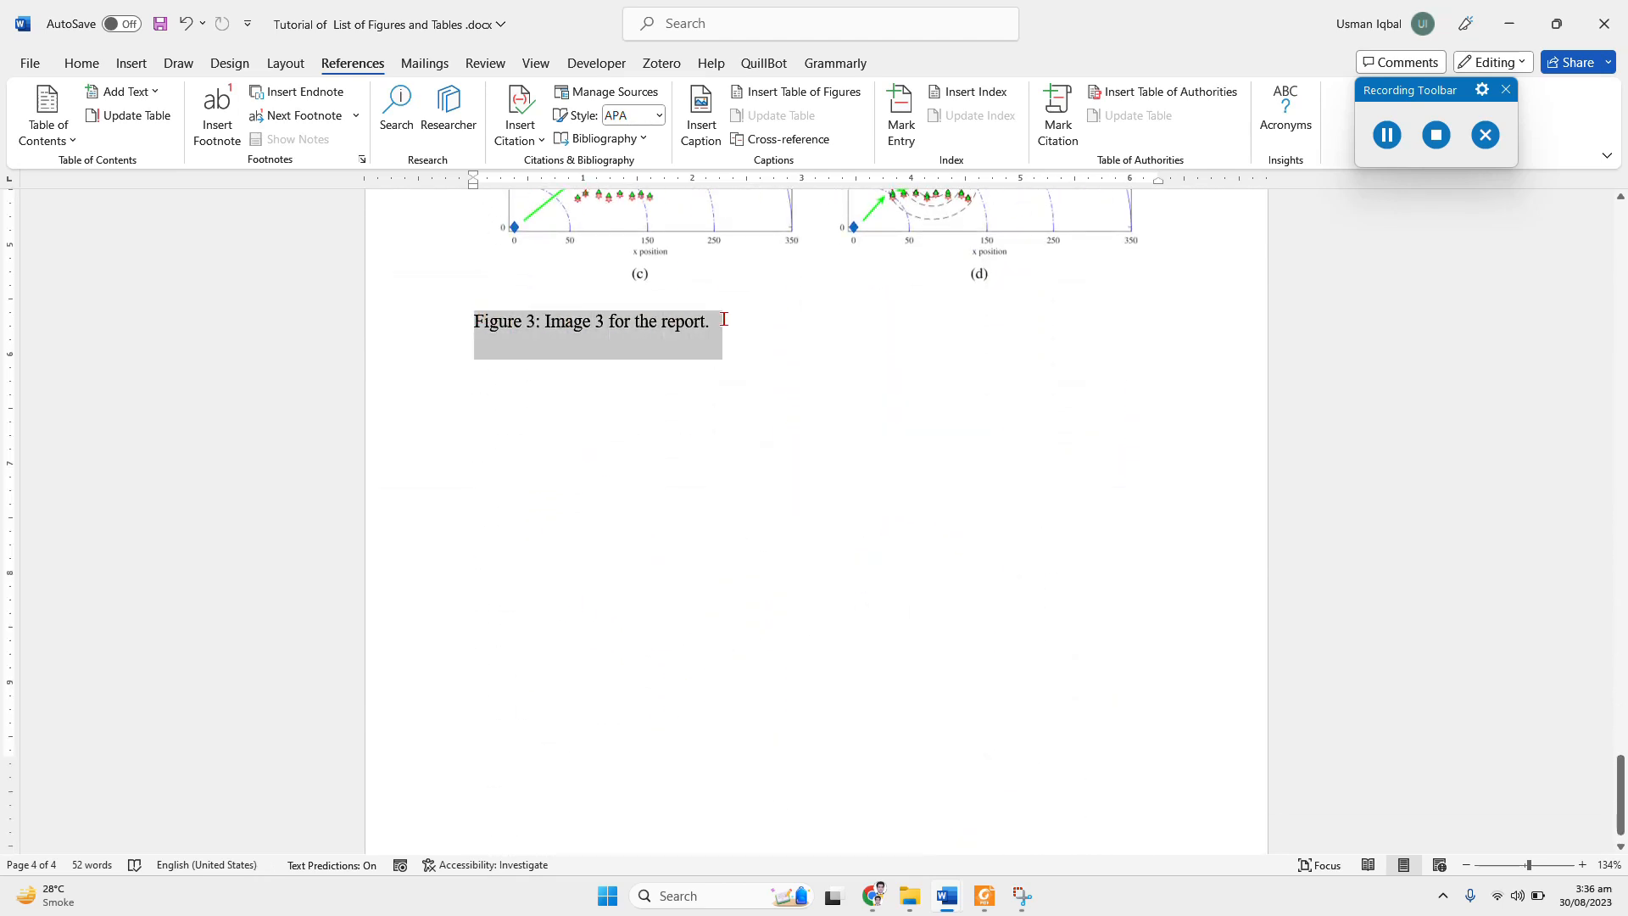
key(Delete)
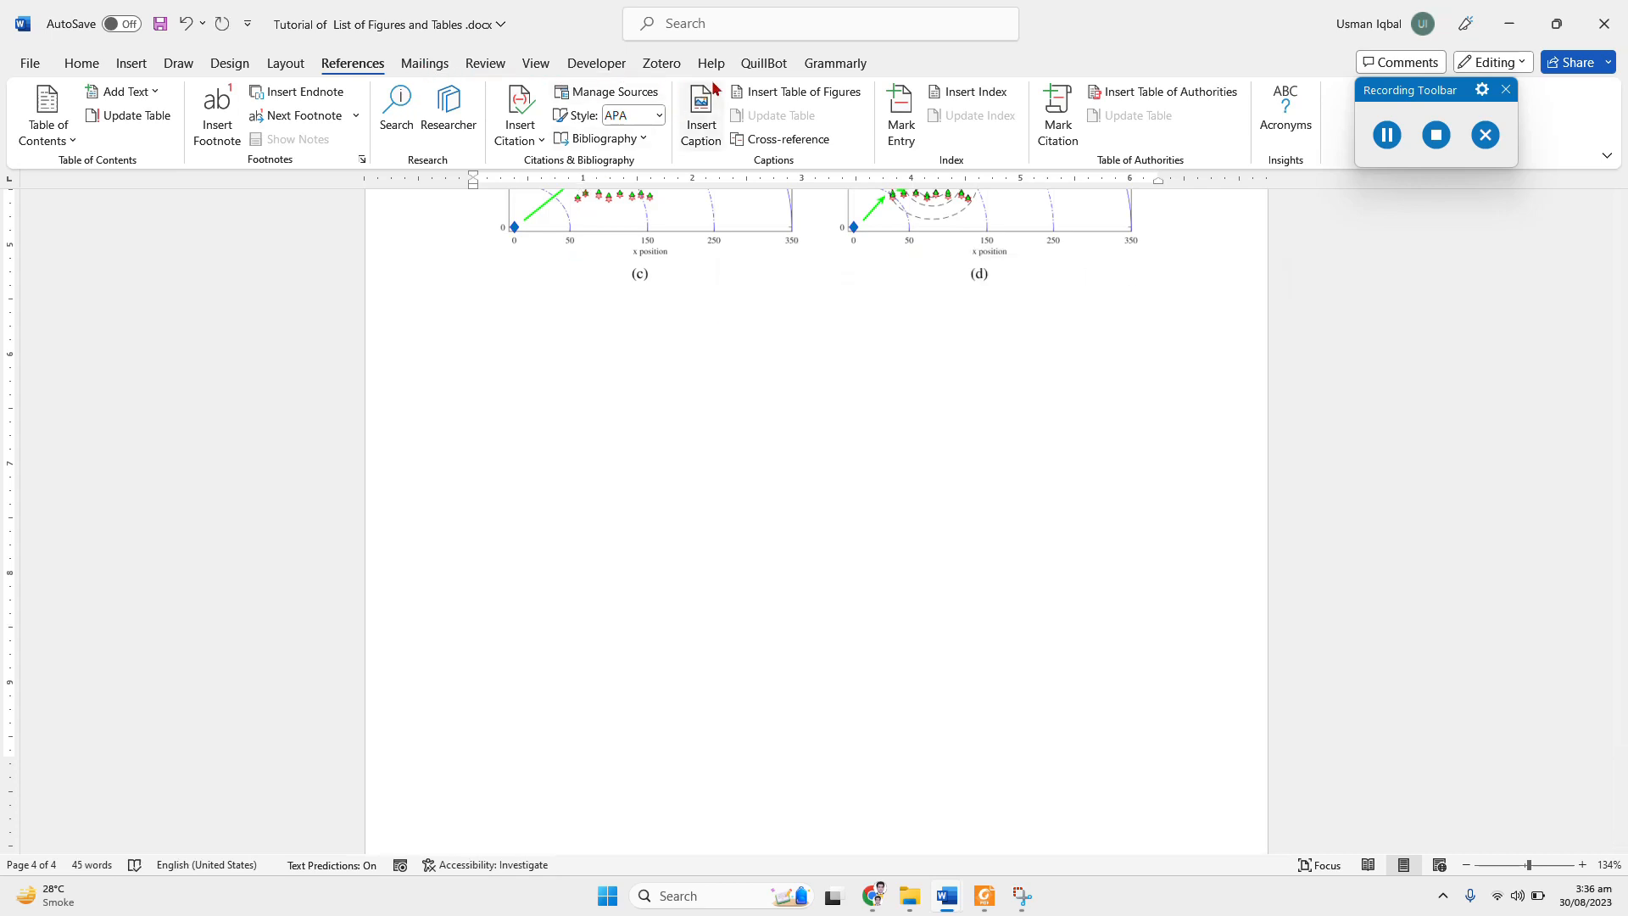
Step: Insert a real caption with the Figure label beneath the last figure, reading "Figure 3: Image 3 for the report."
click(746, 91)
click(1018, 600)
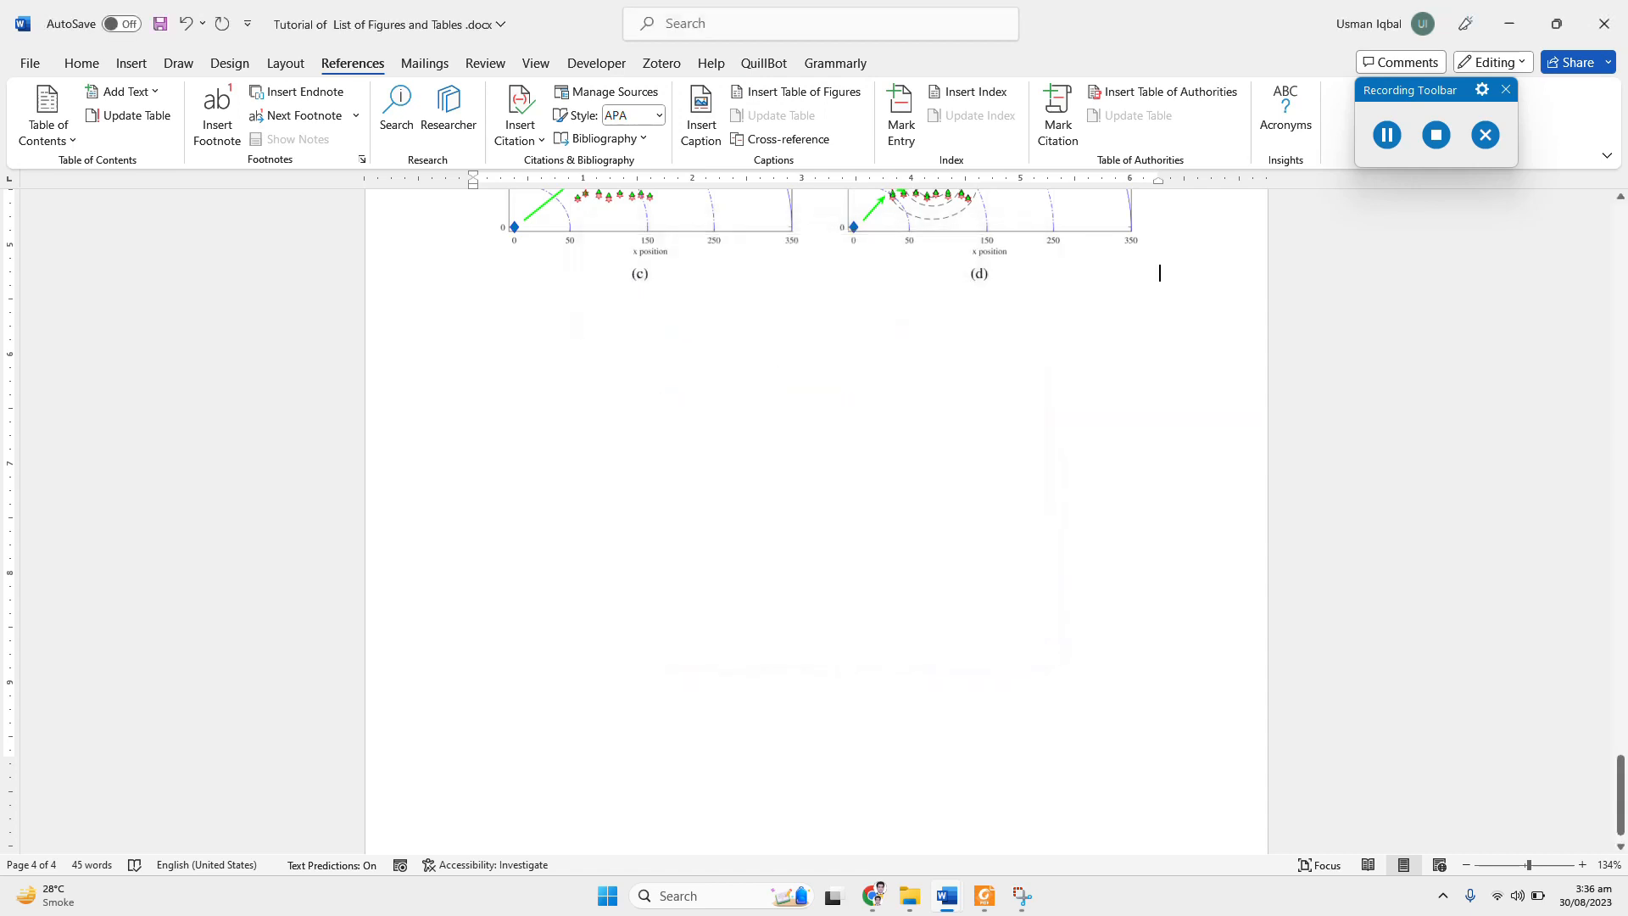
click(702, 114)
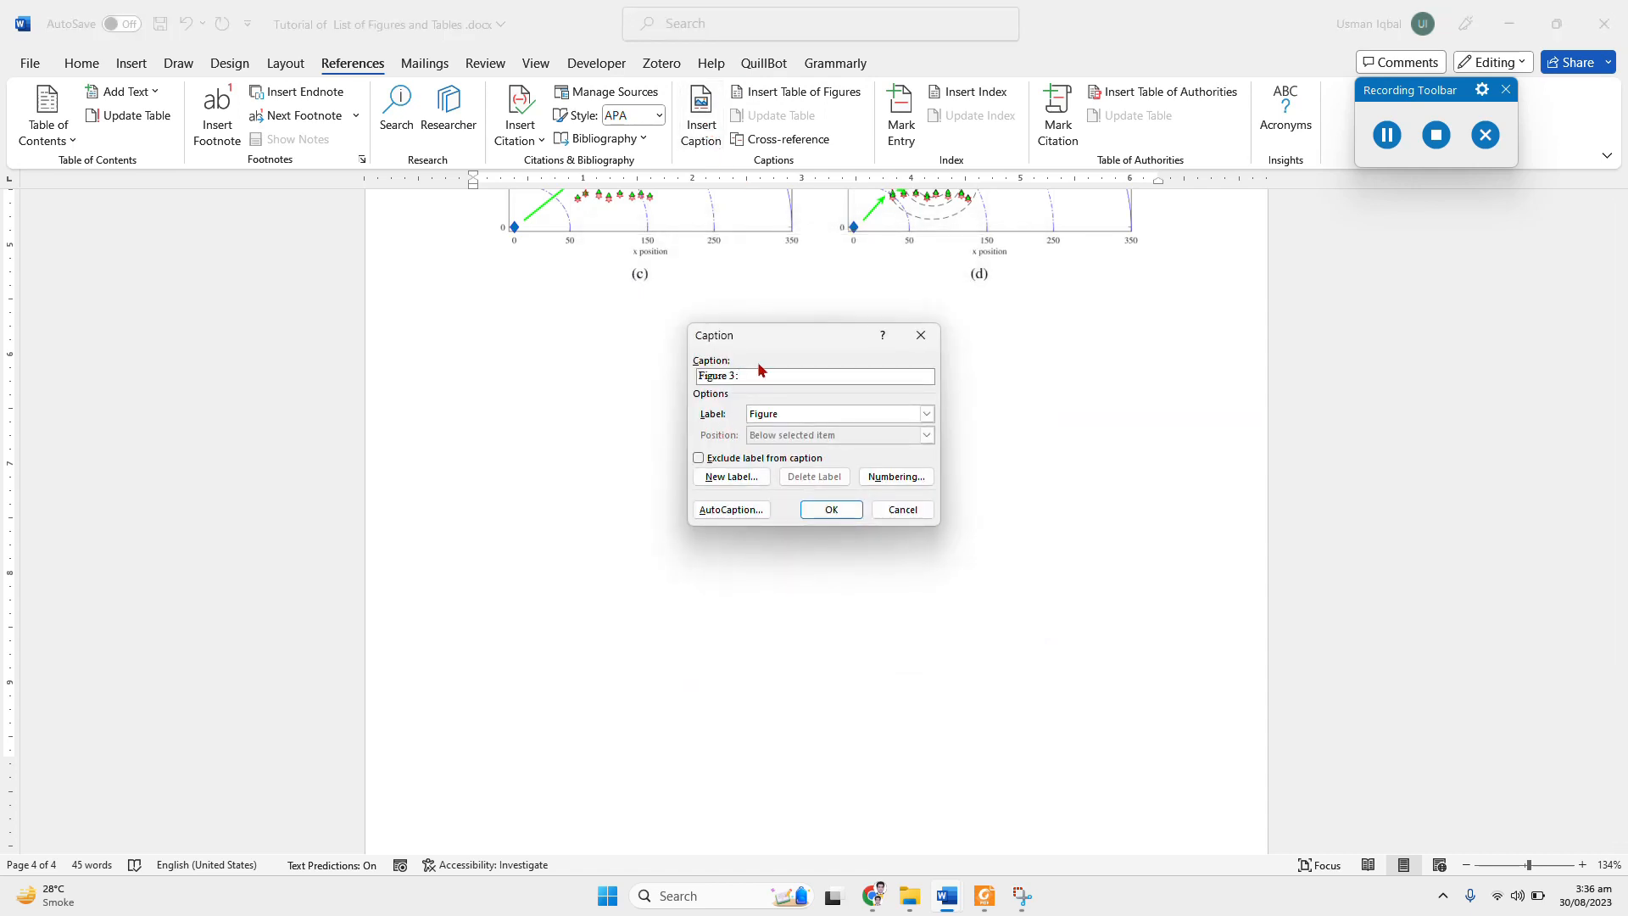
key(Return)
text(Imag )
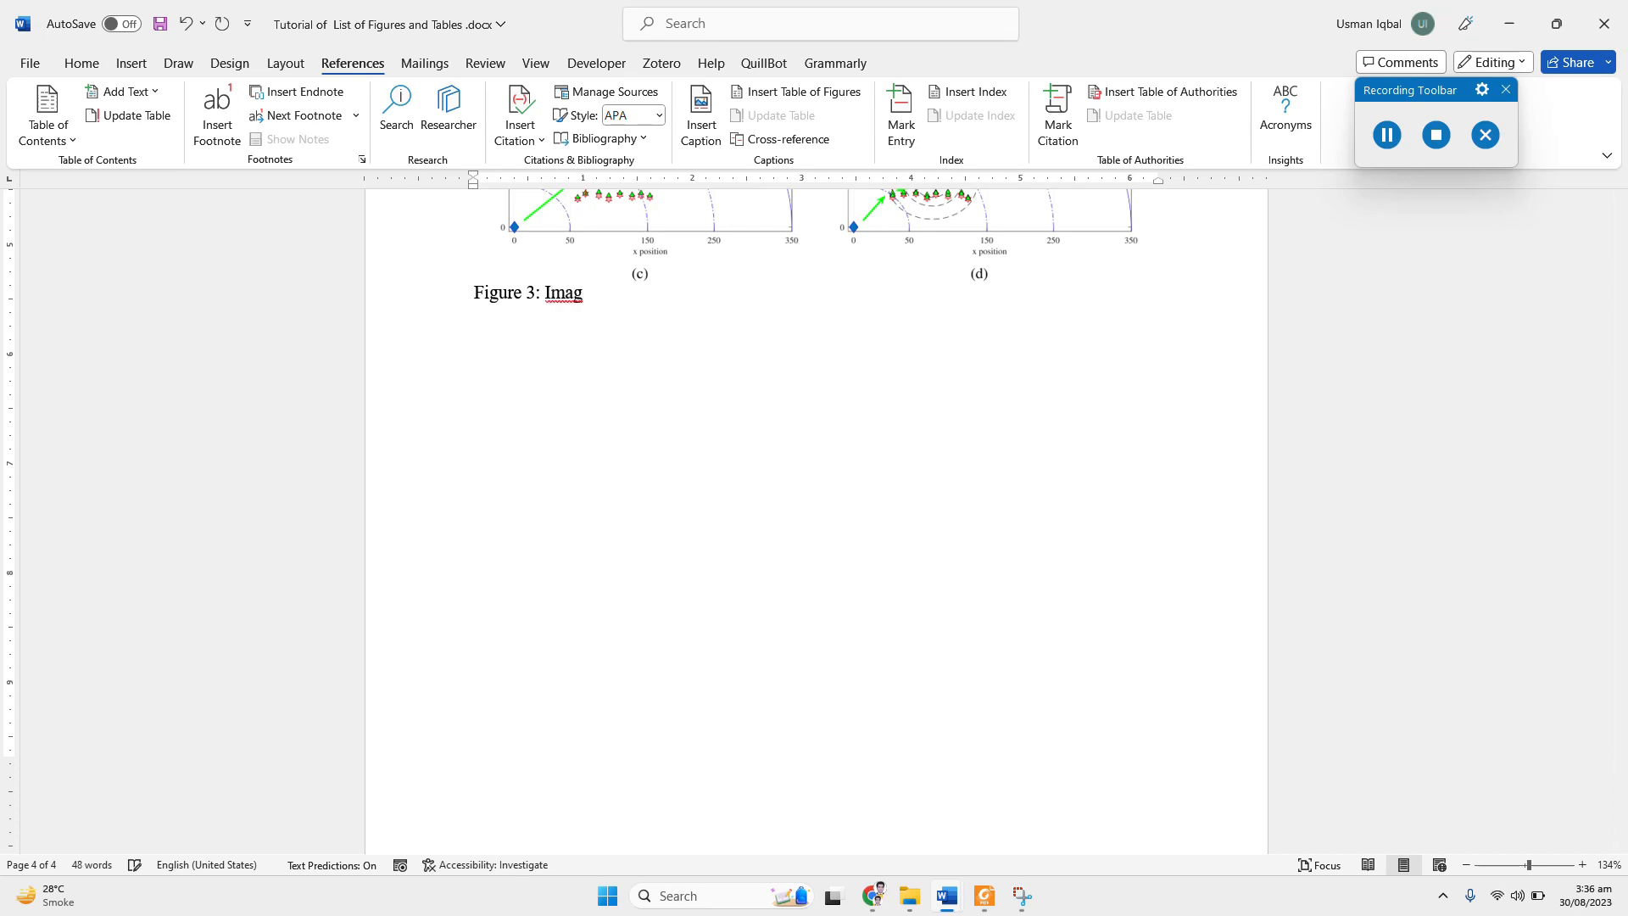
text(e 3 for the report.)
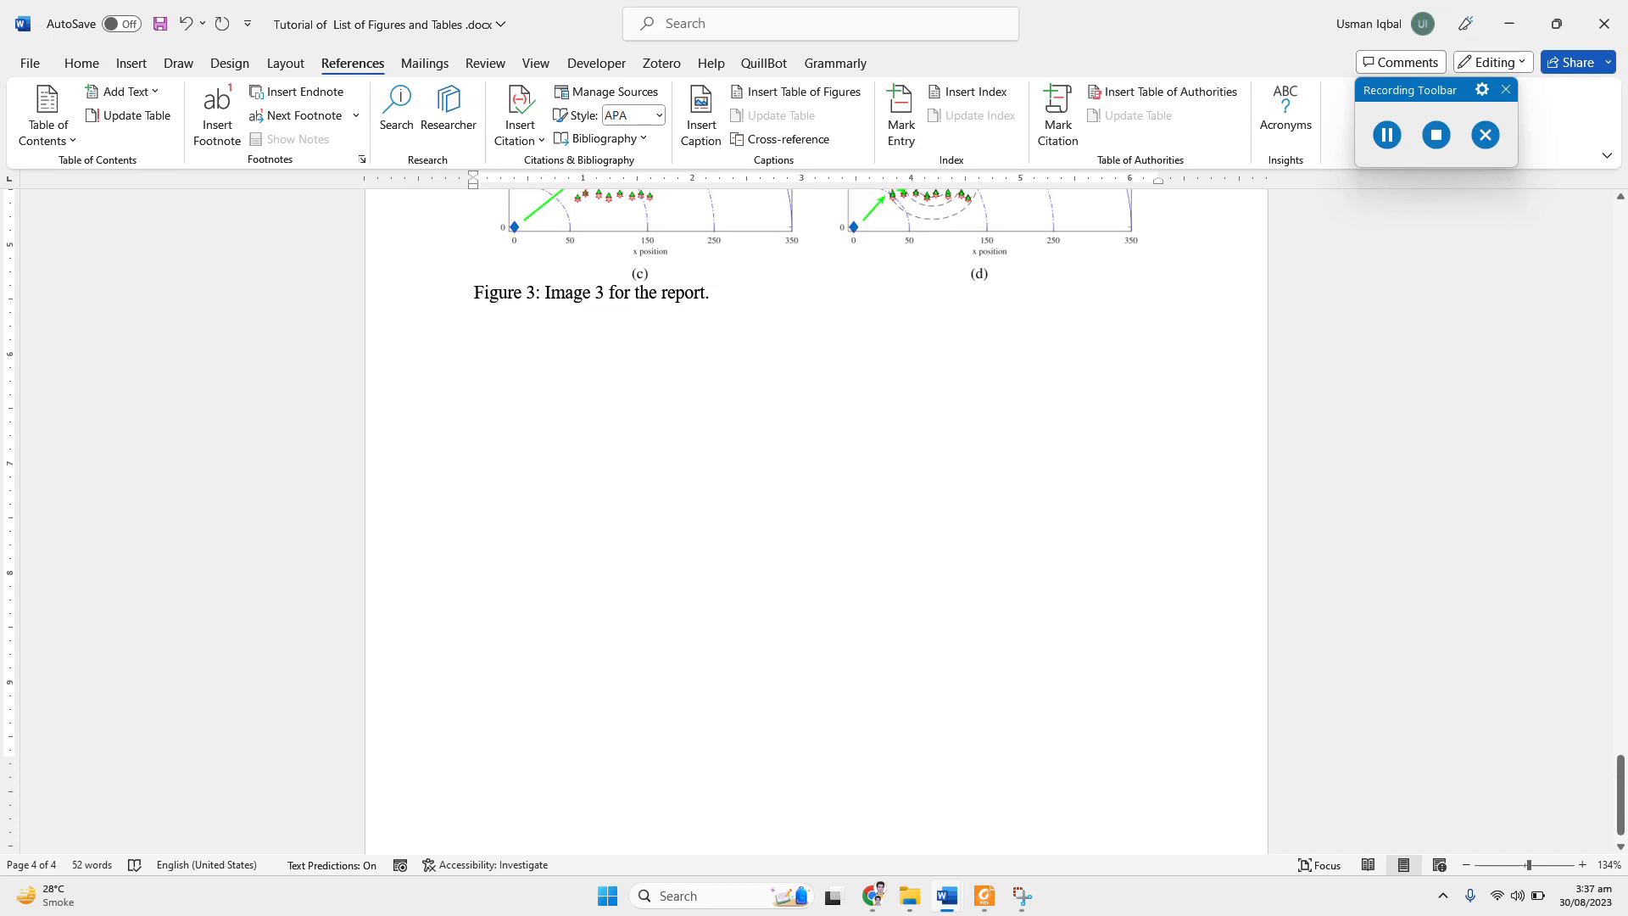
Step: Update the entire table of figures under the "List of Figures" heading
scroll(752, 399, up, 15)
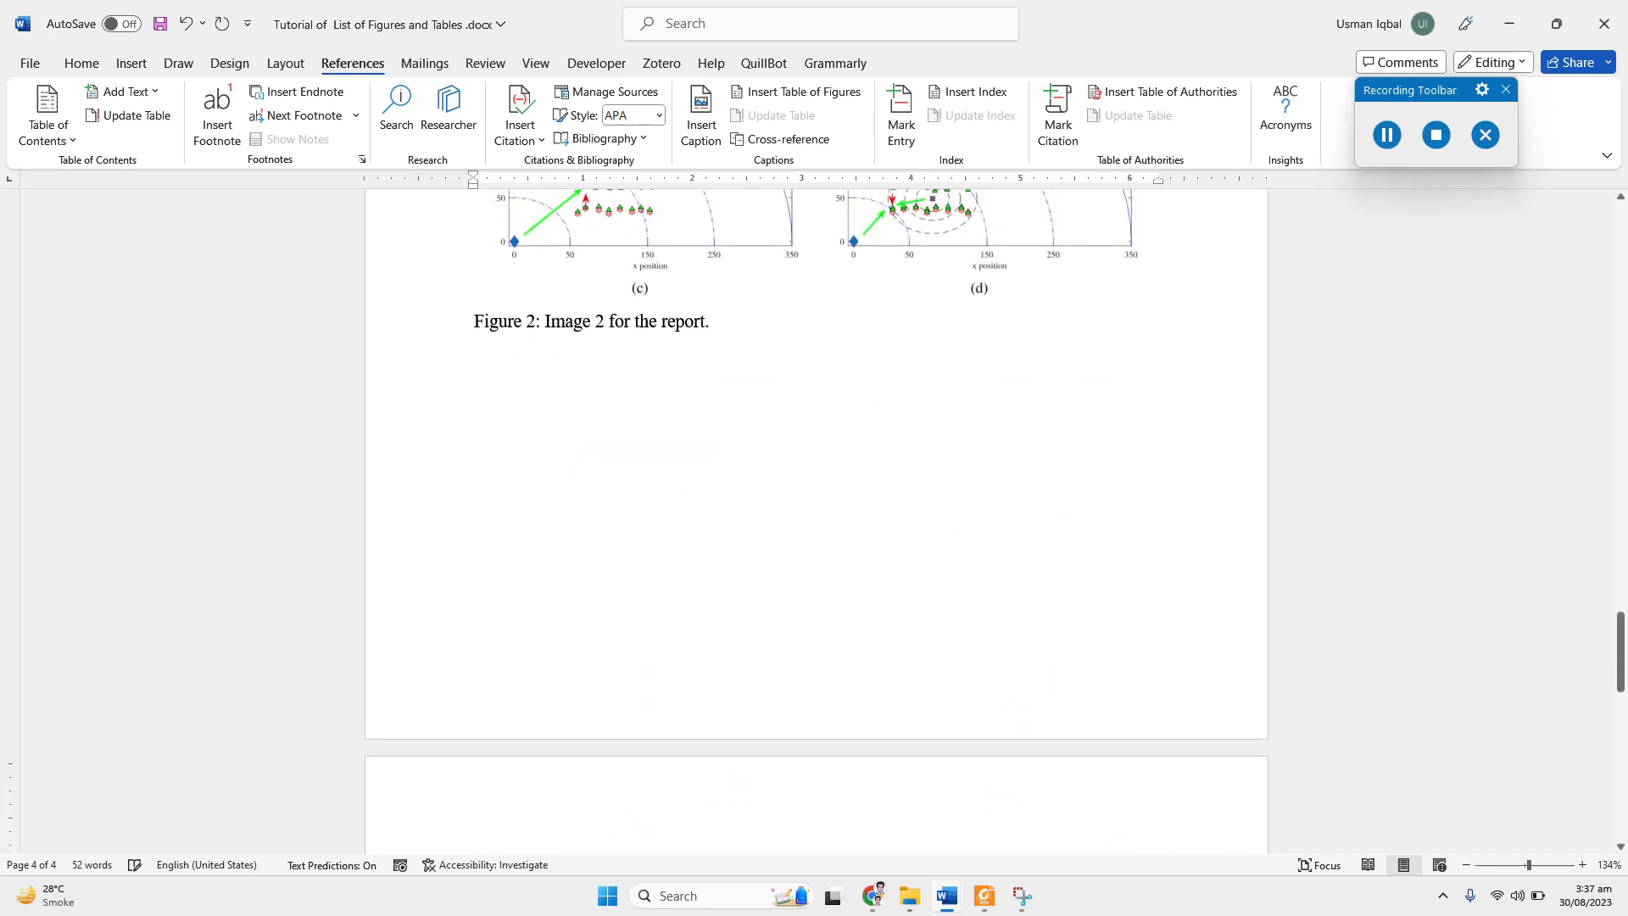
scroll(746, 393, up, 1)
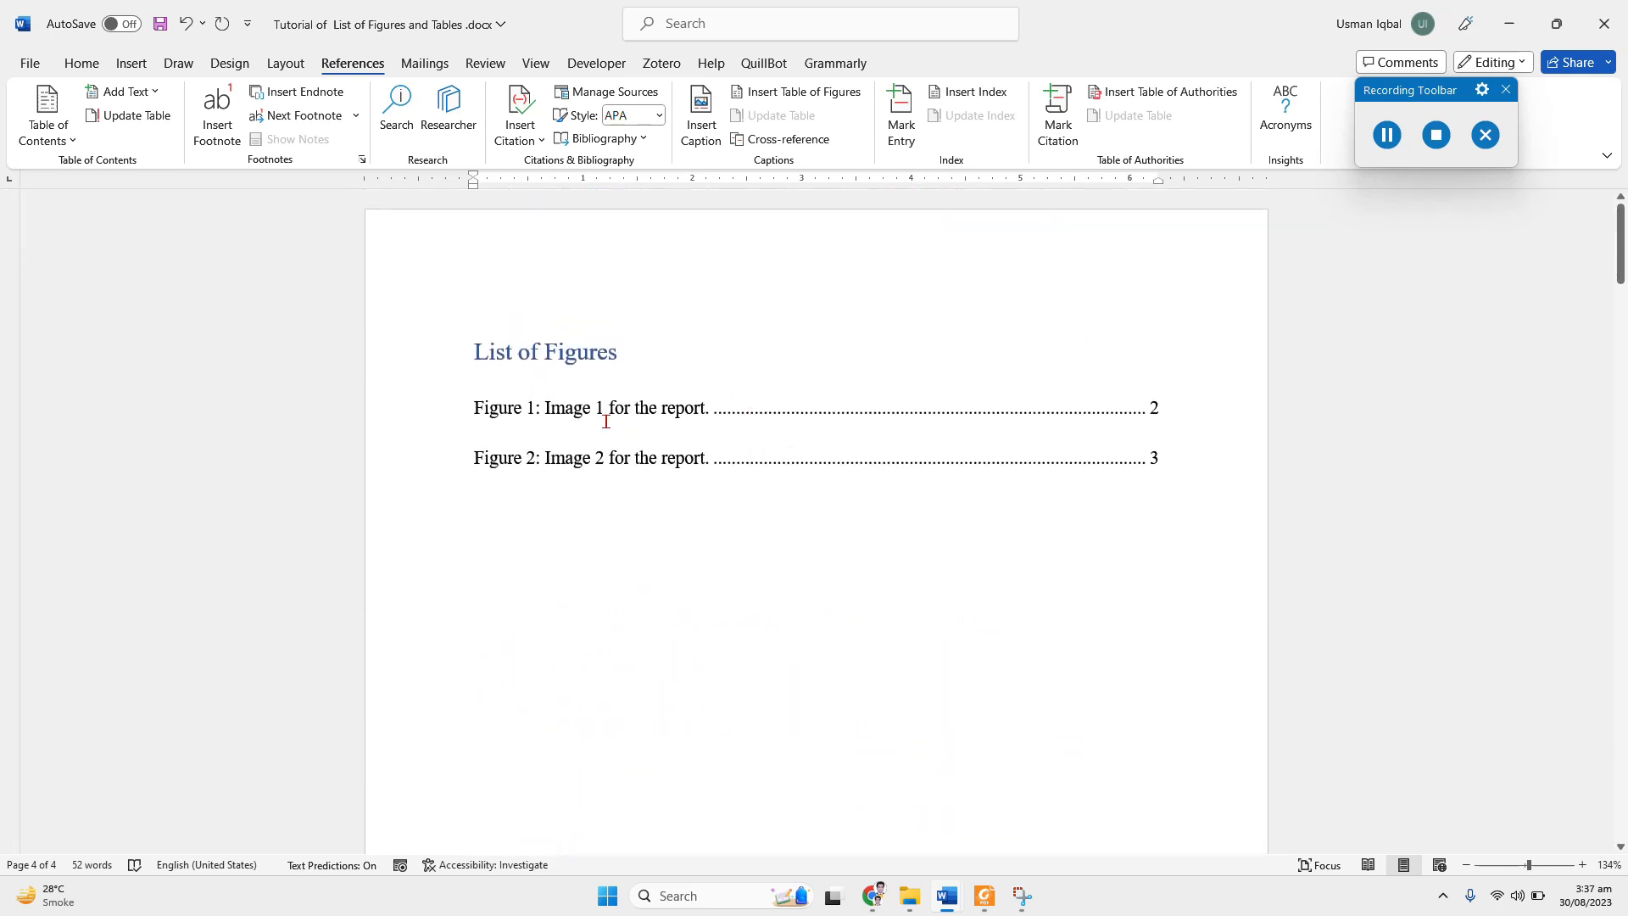
click(592, 409)
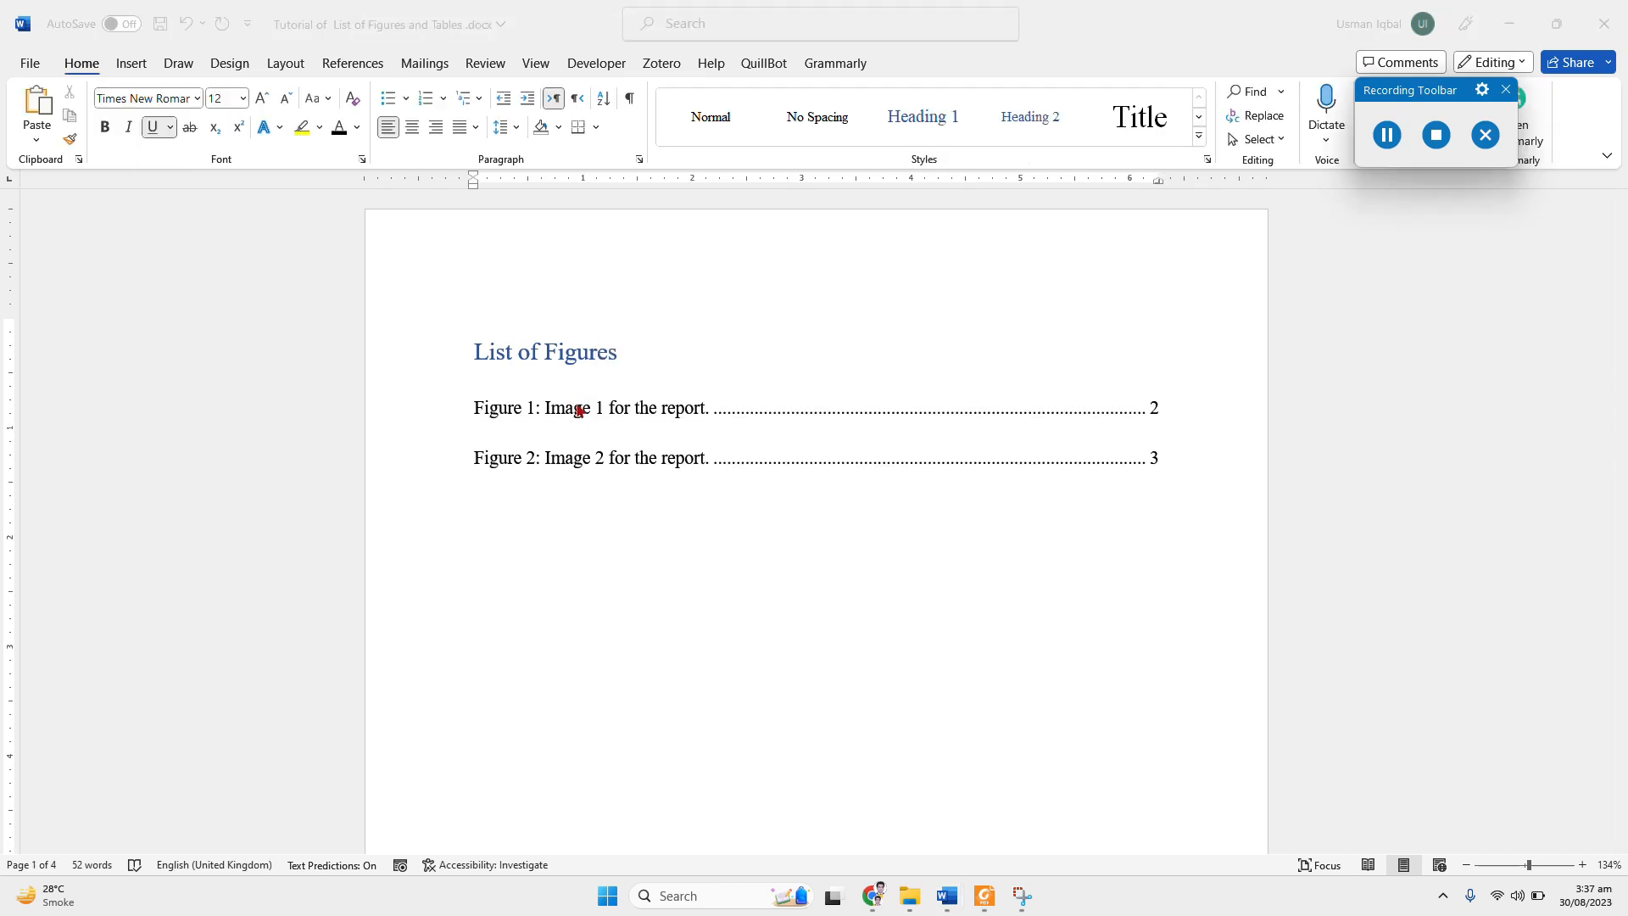
click(580, 410)
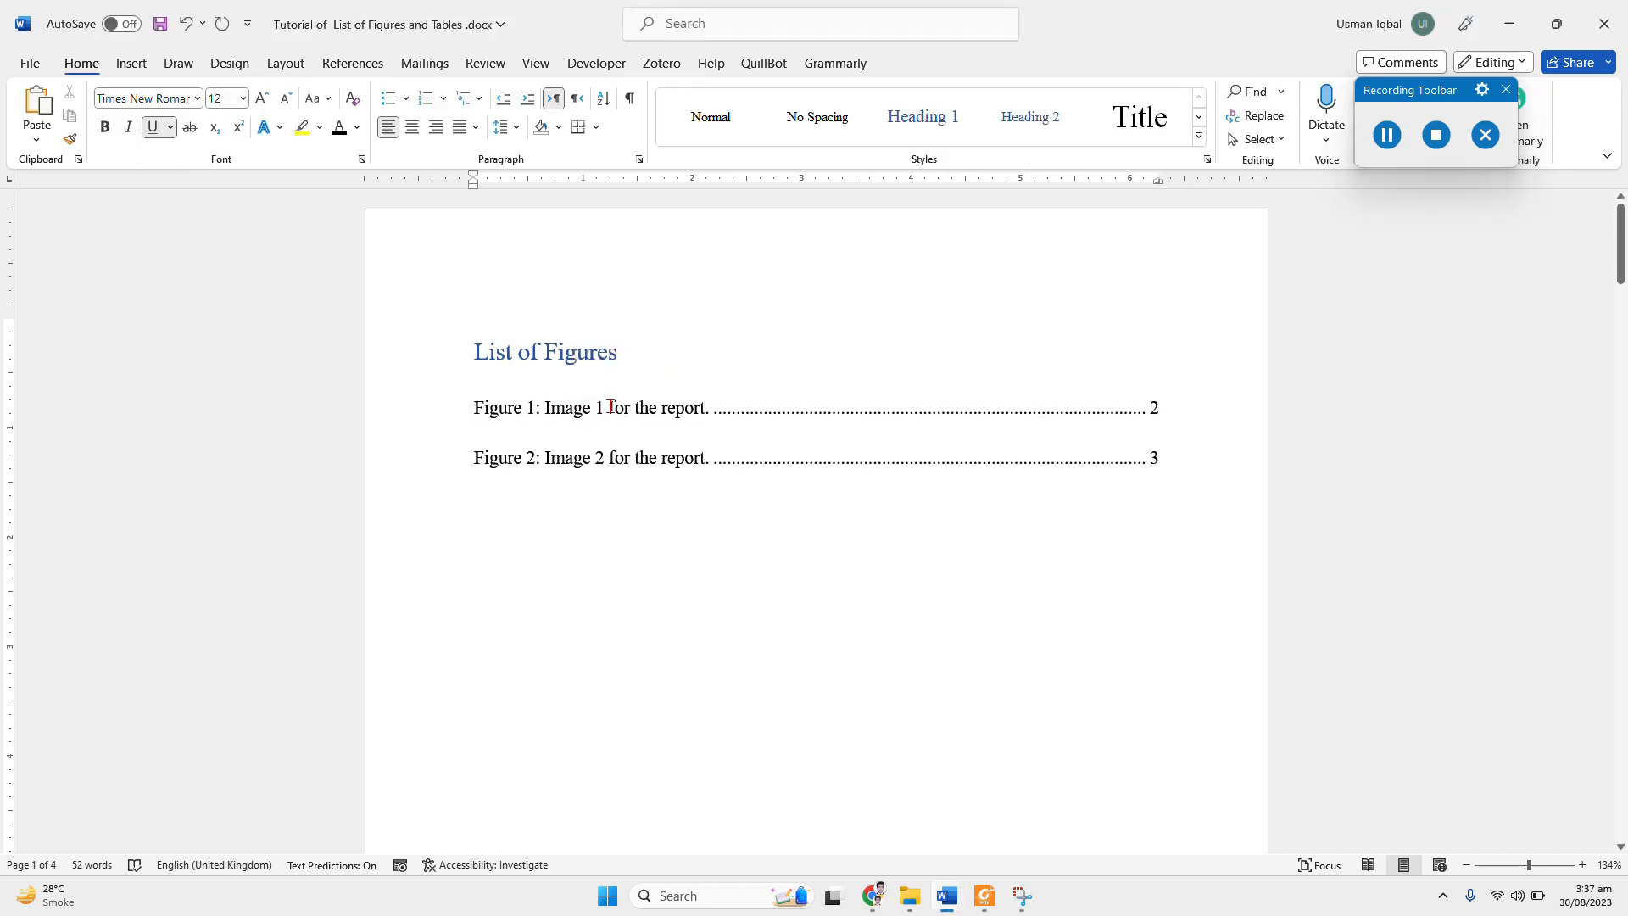
right_click(611, 407)
click(670, 563)
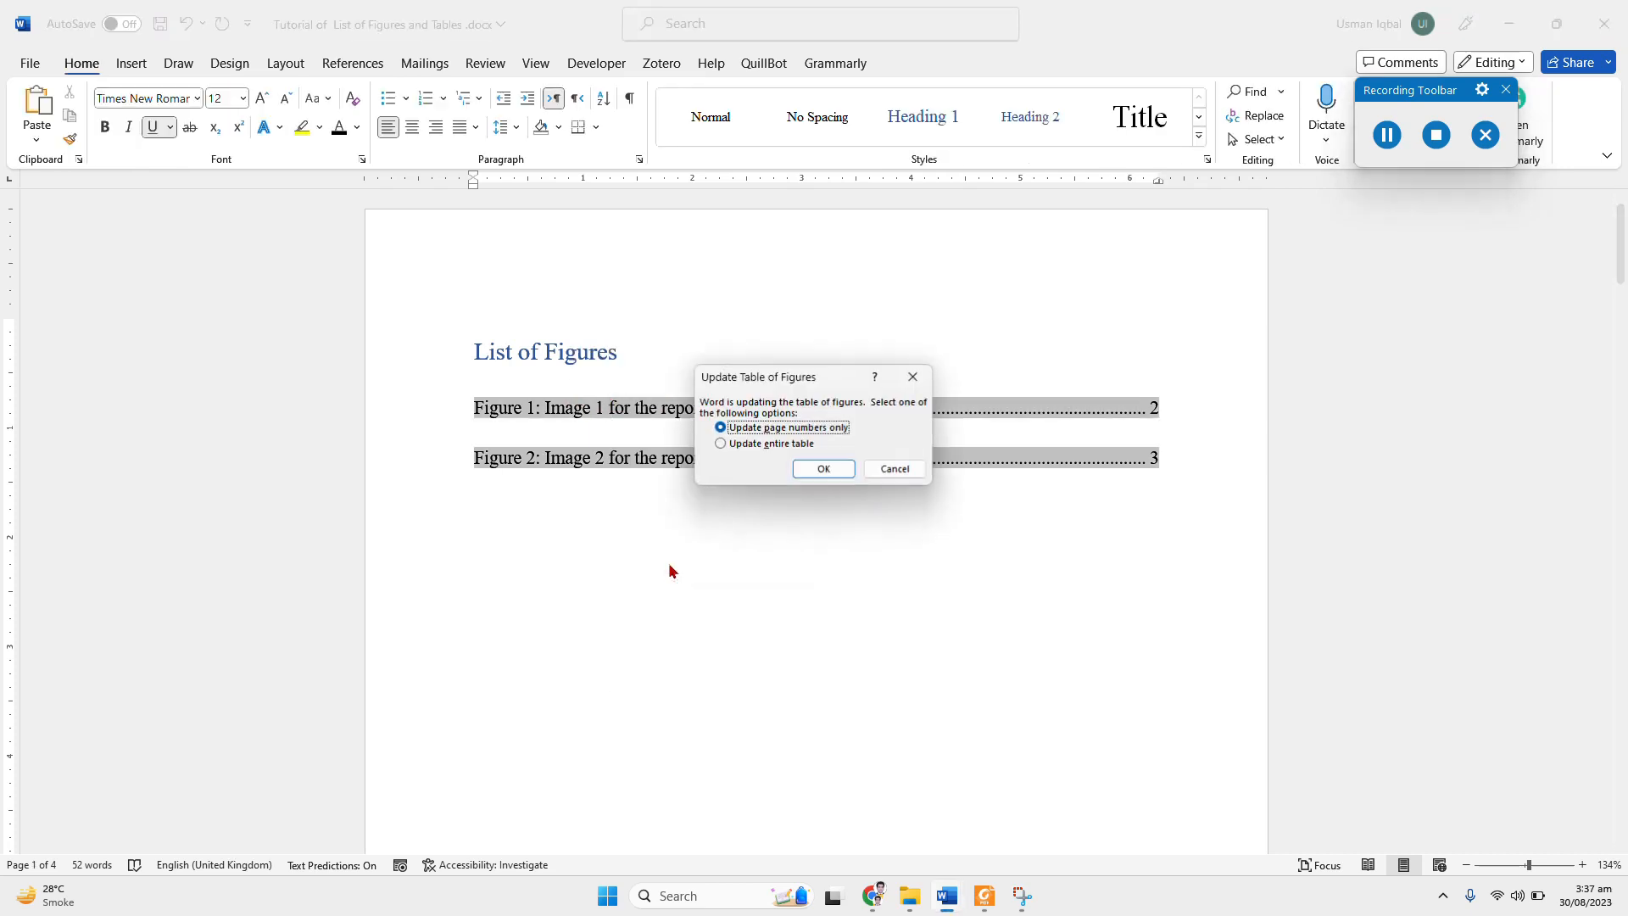
click(742, 445)
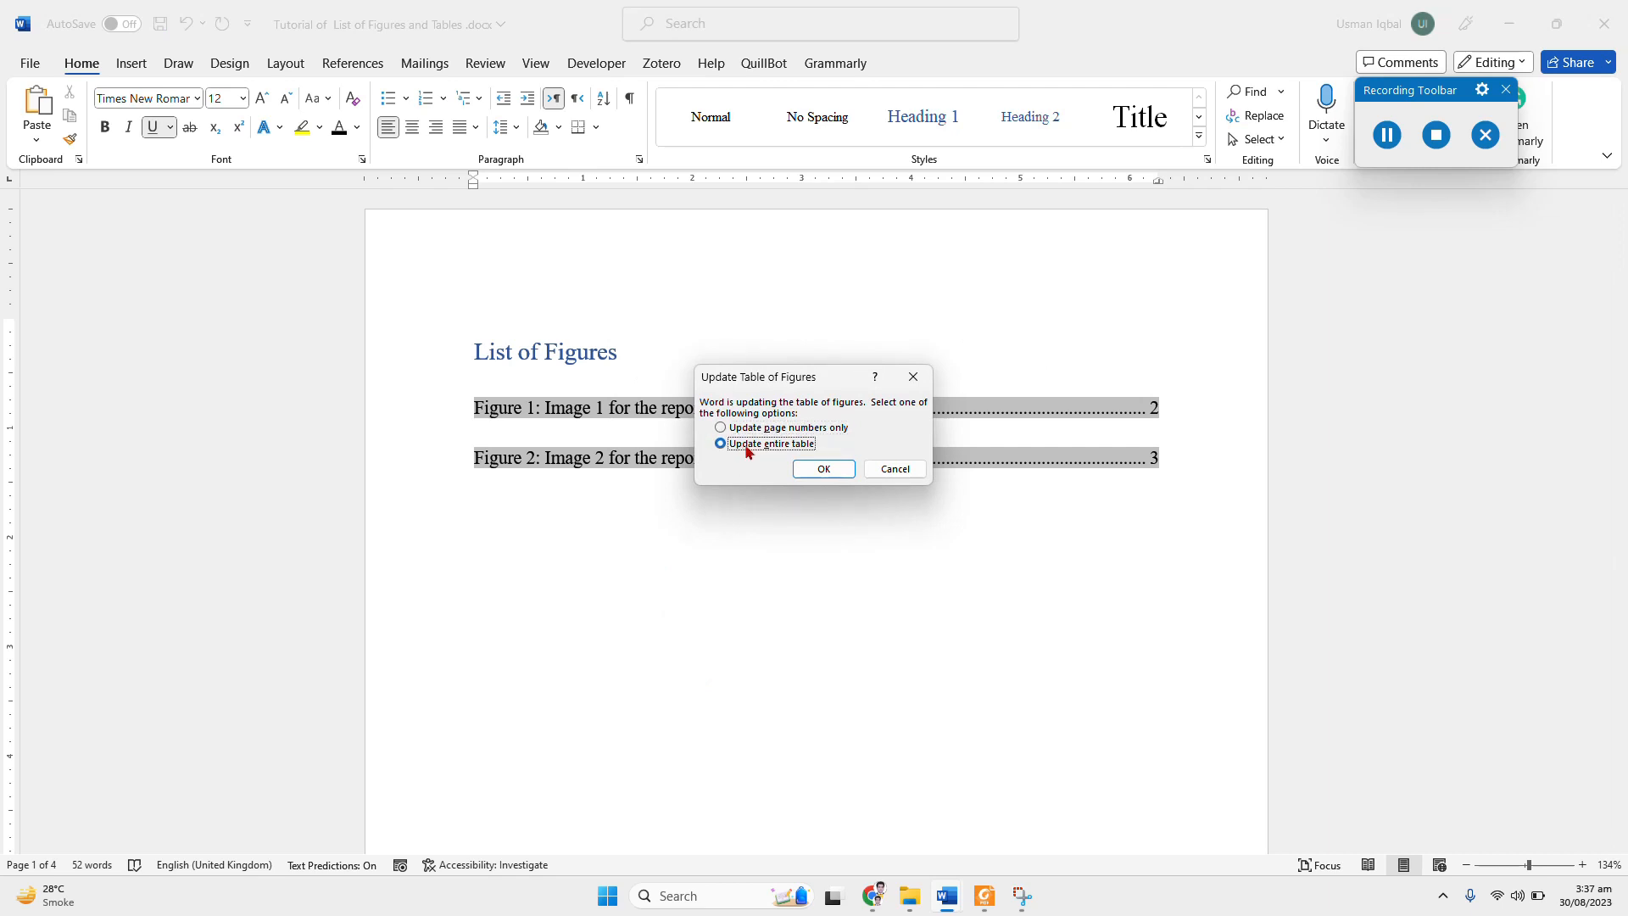
click(824, 470)
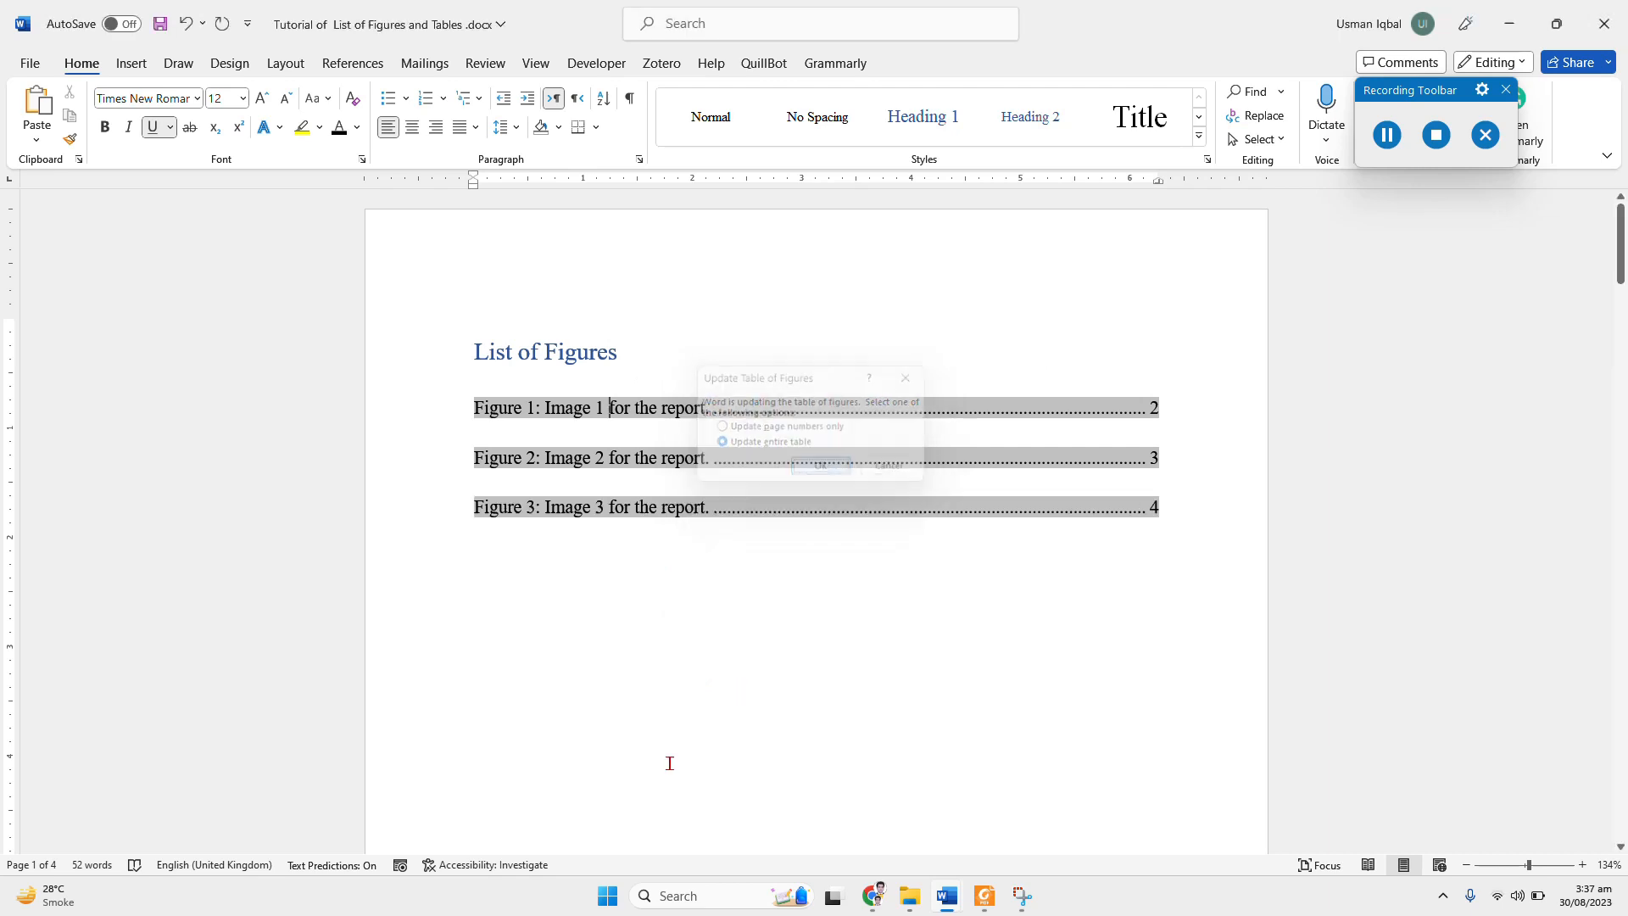
click(659, 544)
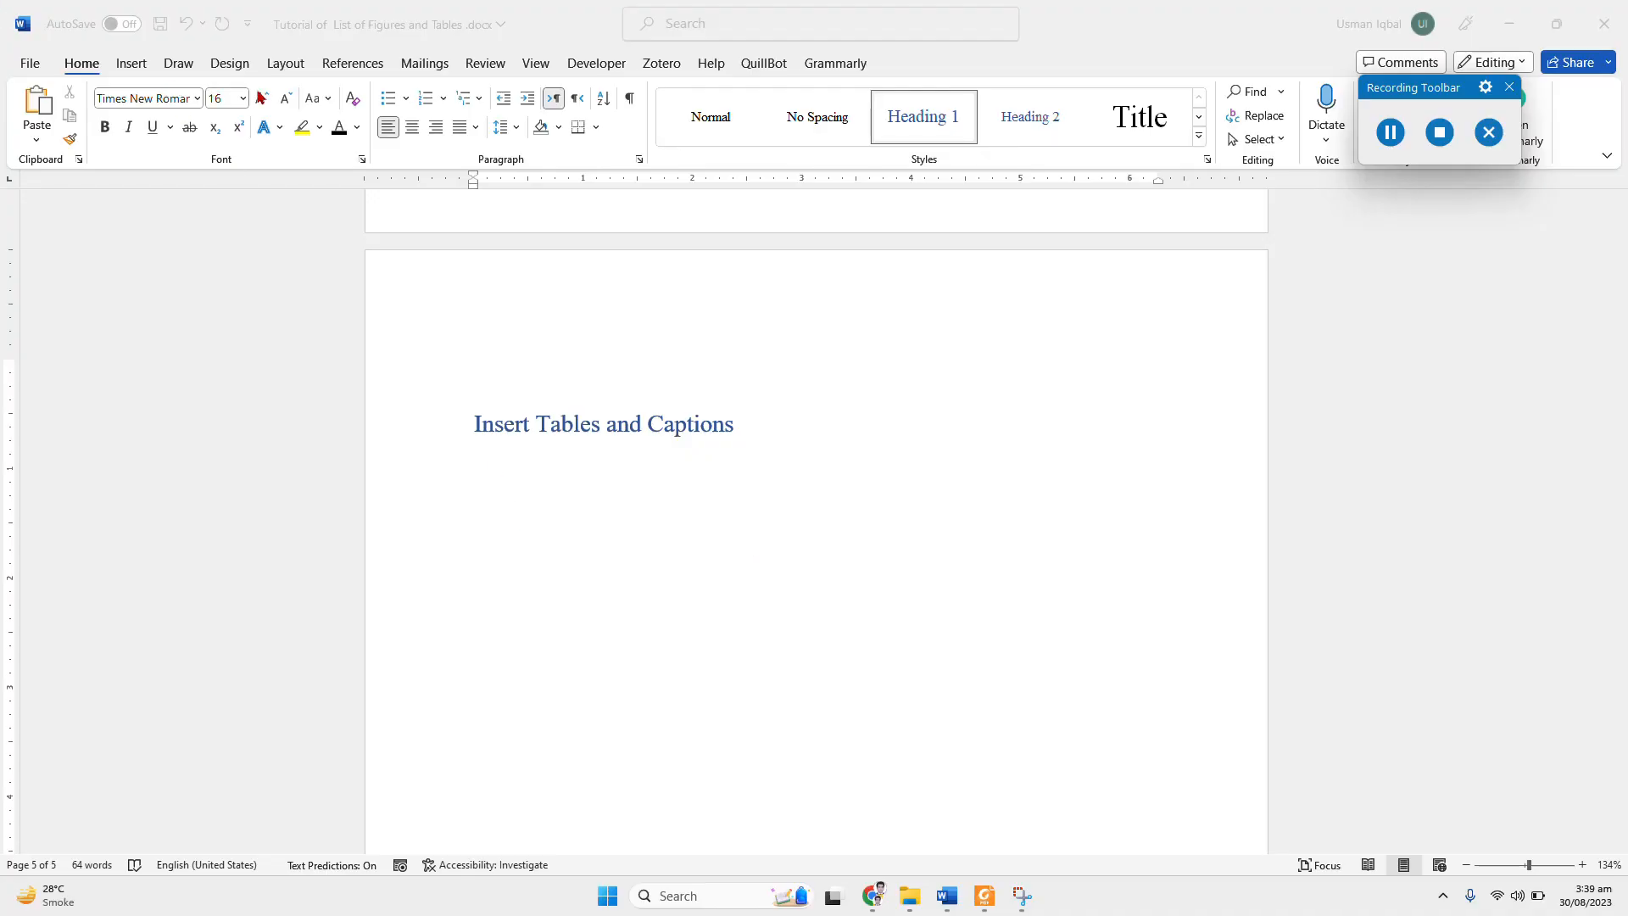
Step: Insert a 6x4 table under the "Insert Tables and Captions" heading and add an empty line between the heading and the table
click(78, 67)
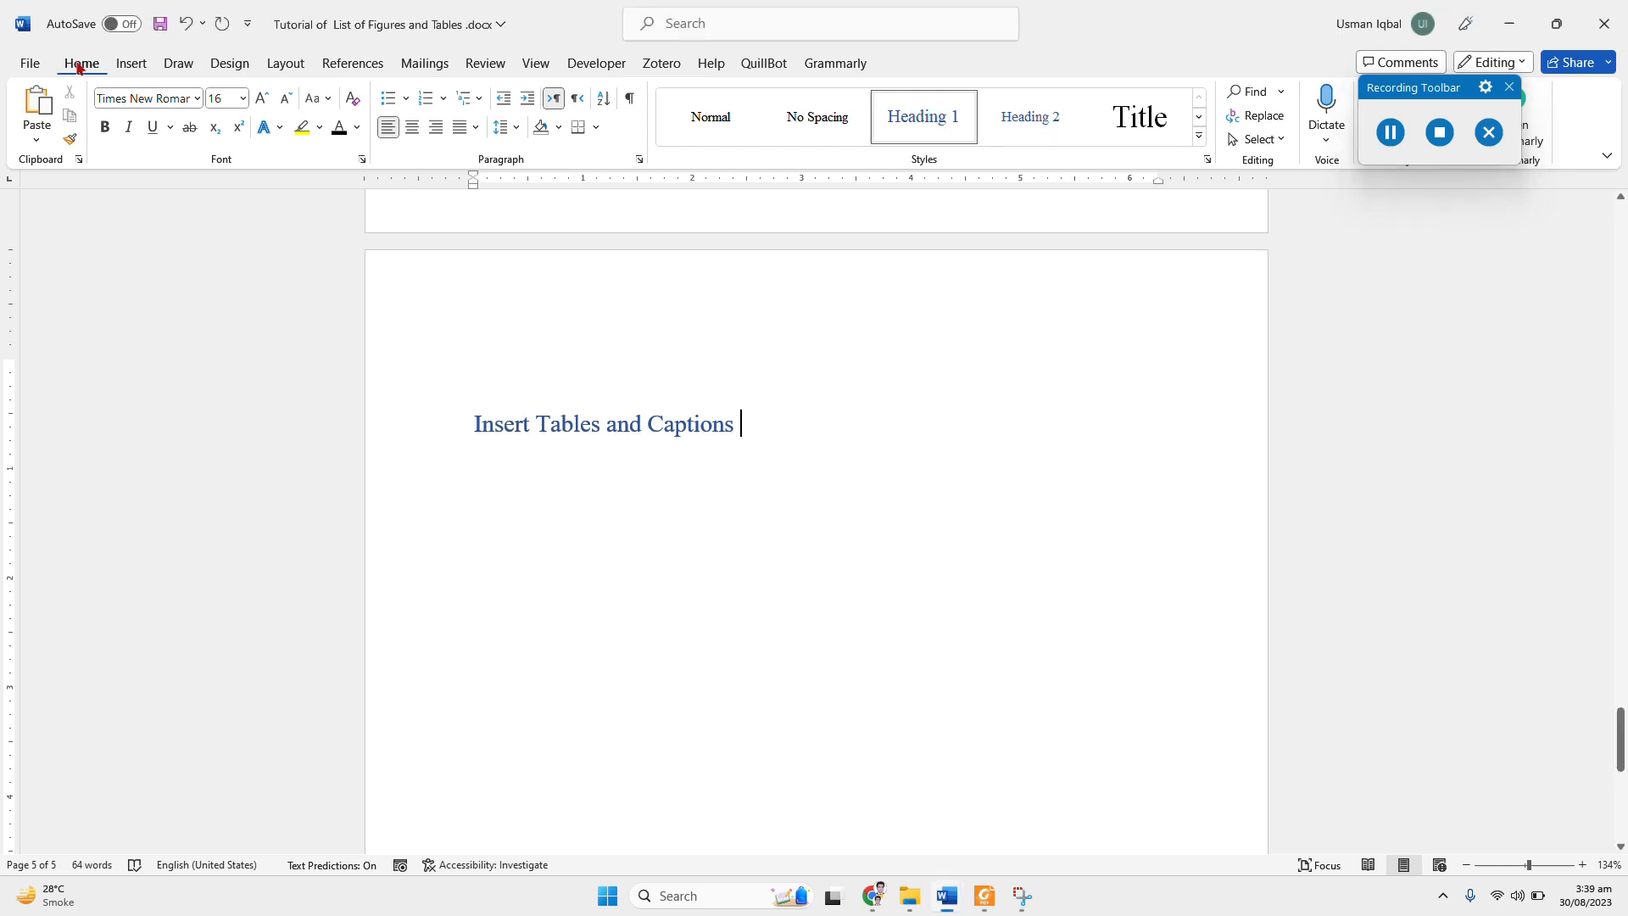
click(131, 66)
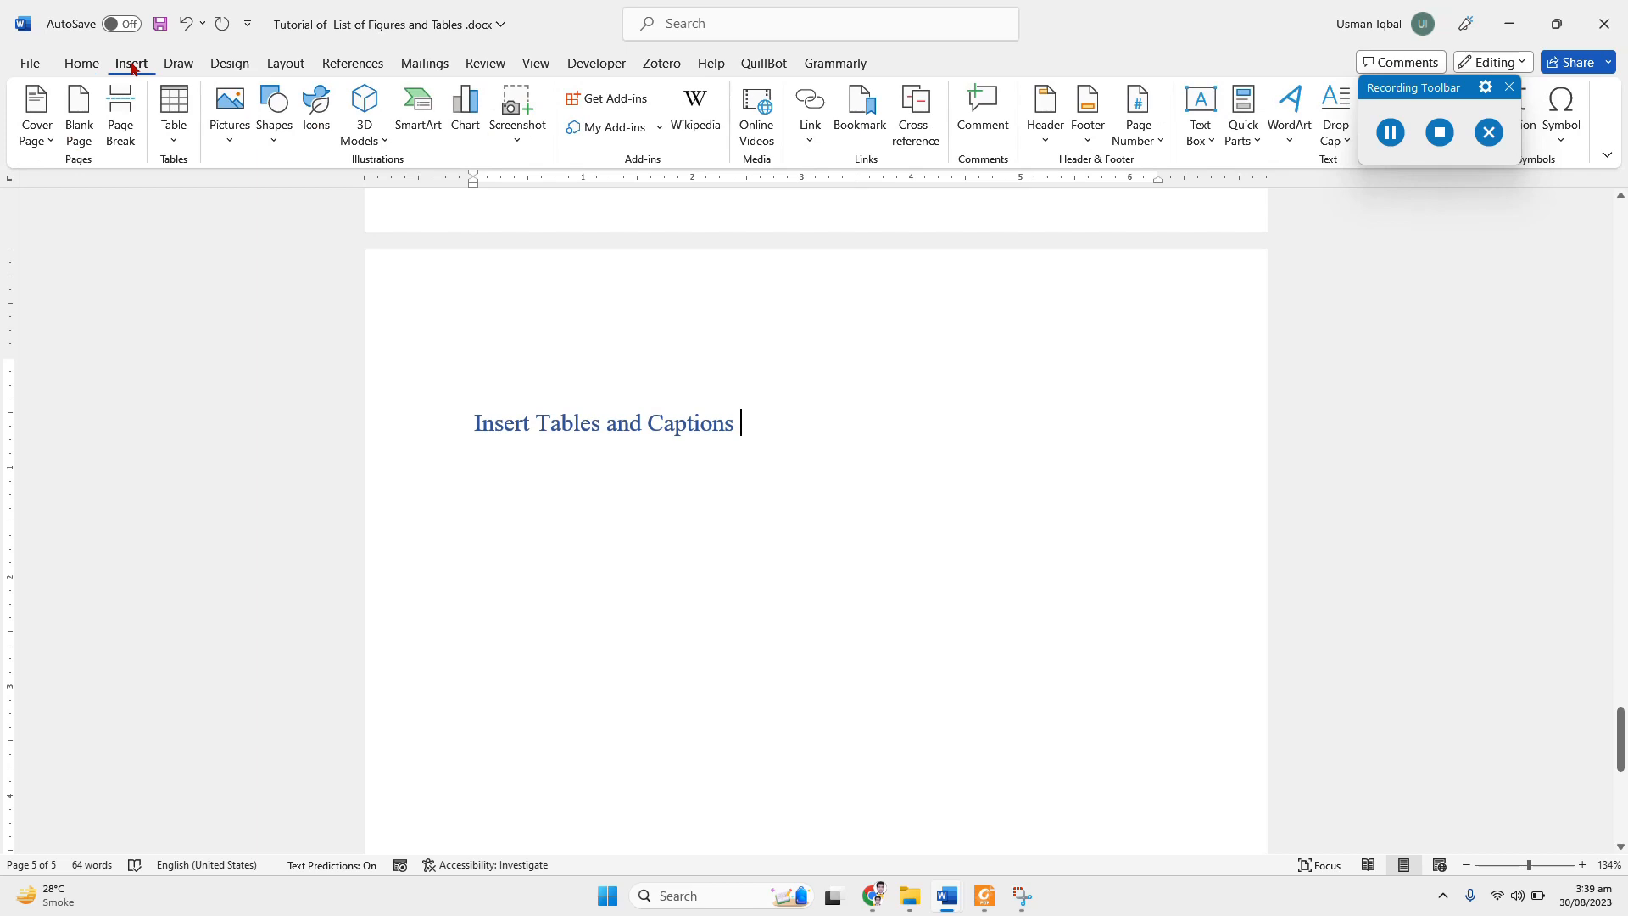
click(173, 125)
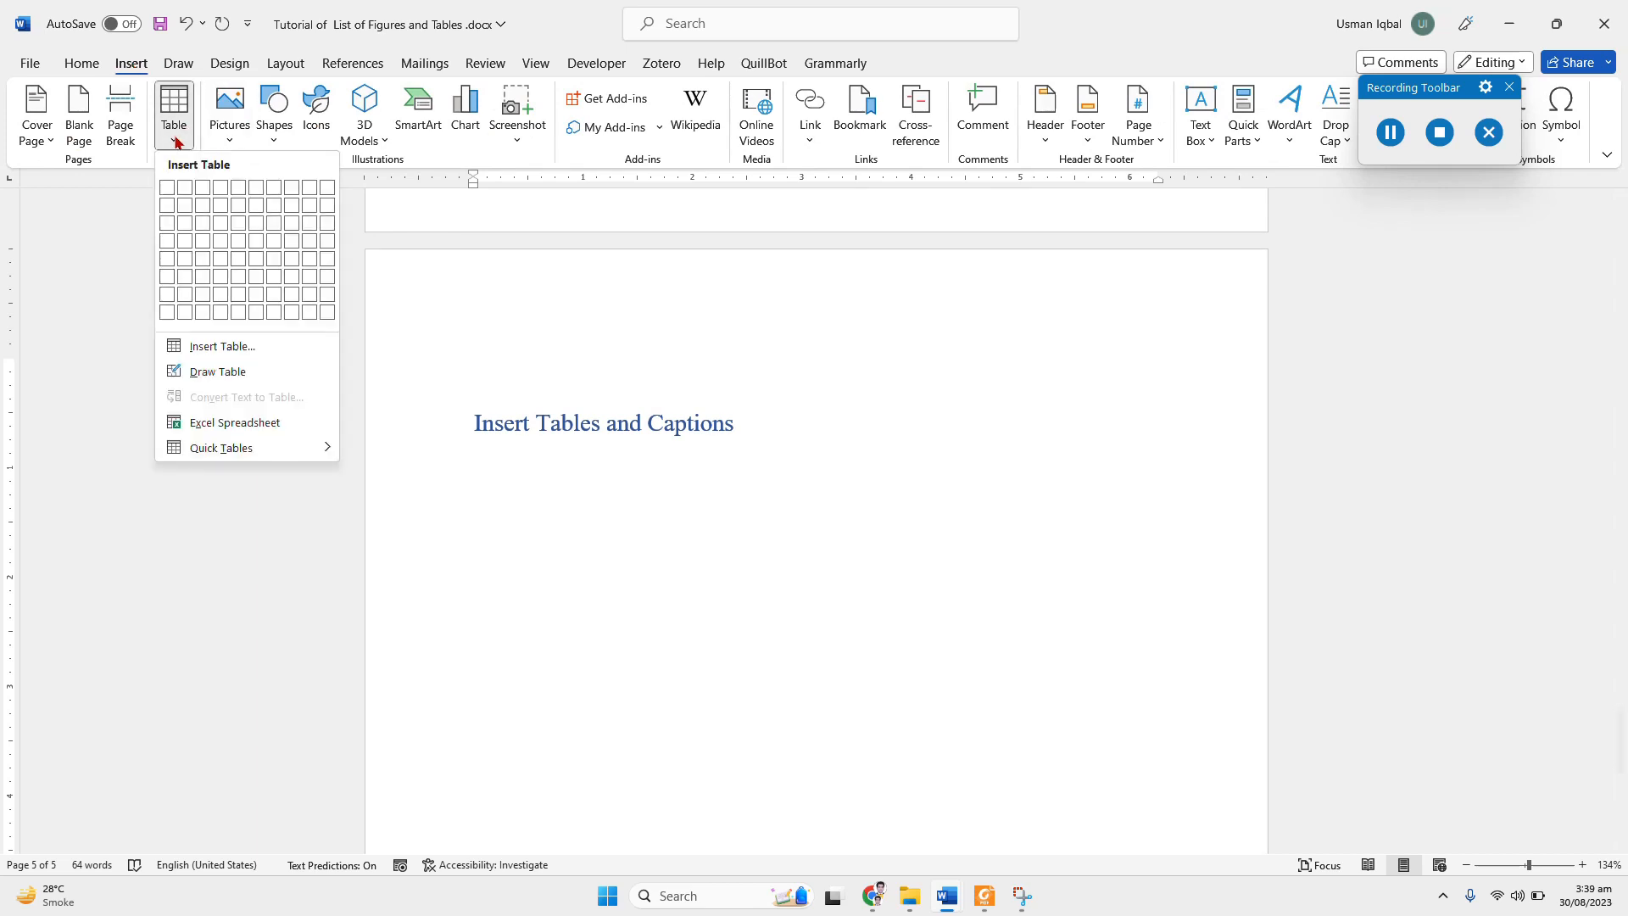
click(252, 249)
click(751, 431)
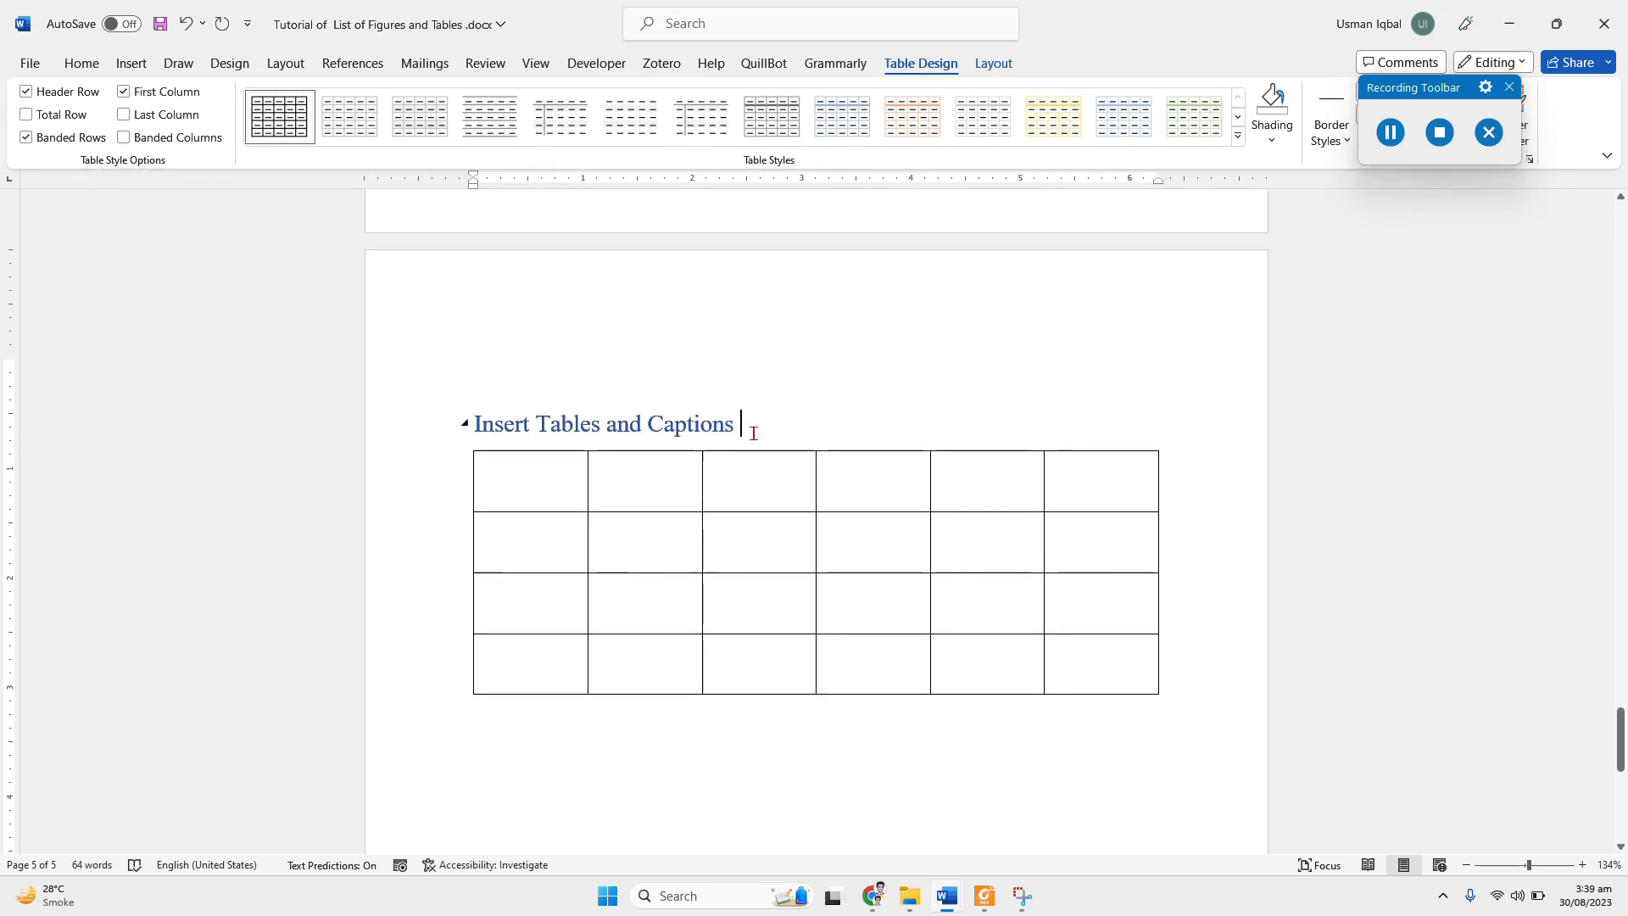
key(Return)
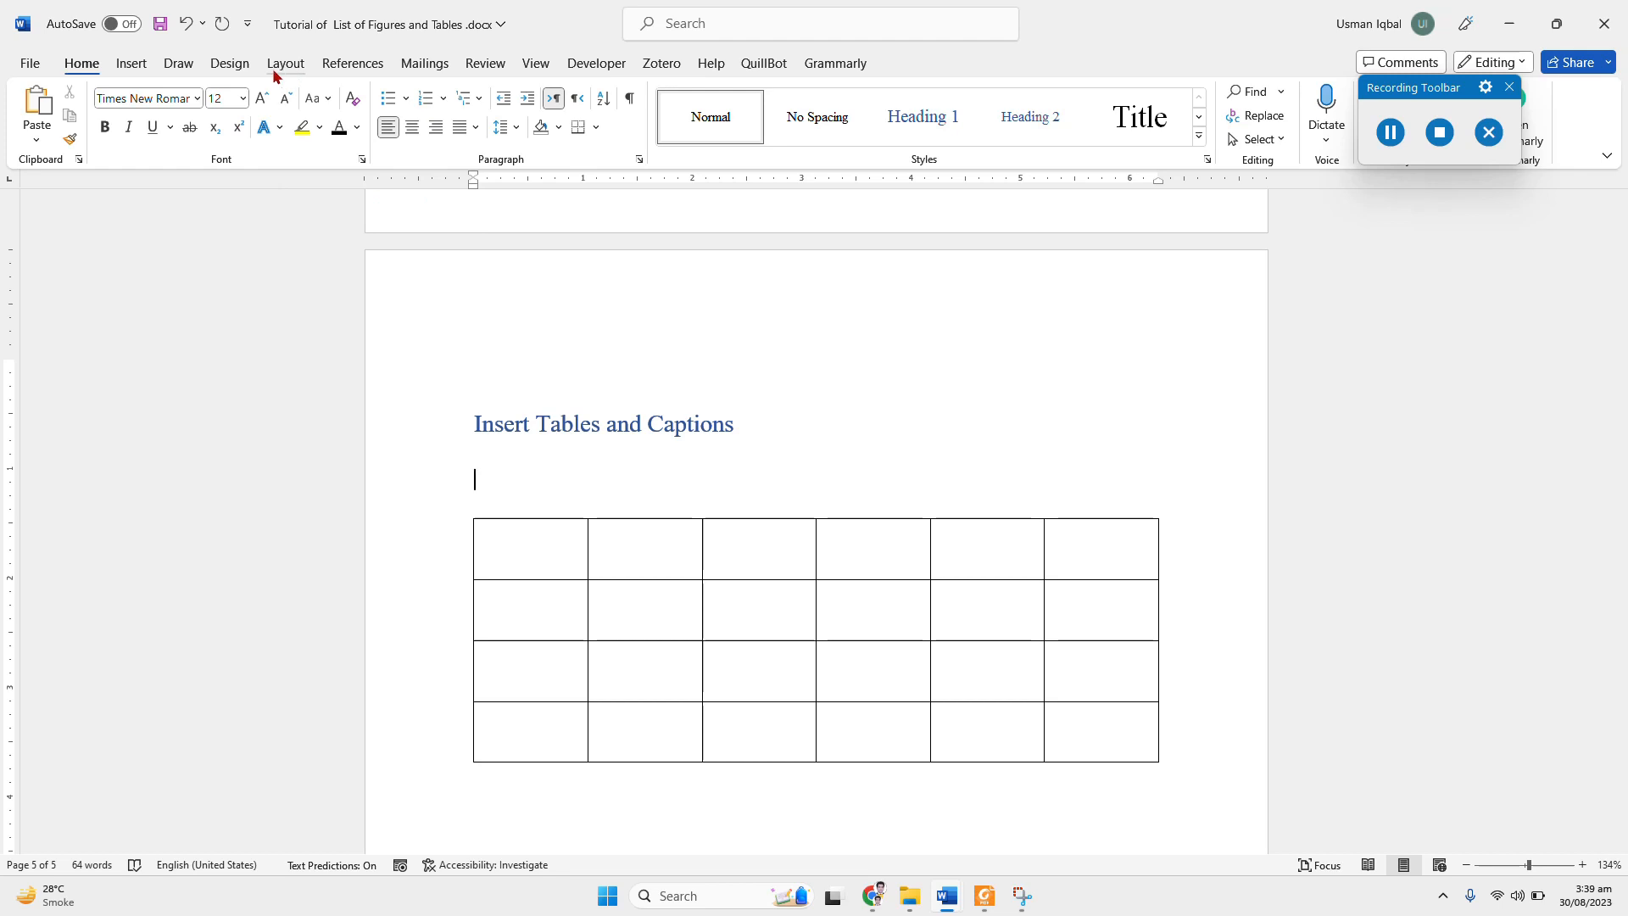
Step: Insert a caption with the Table label above the new table, reading "Table 1: Table for the report"
click(375, 66)
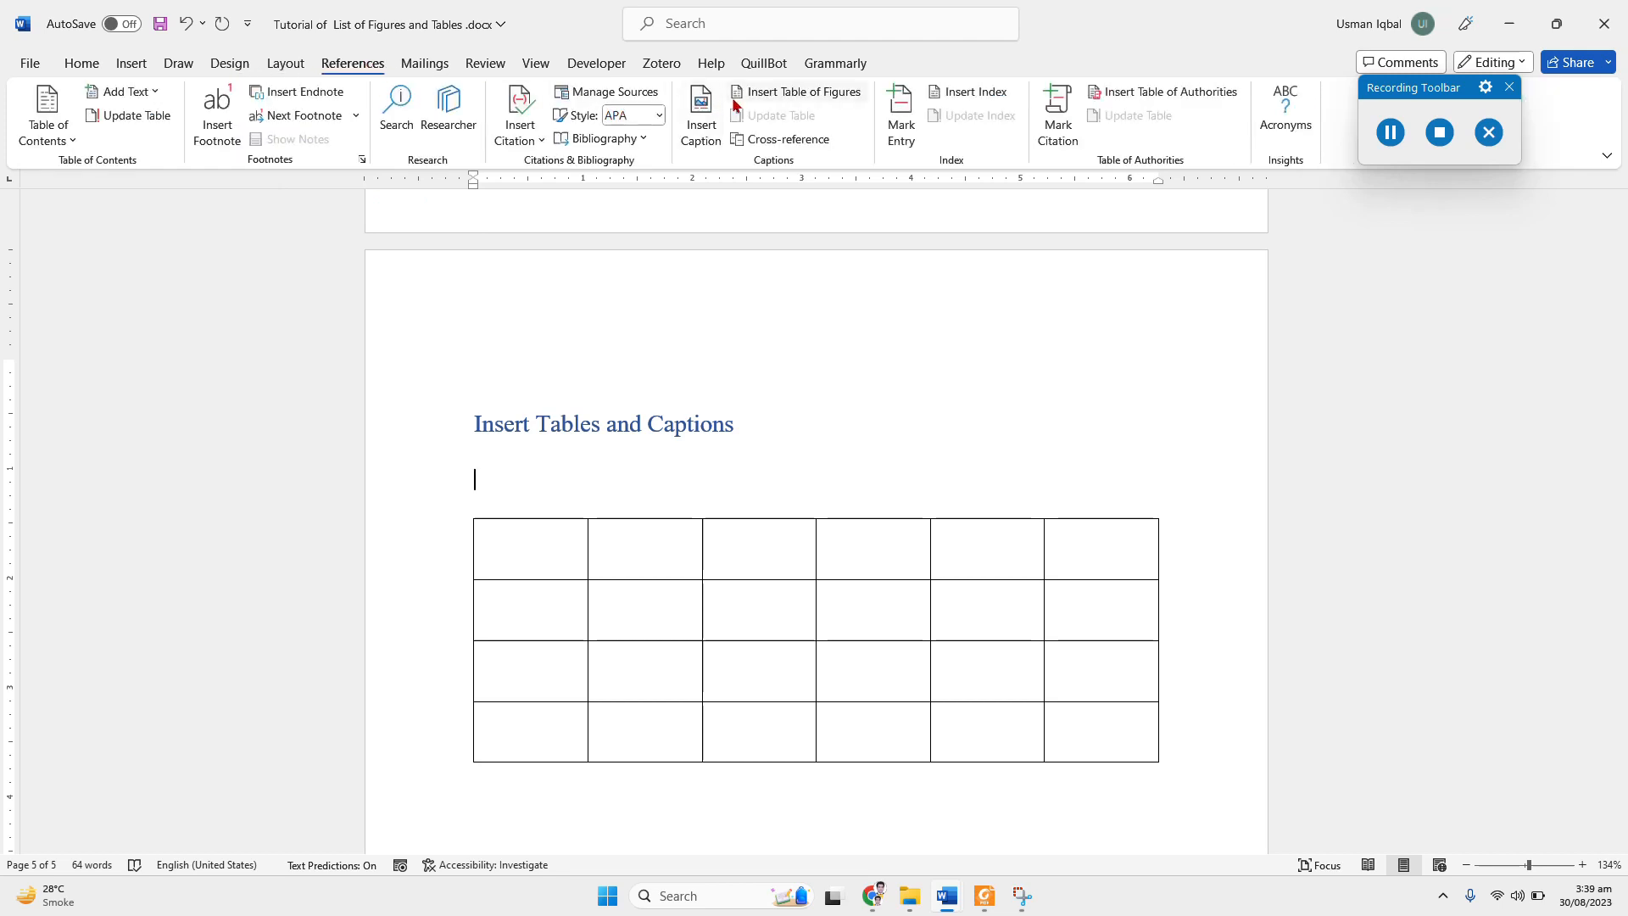
click(699, 119)
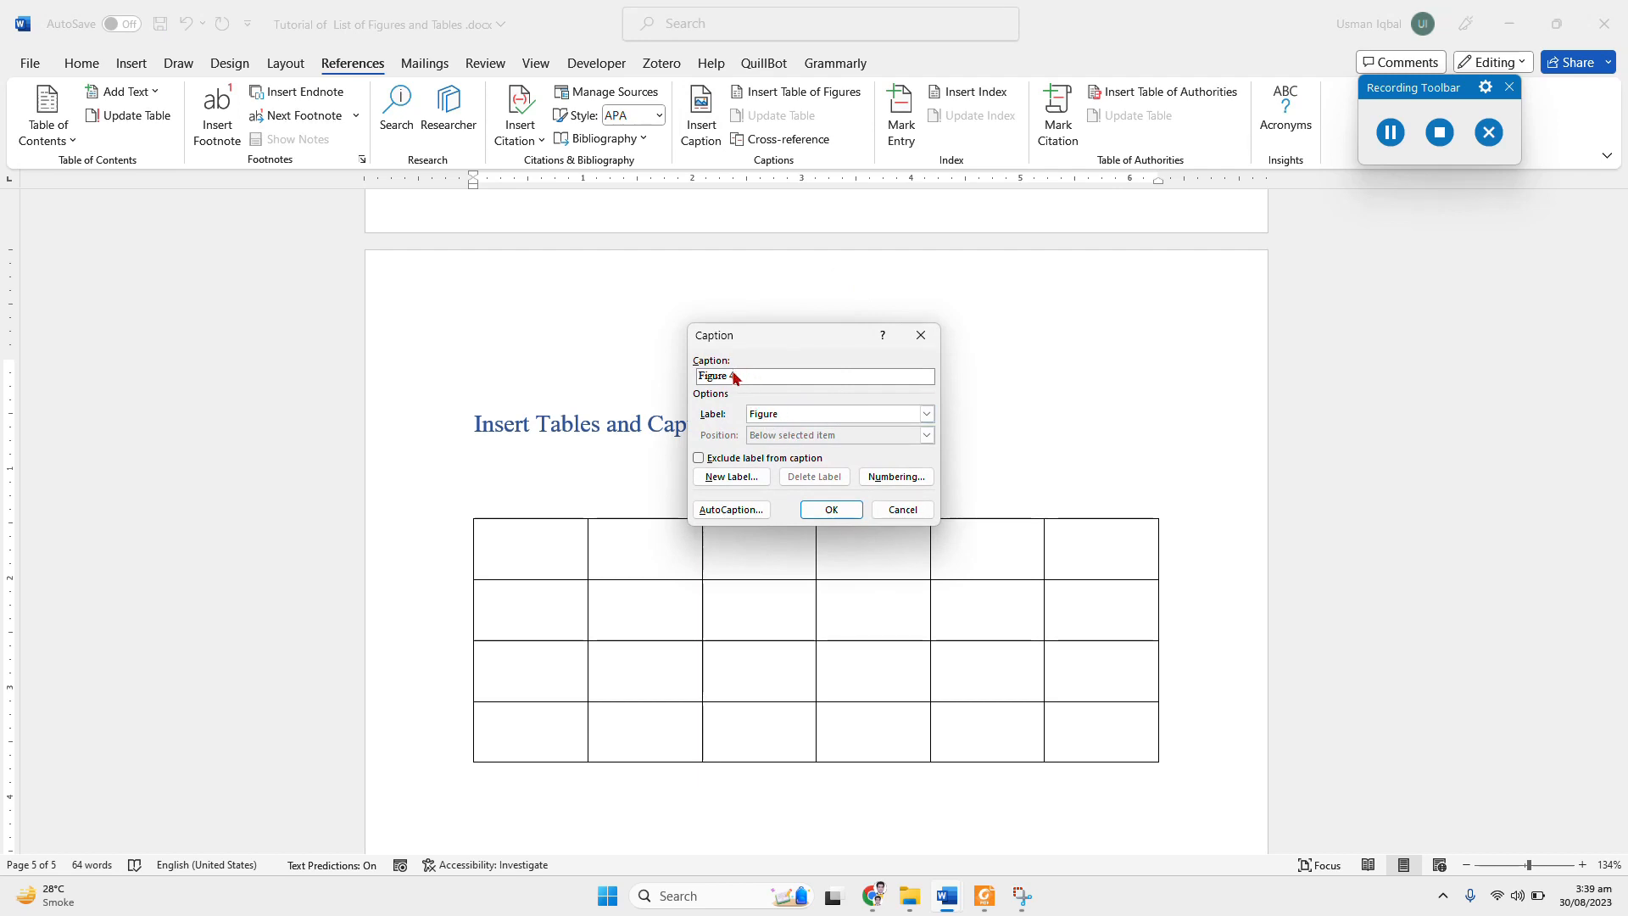
click(926, 414)
click(773, 462)
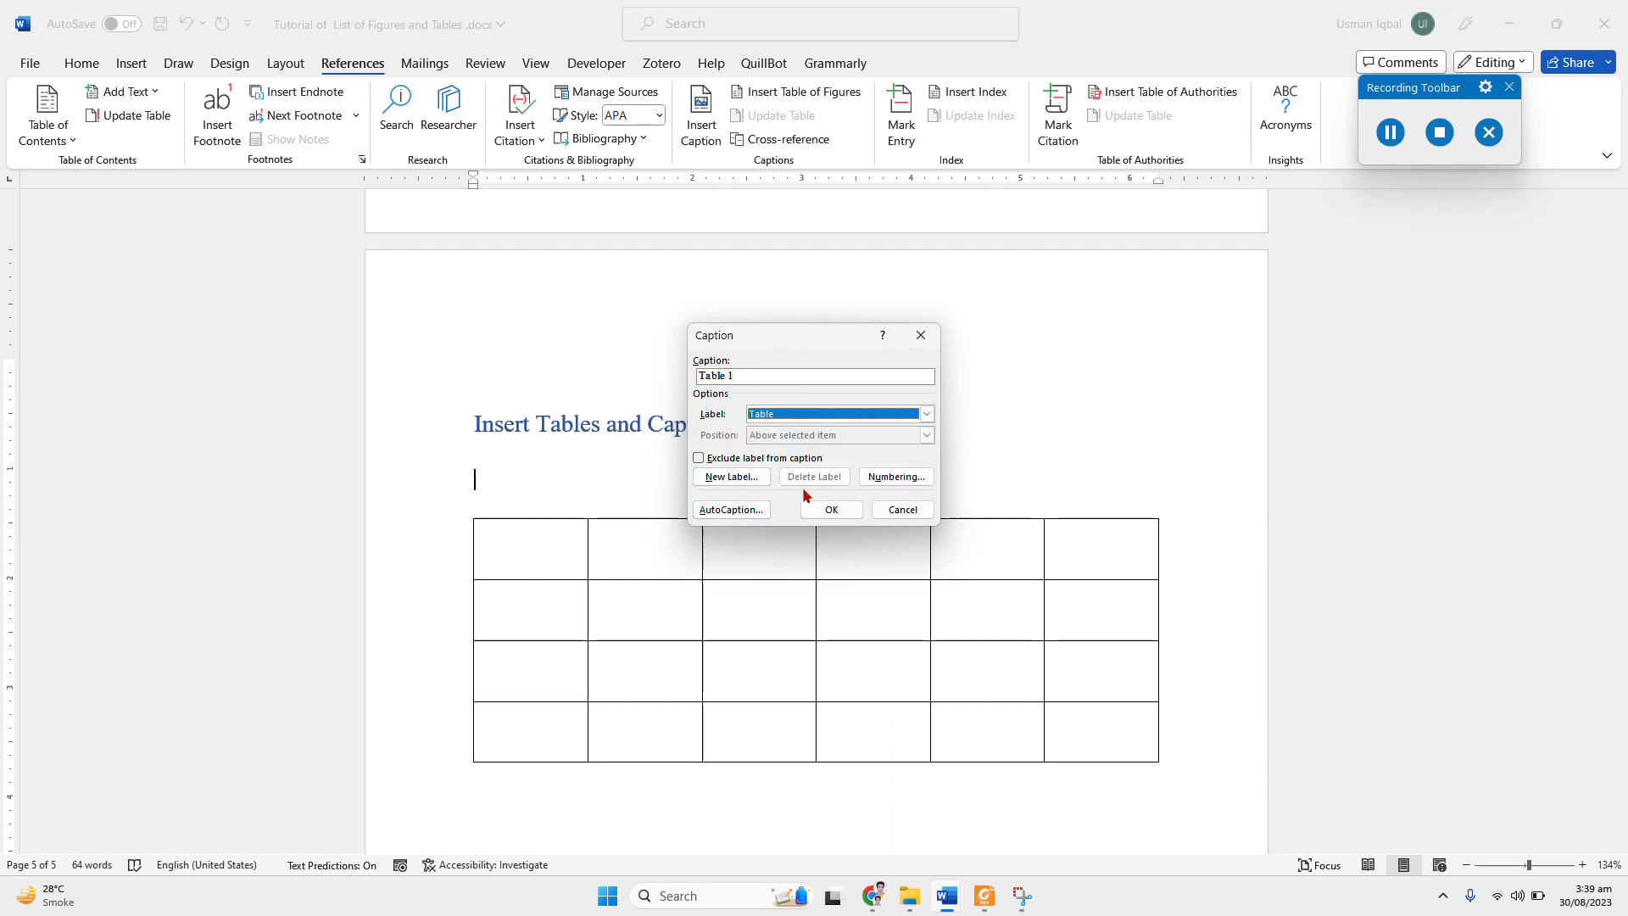
click(826, 509)
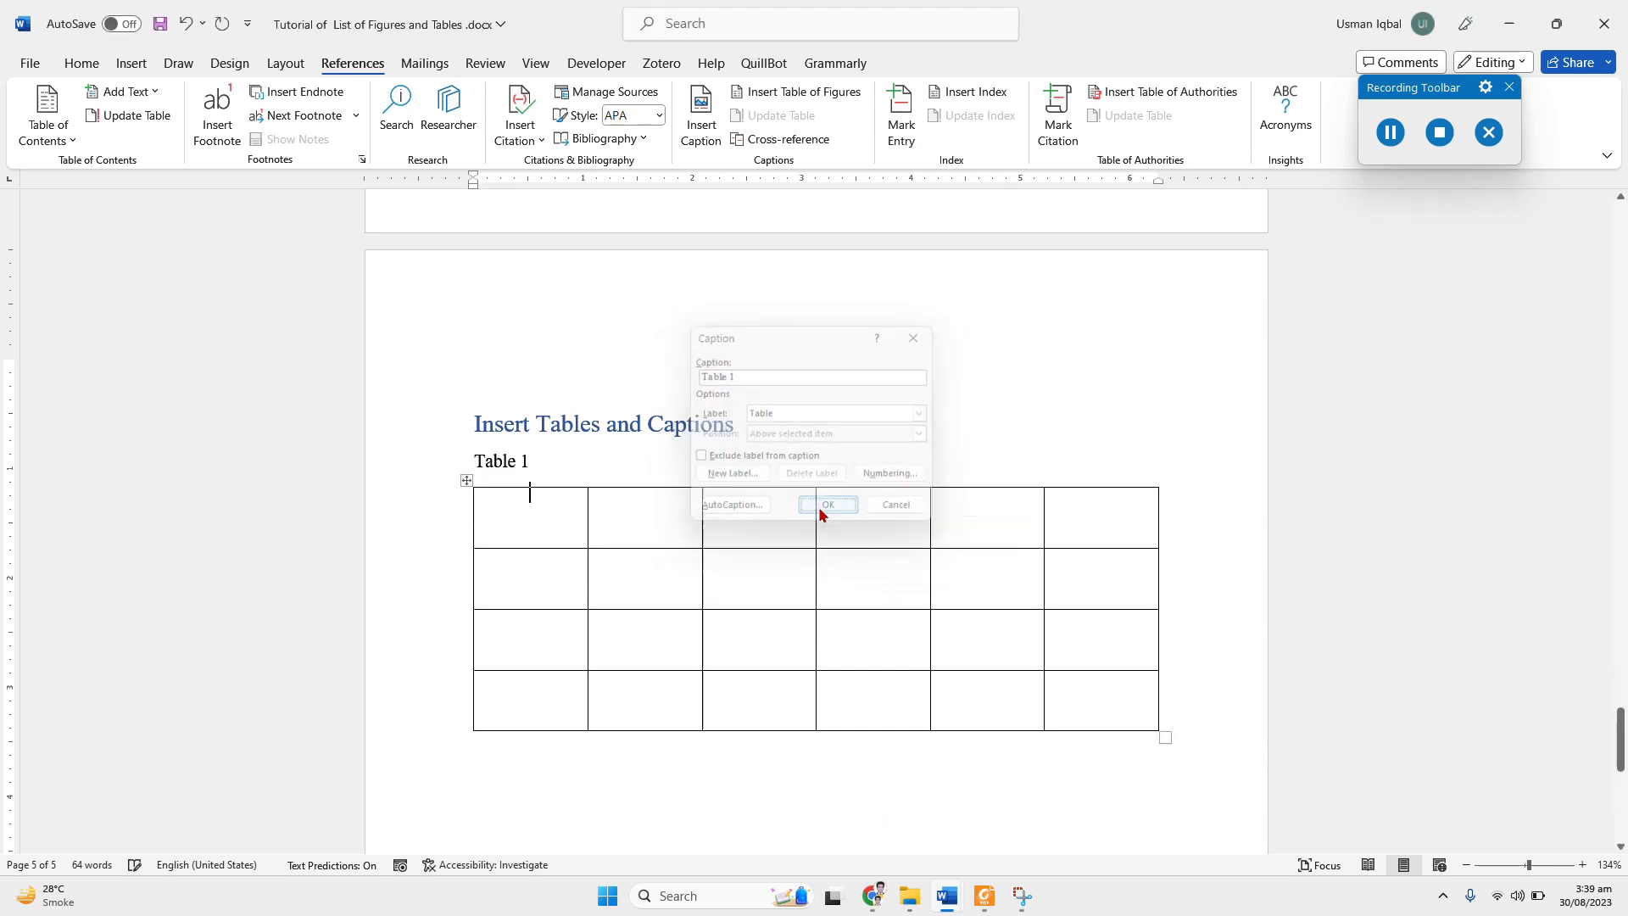
text(: )
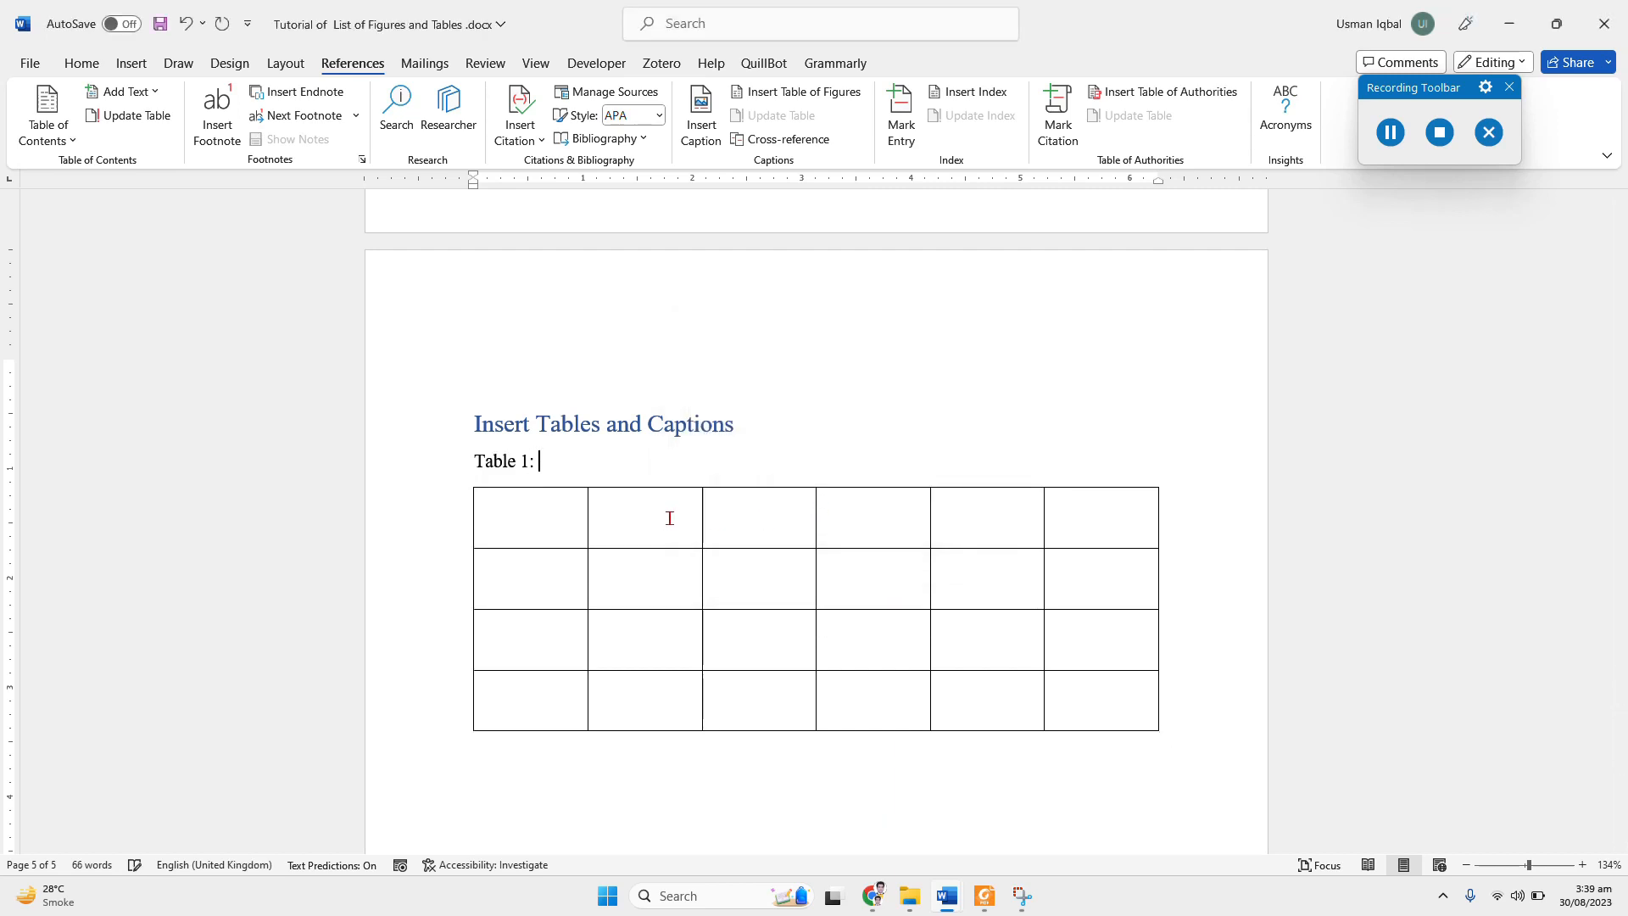
text(Table for the report)
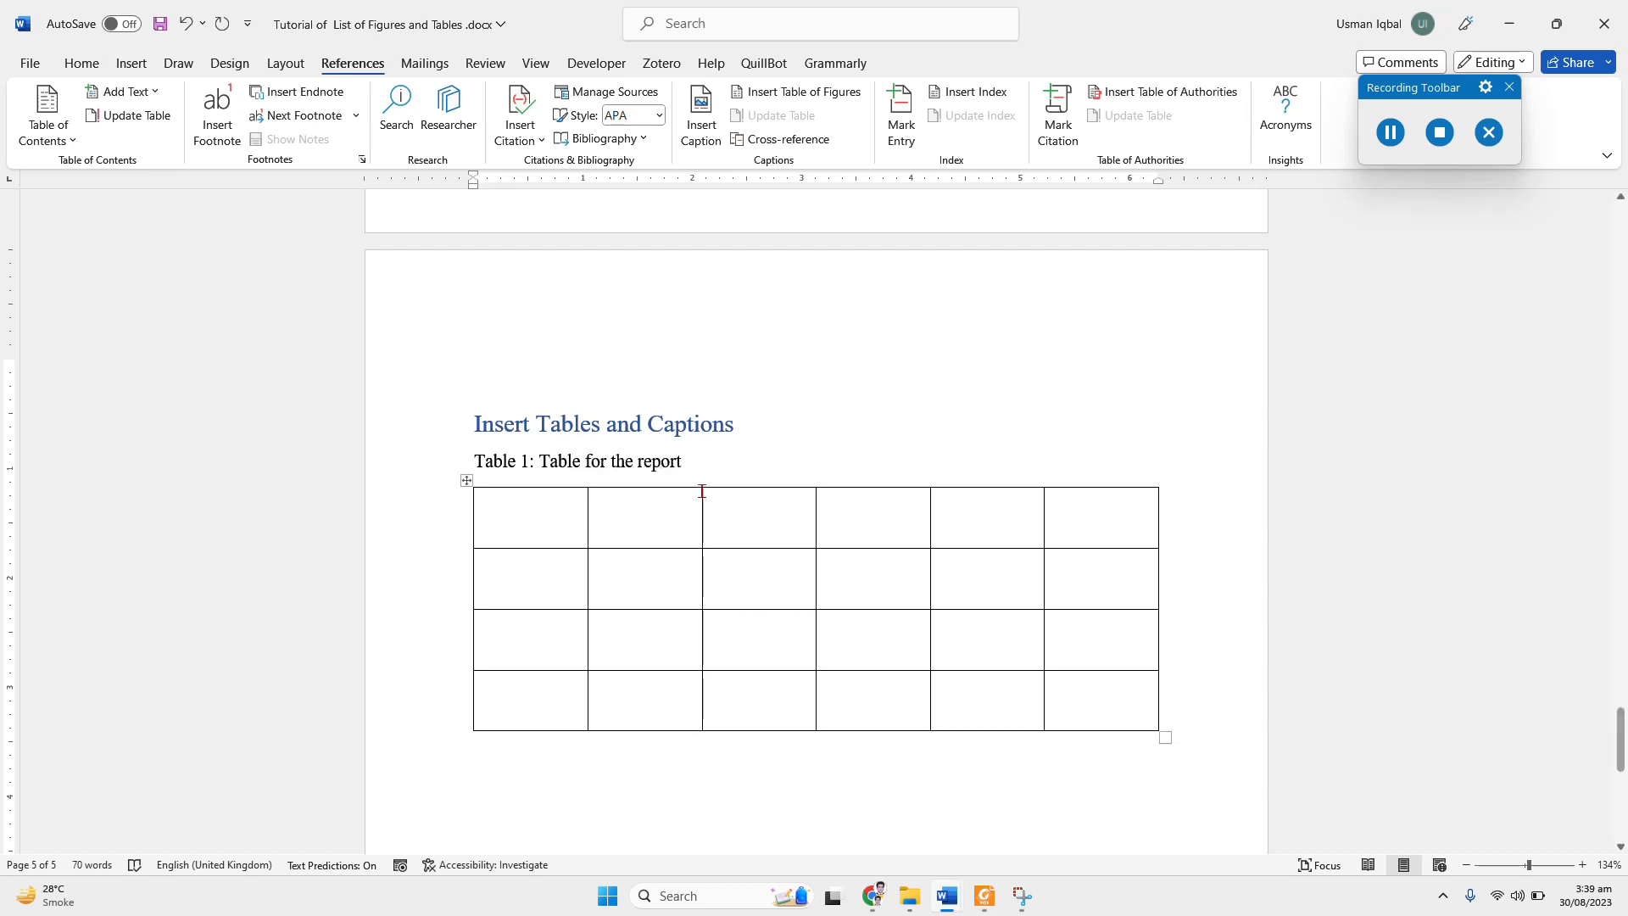
Step: Insert a 6x2 table below the first table, leaving a few empty lines between the two tables
scroll(757, 443, down, 3)
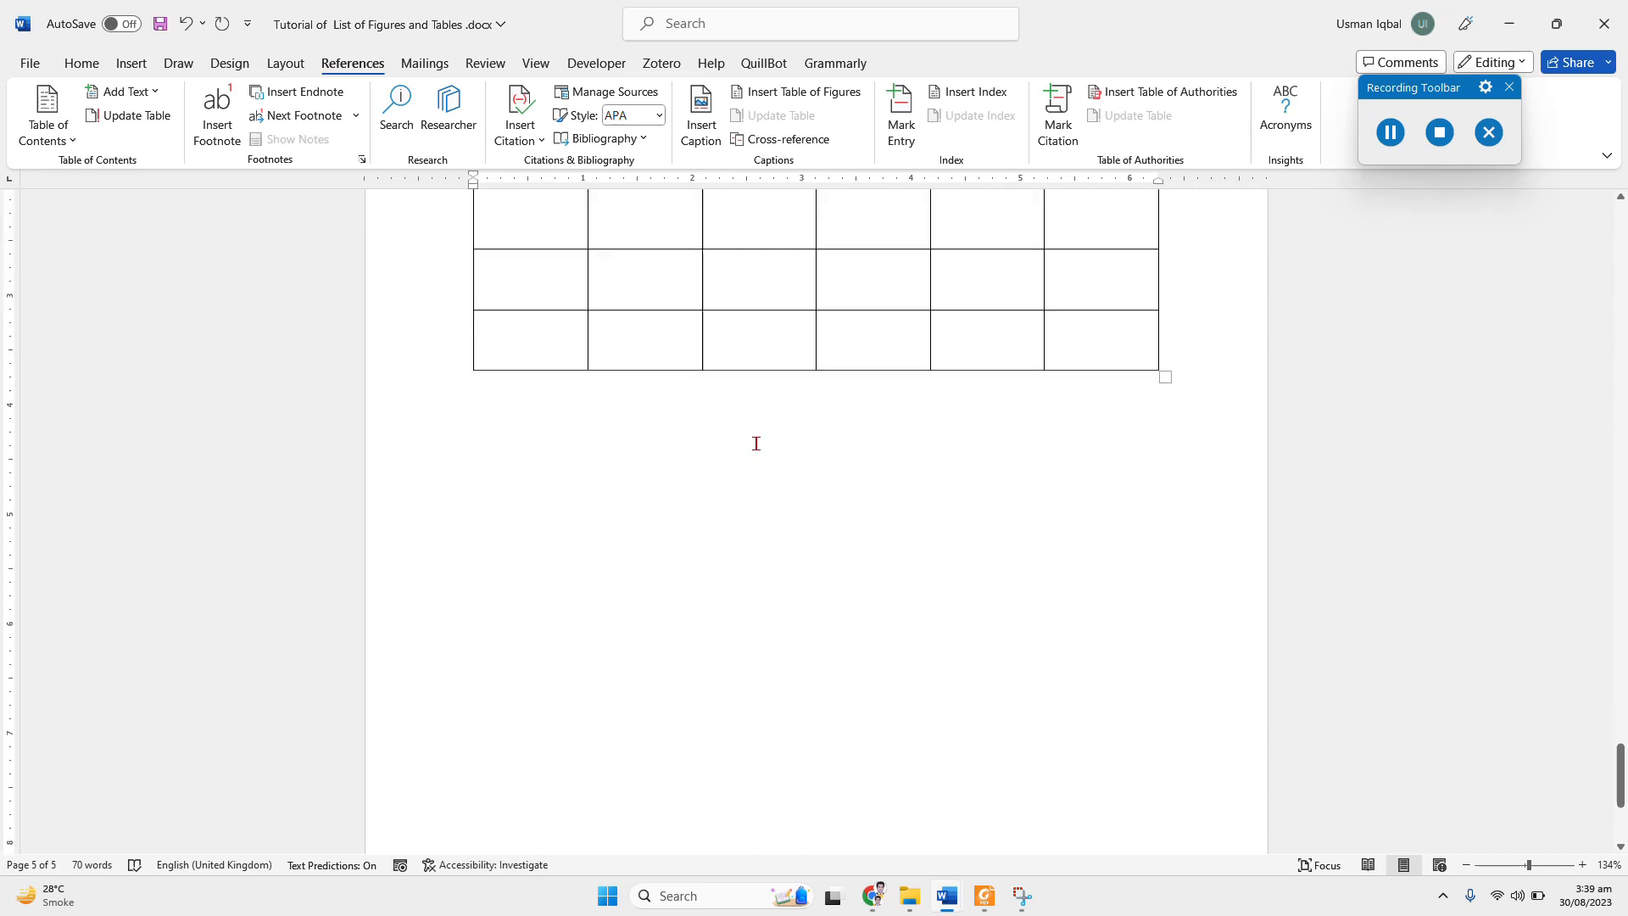
click(659, 433)
key(Return)
key(Return)
key(Return)
key(Return)
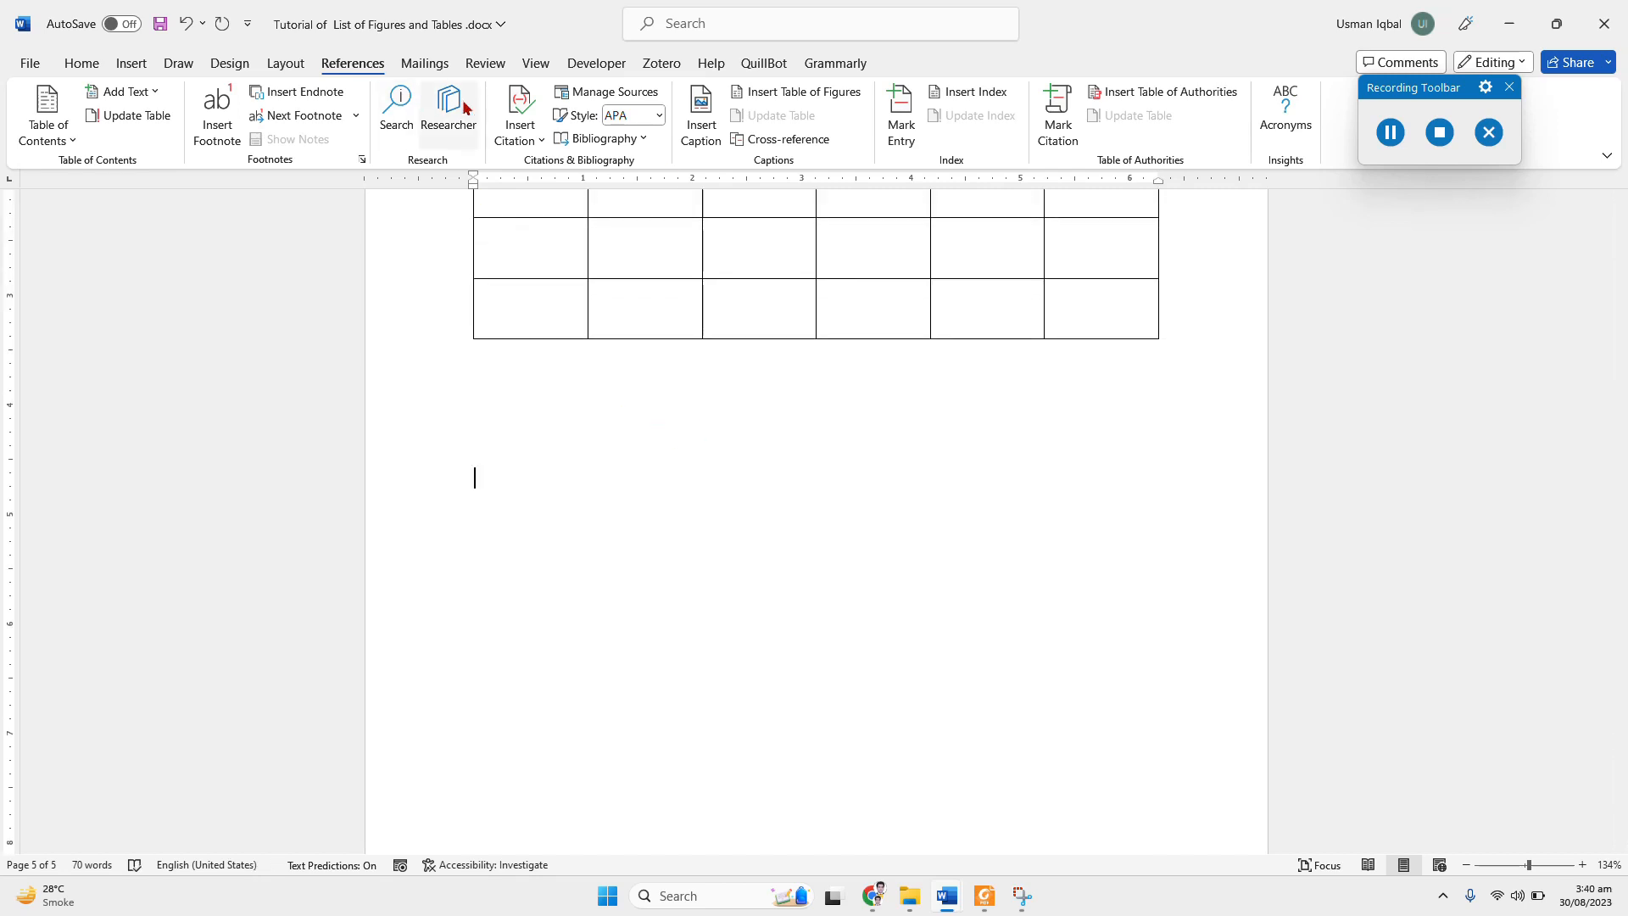
click(129, 65)
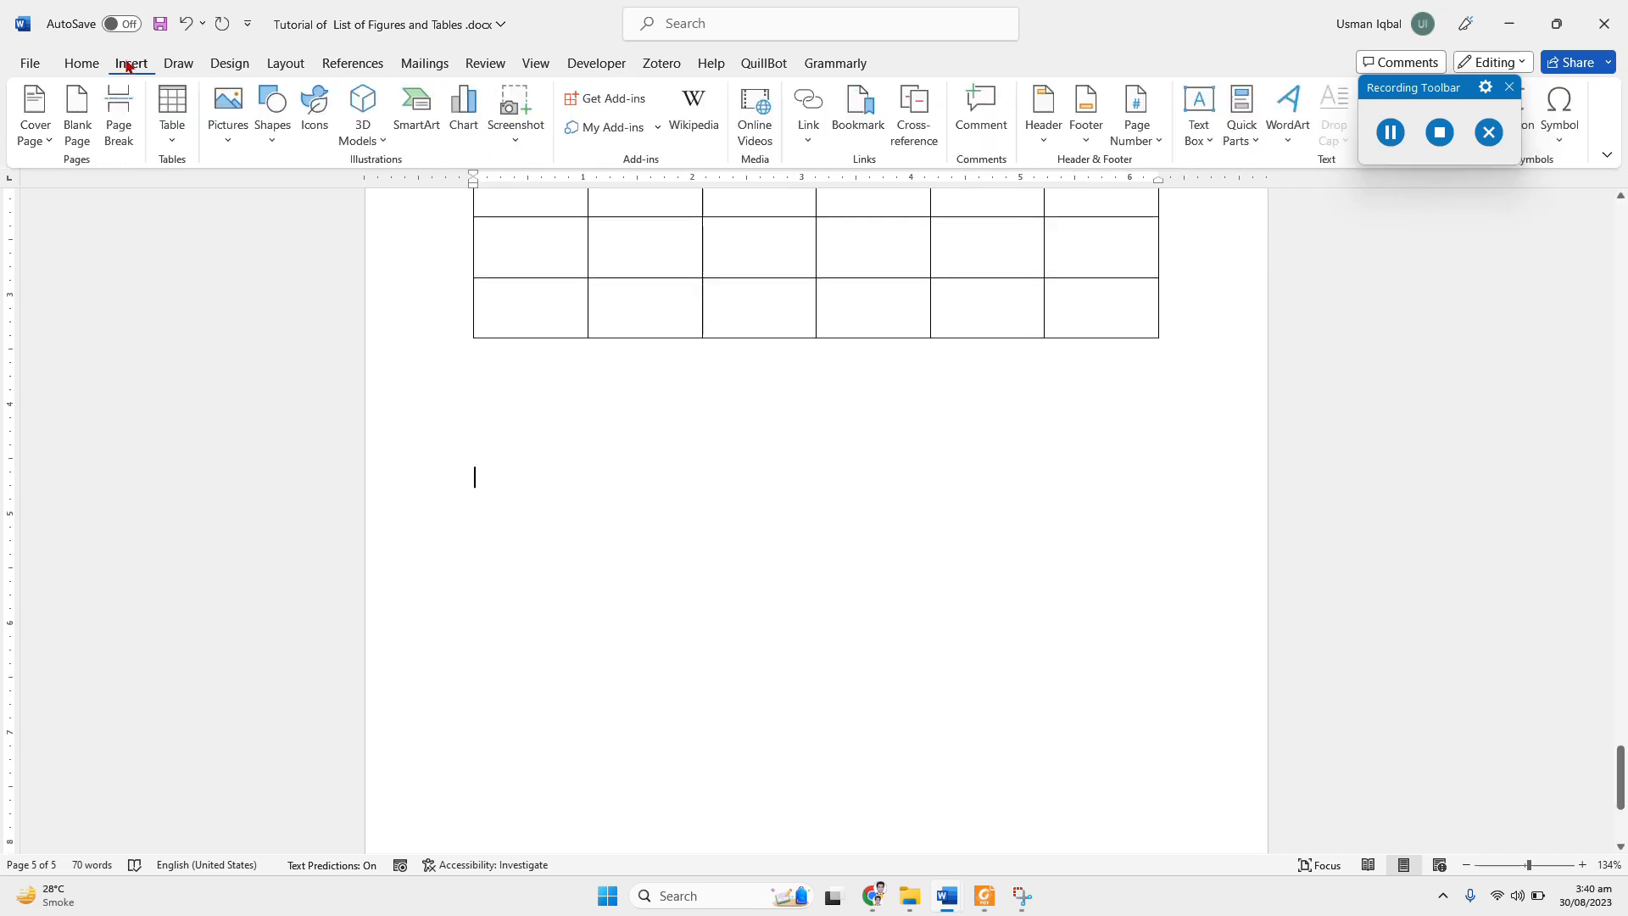
click(175, 136)
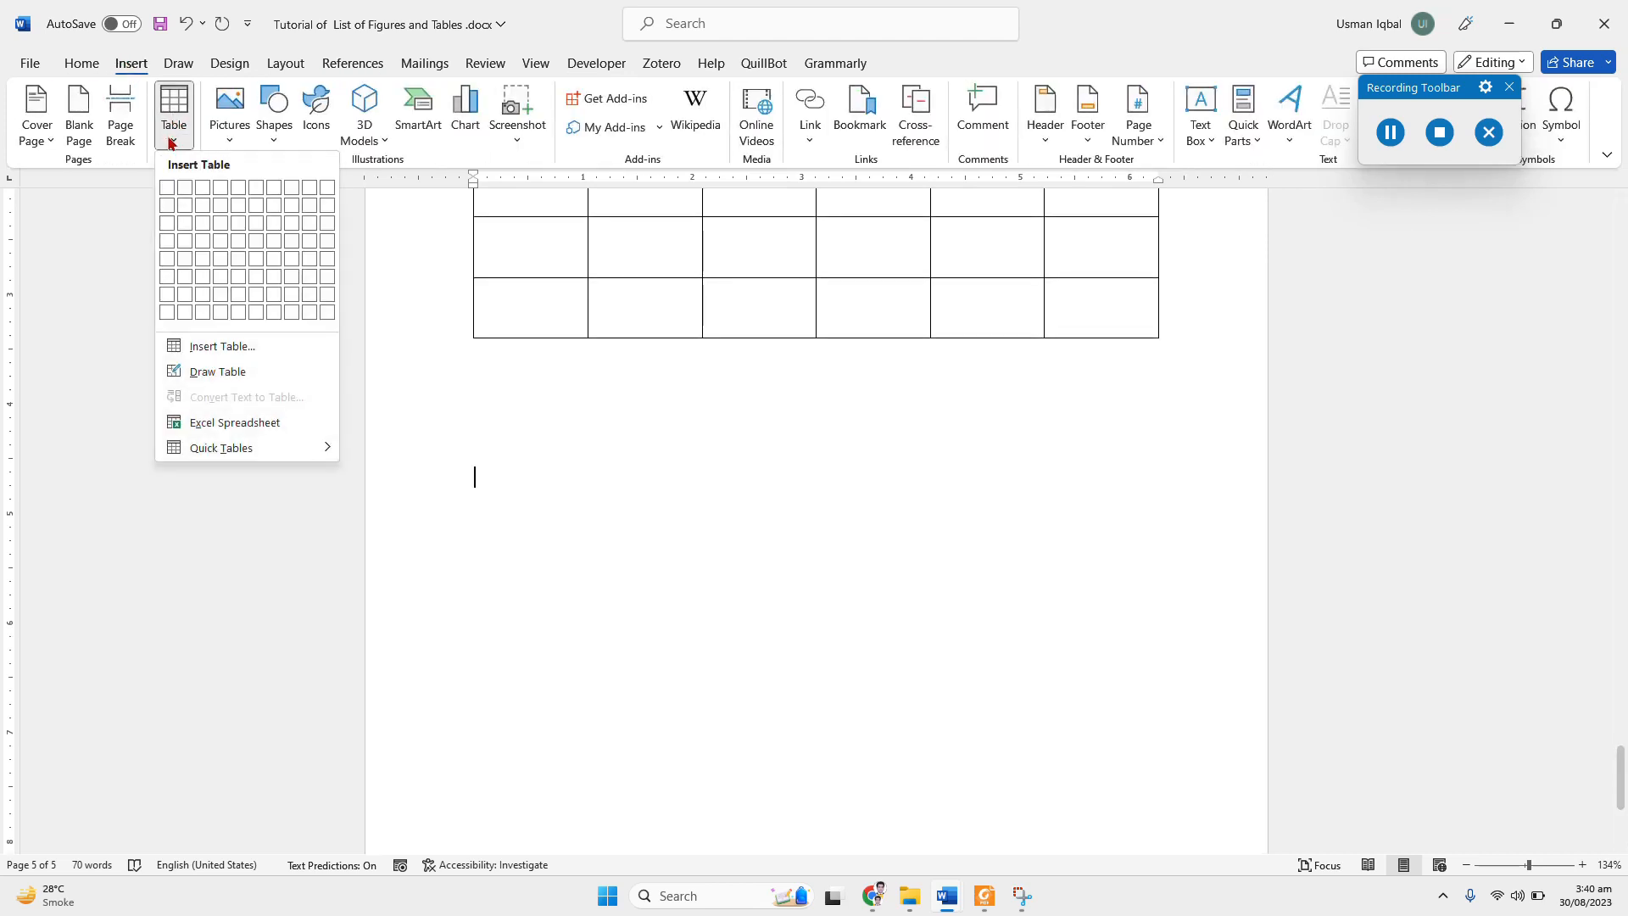
click(258, 206)
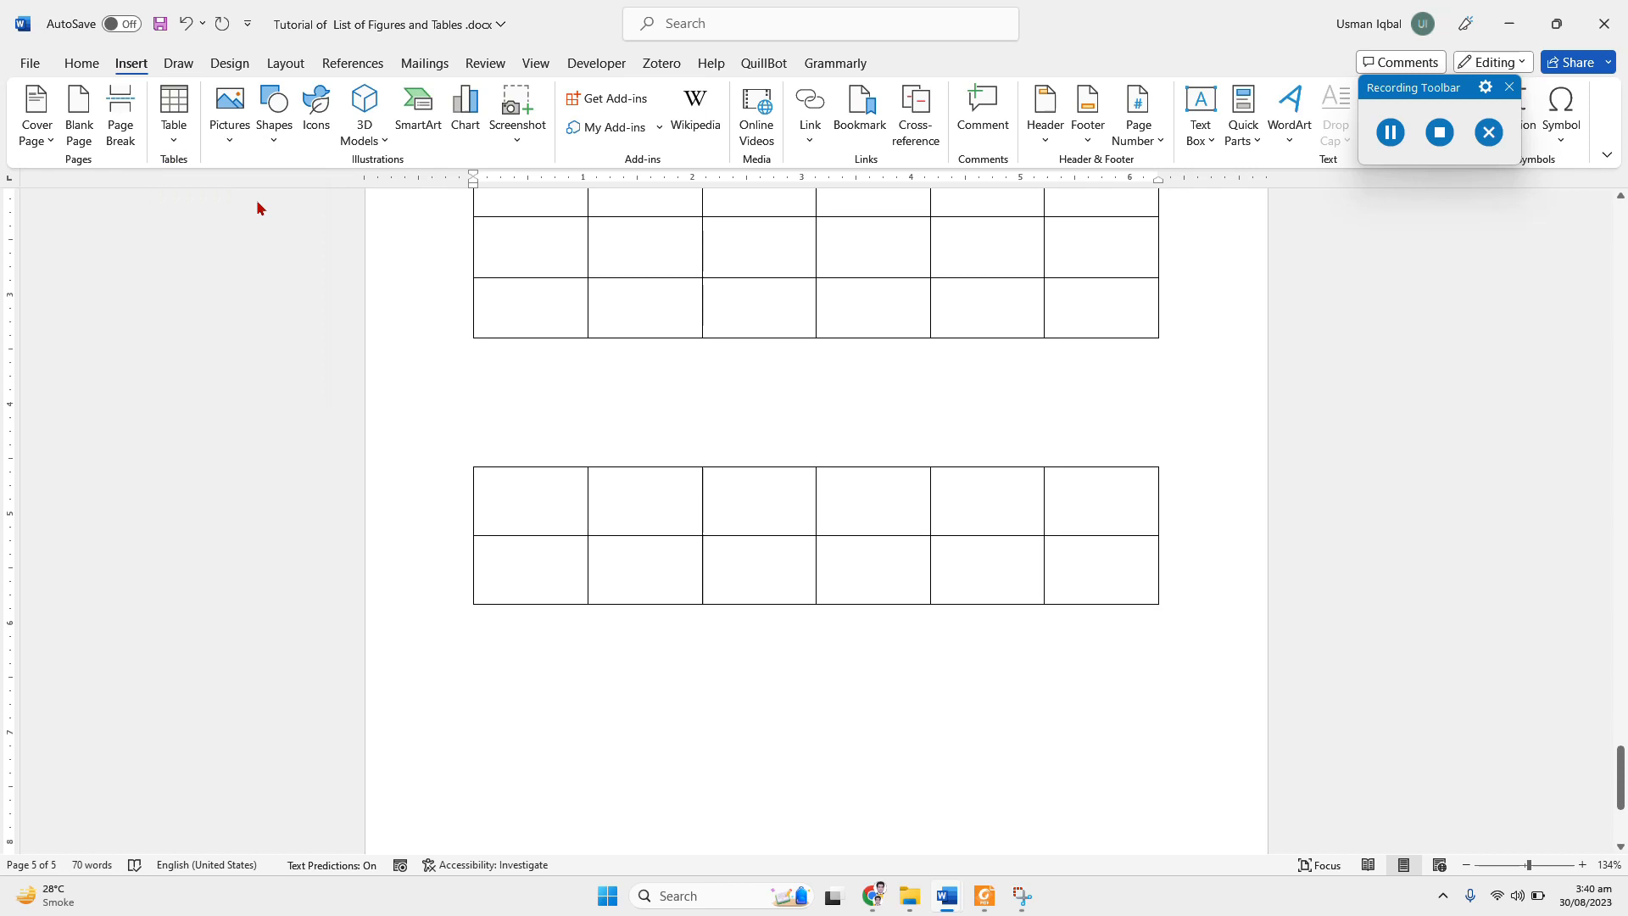
Step: Write the plain-text caption "Table 2: Table 2 of the report." on the empty line above the second table
click(527, 433)
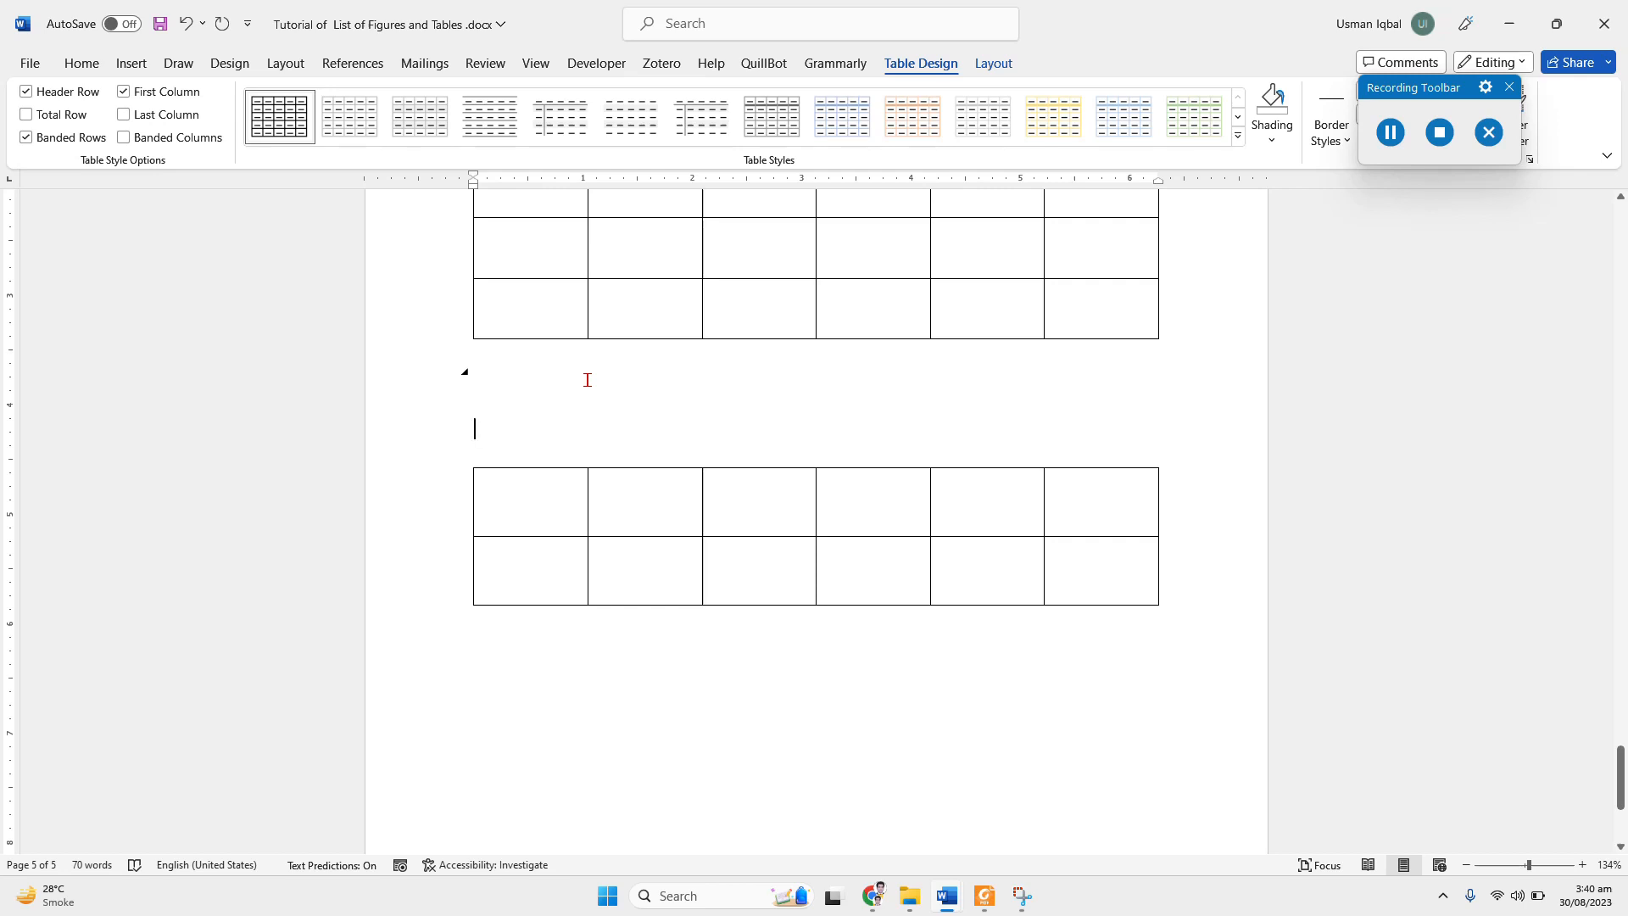
text(Table)
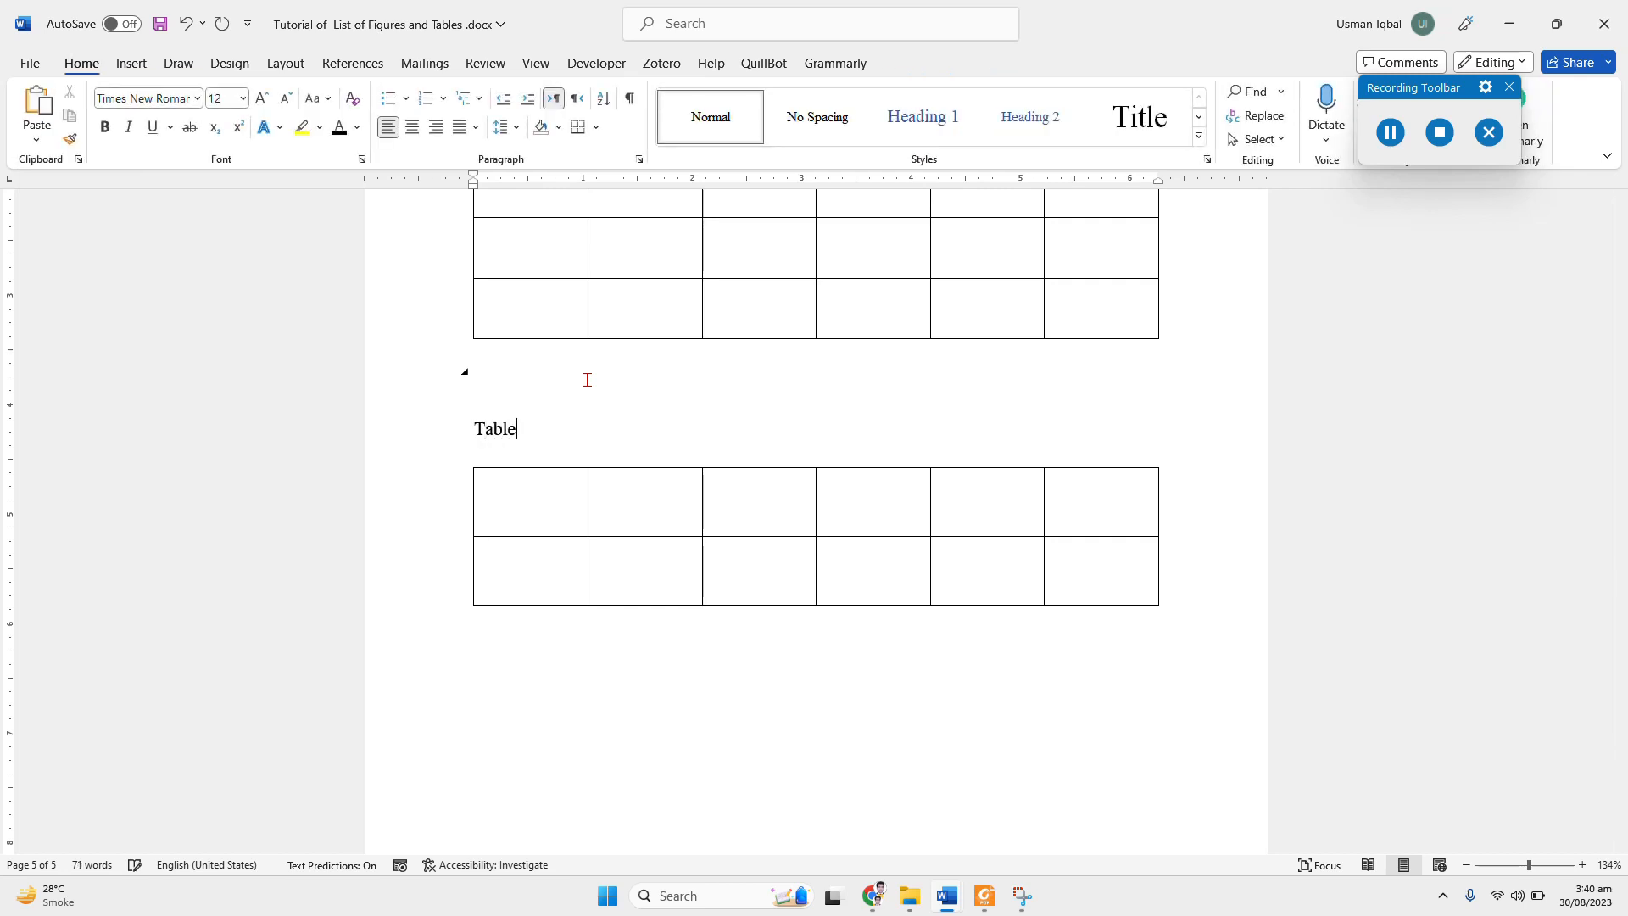
text( 2: Table 2 of the repo)
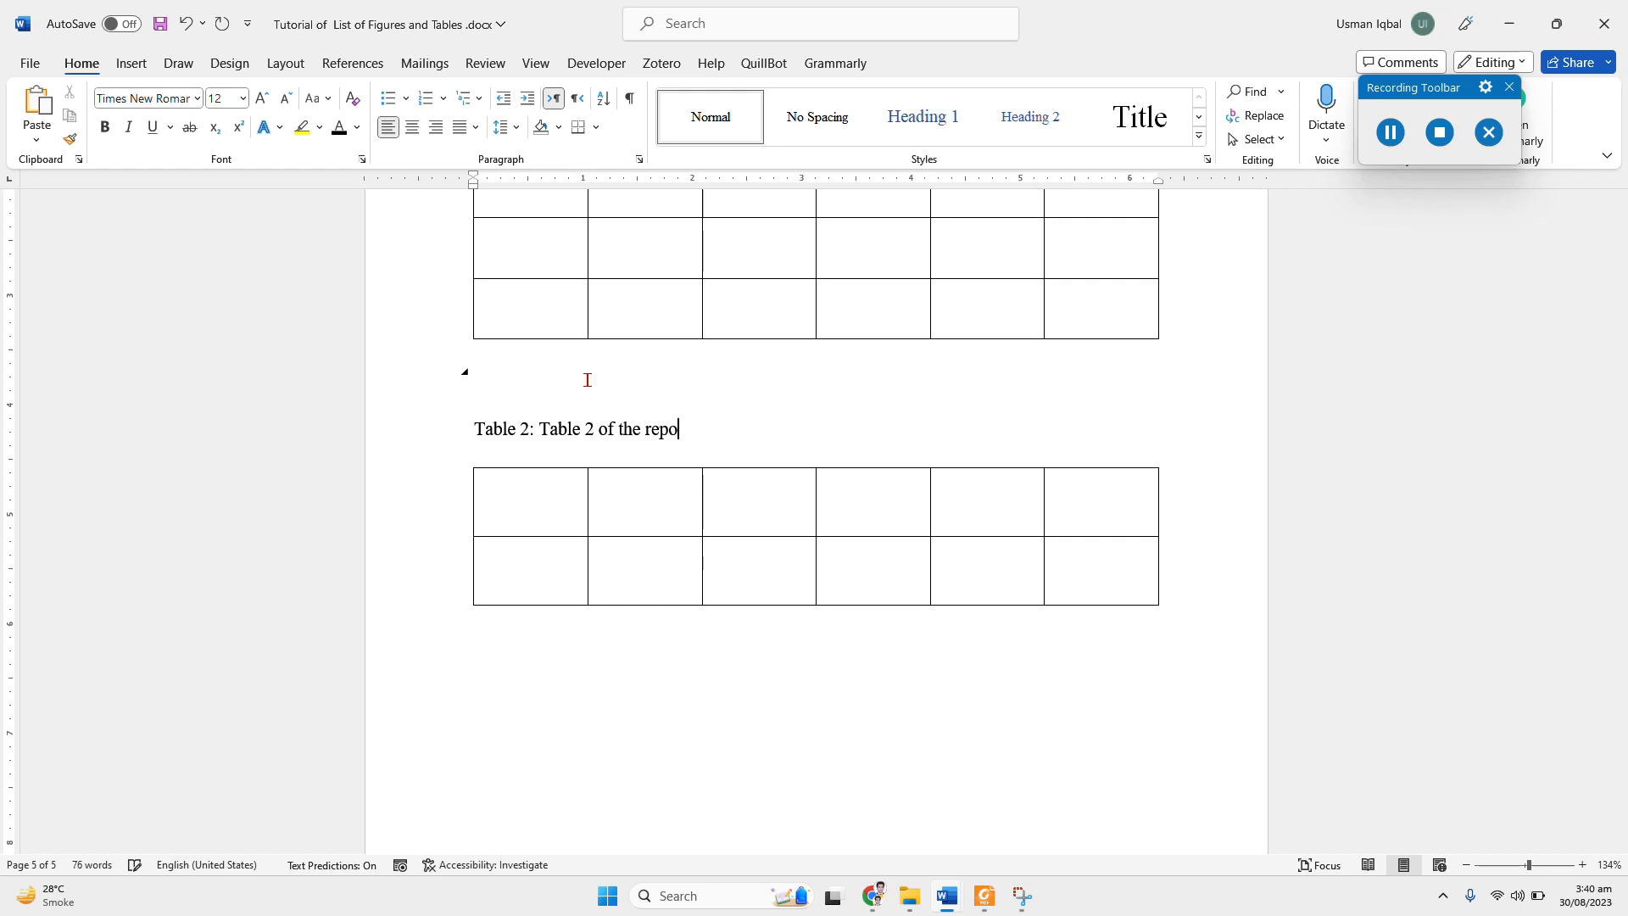
text(rt.)
scroll(636, 492, up, 5)
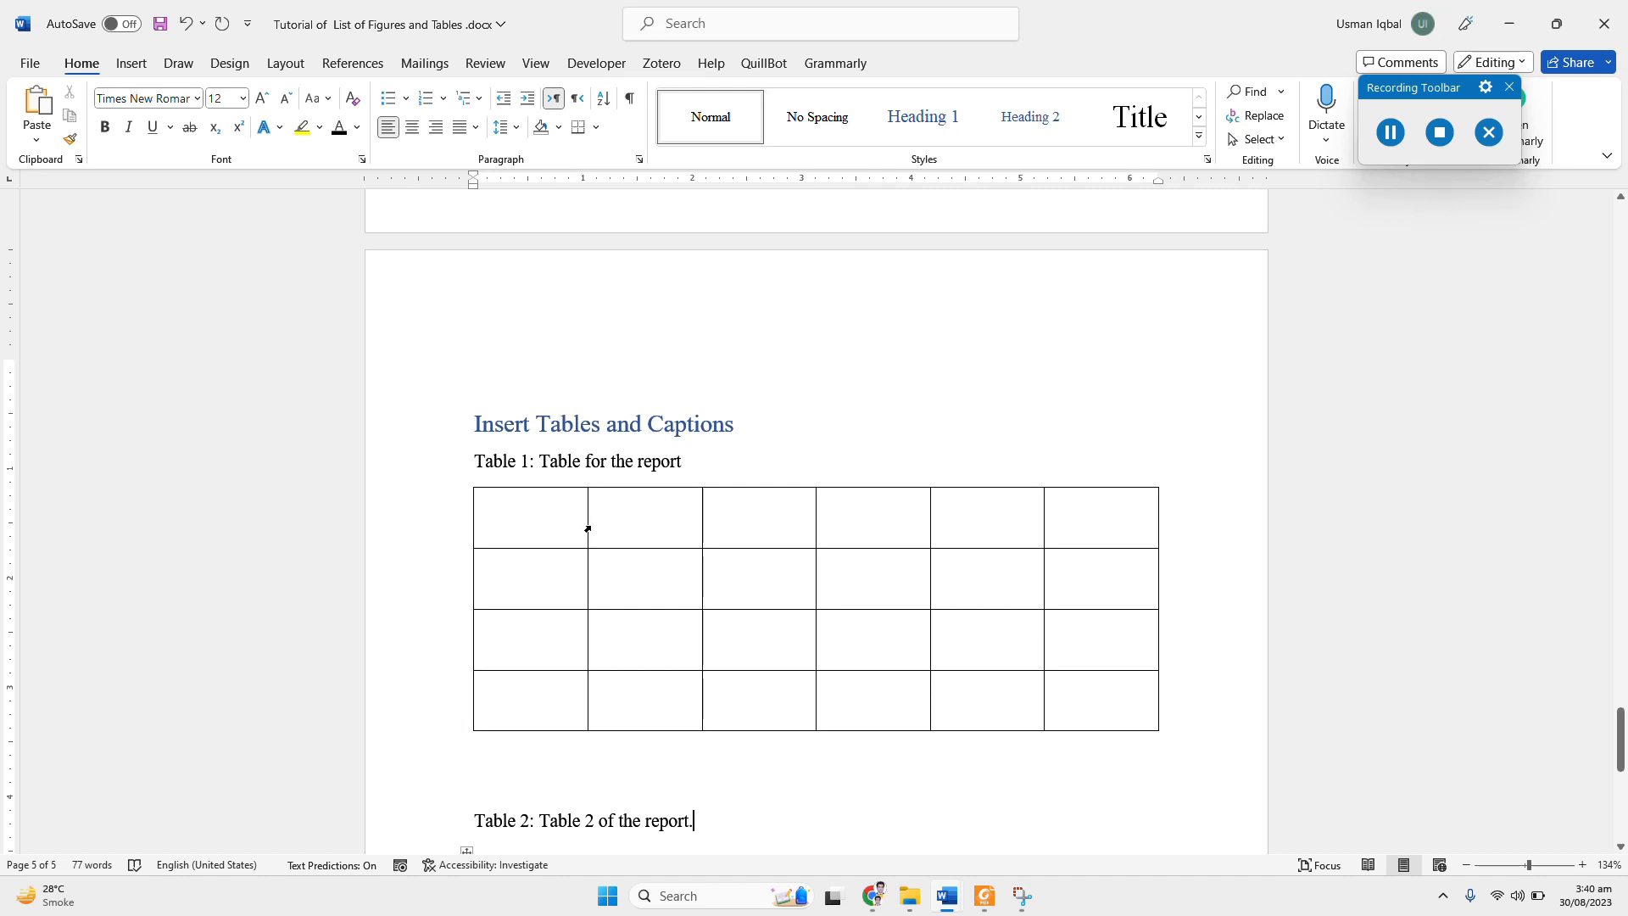
scroll(588, 529, down, 2)
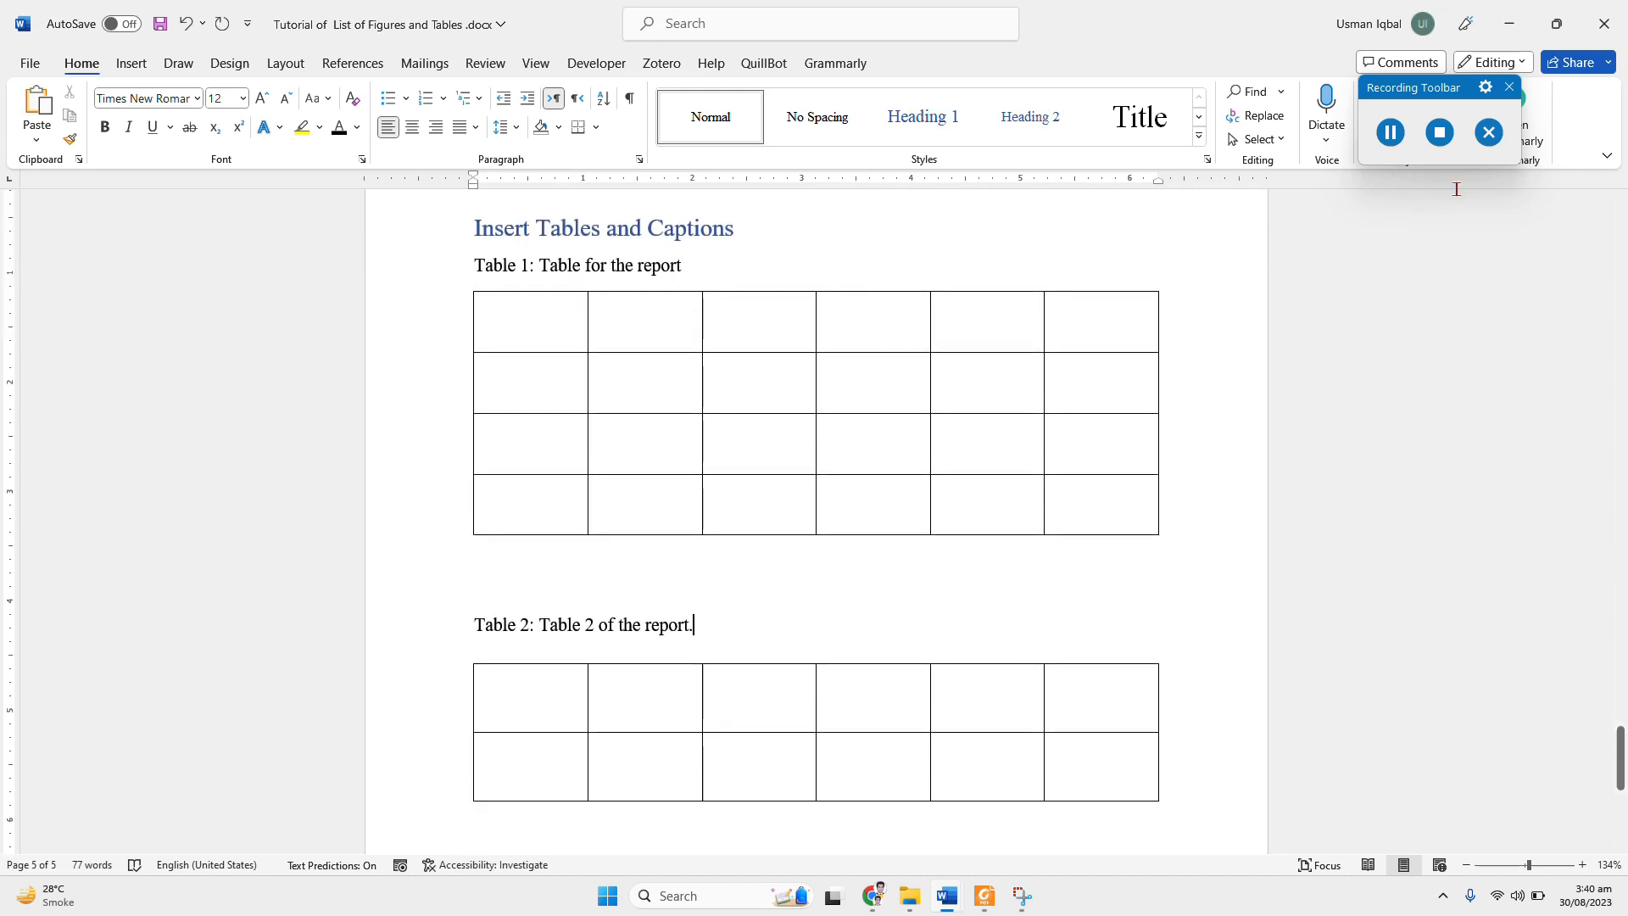
click(1437, 133)
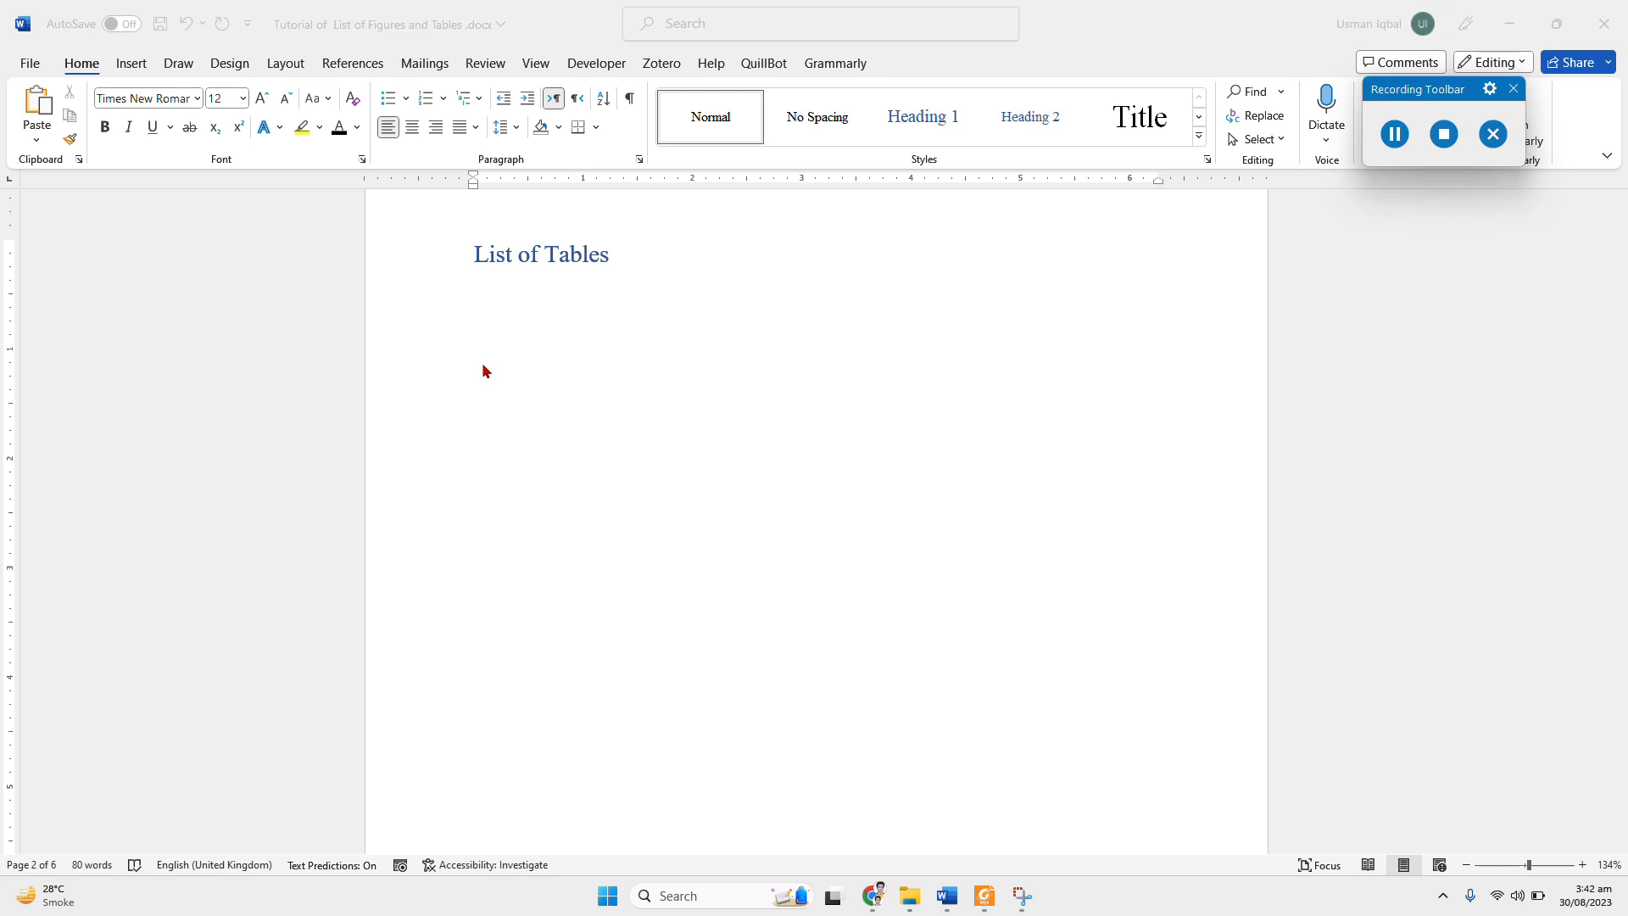
Step: Insert a table of figures with the Table caption label under the "List of Tables" heading
click(344, 65)
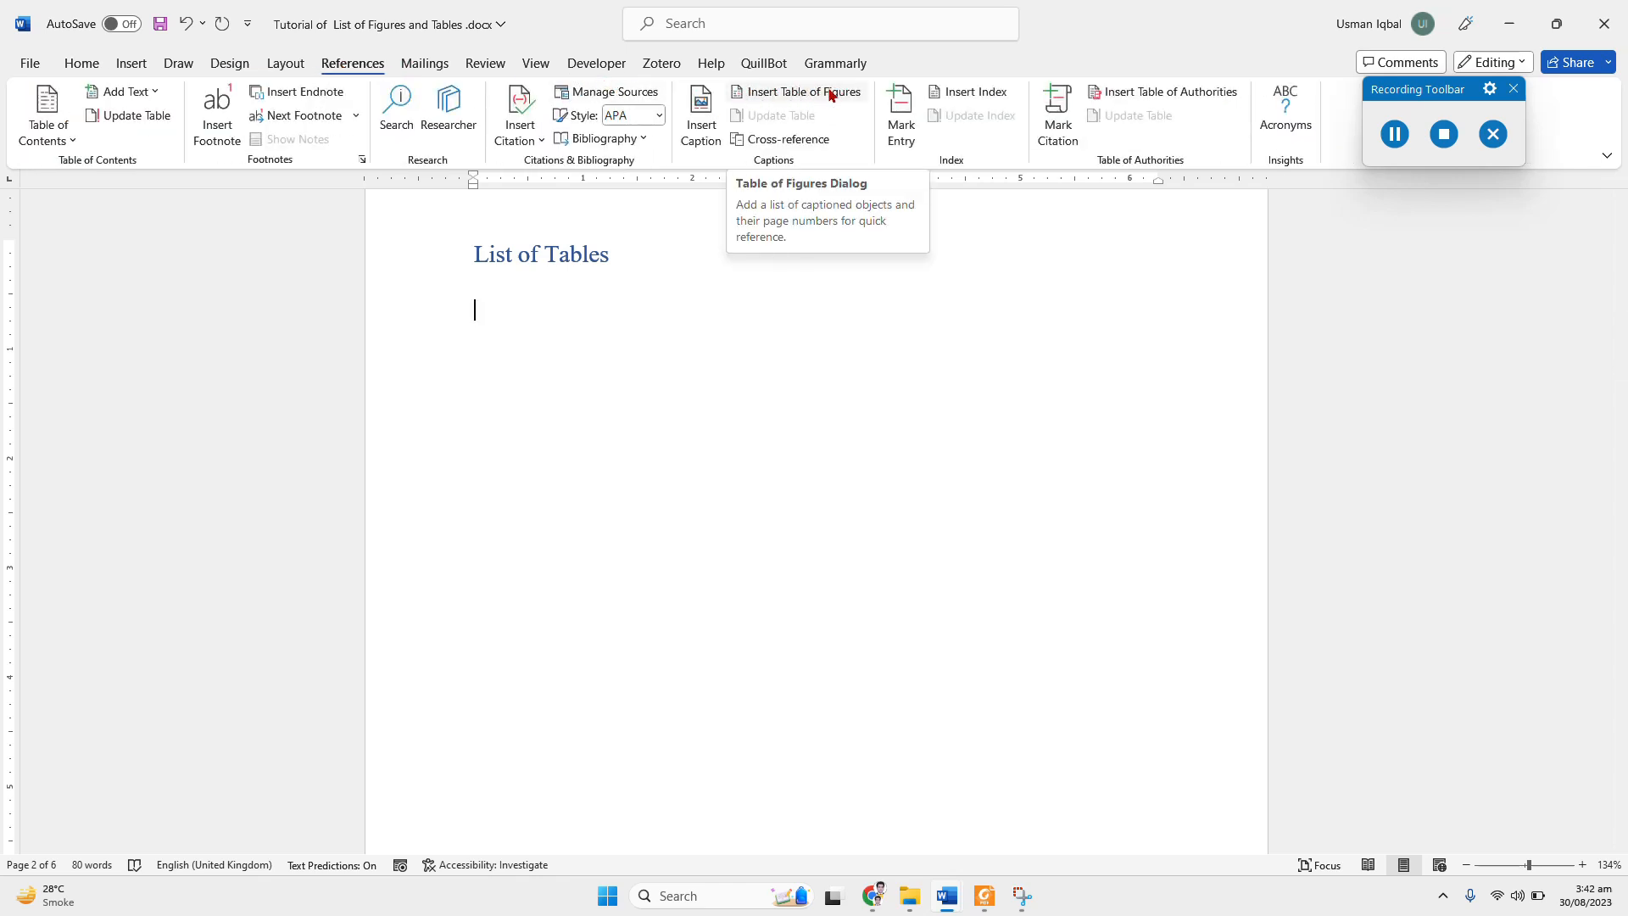
click(771, 95)
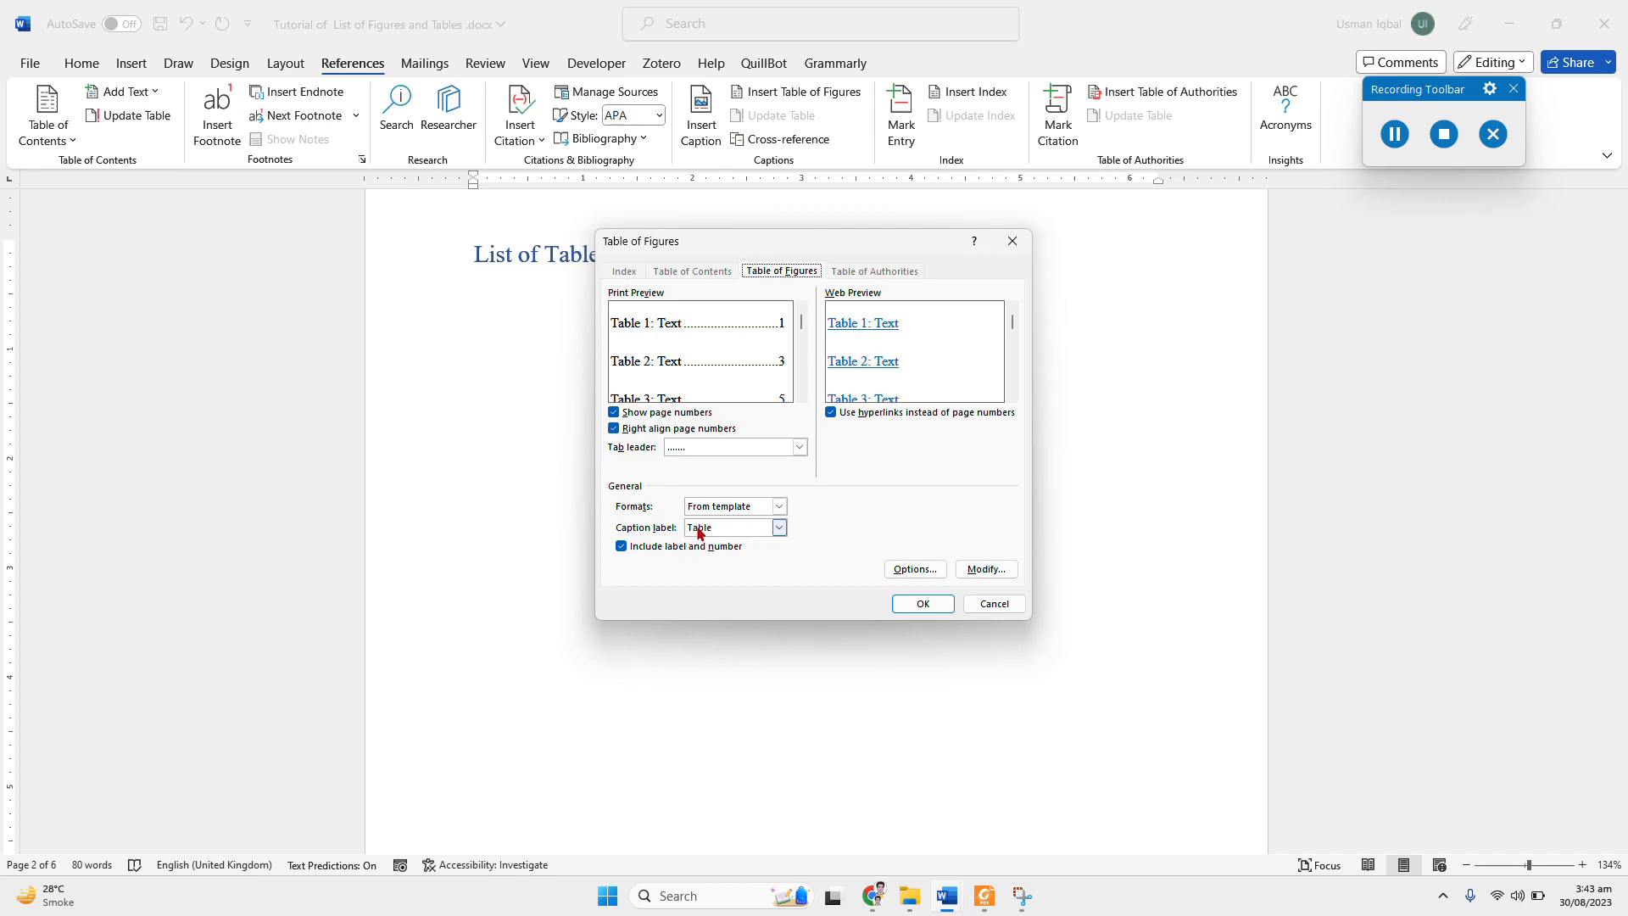
click(778, 528)
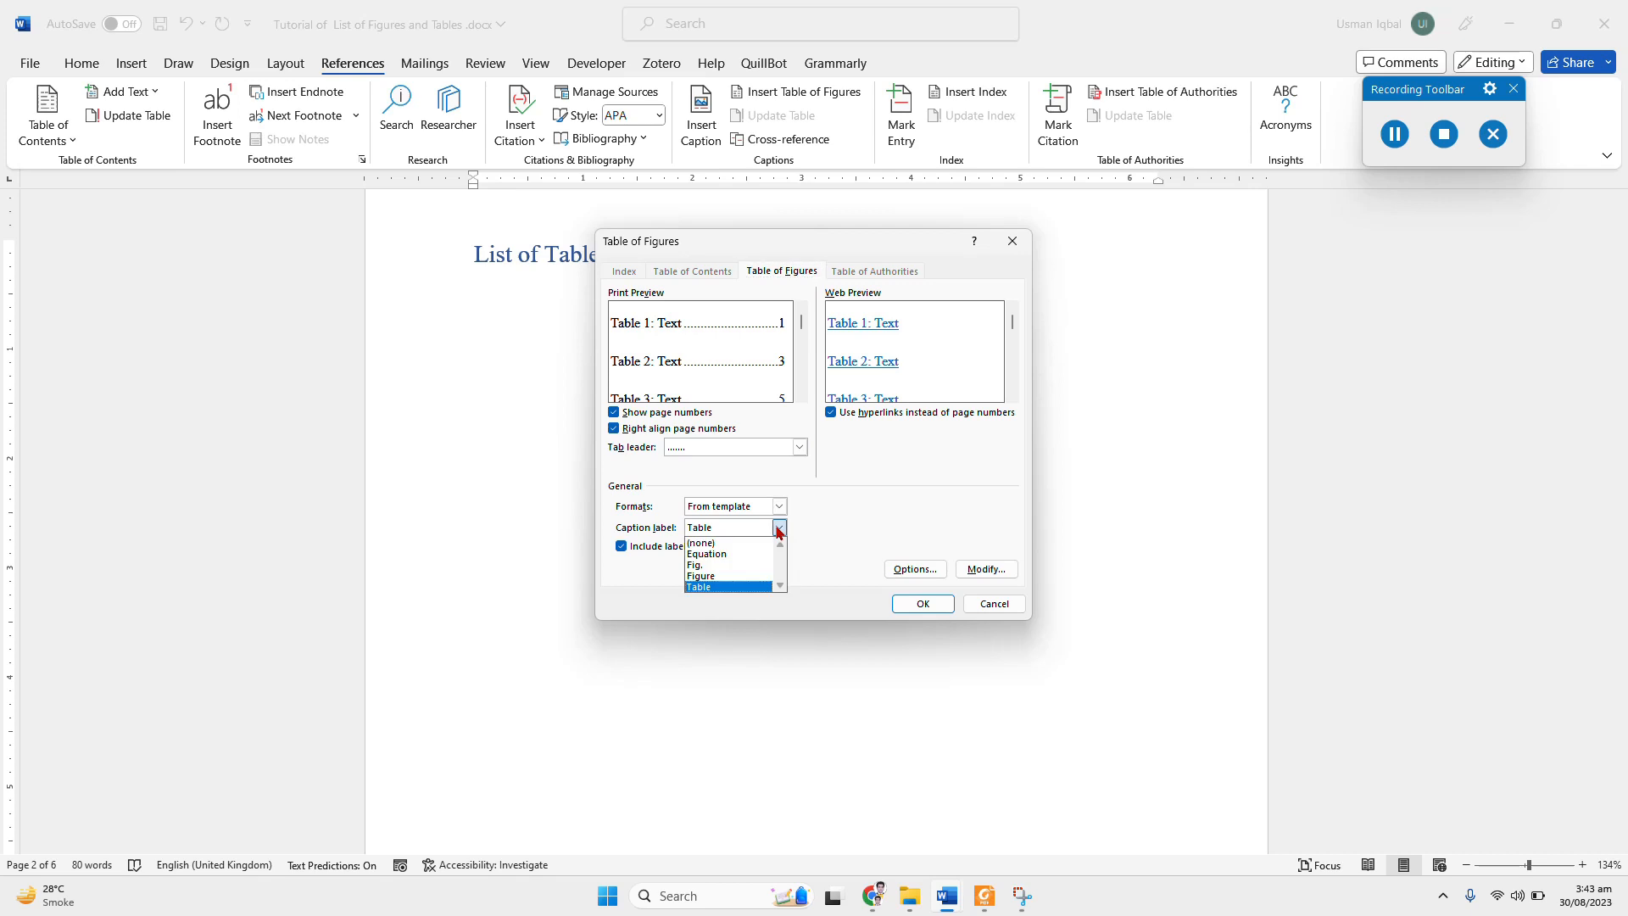
click(702, 587)
click(916, 605)
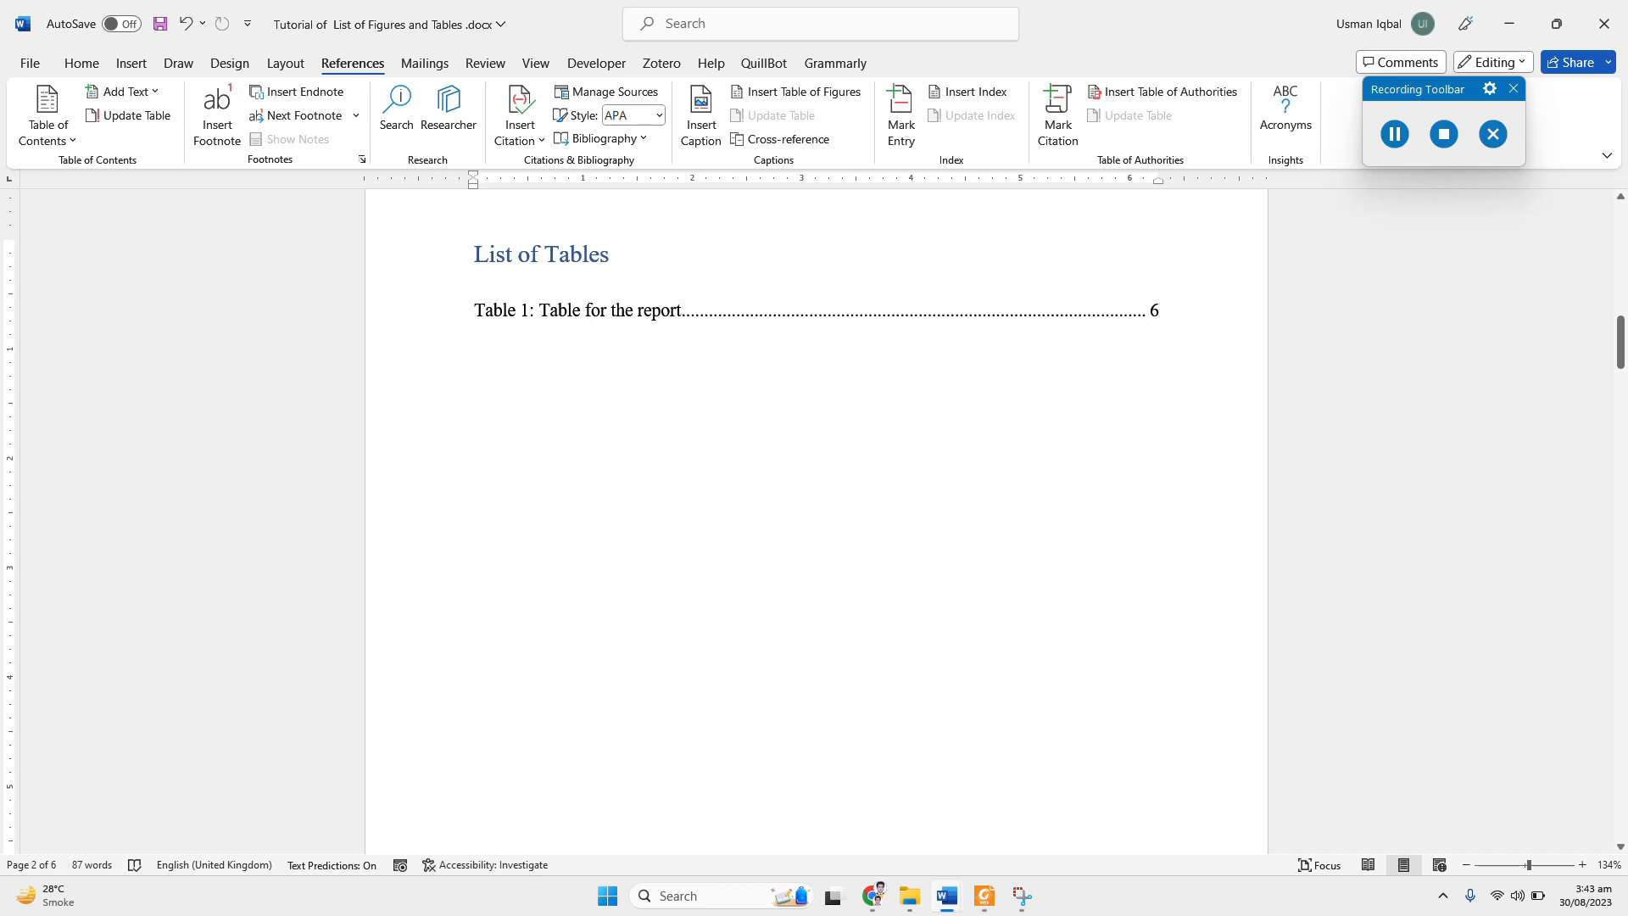
Step: Delete the plain-text Table 2 caption above the second table, keeping the empty line
scroll(767, 369, down, 15)
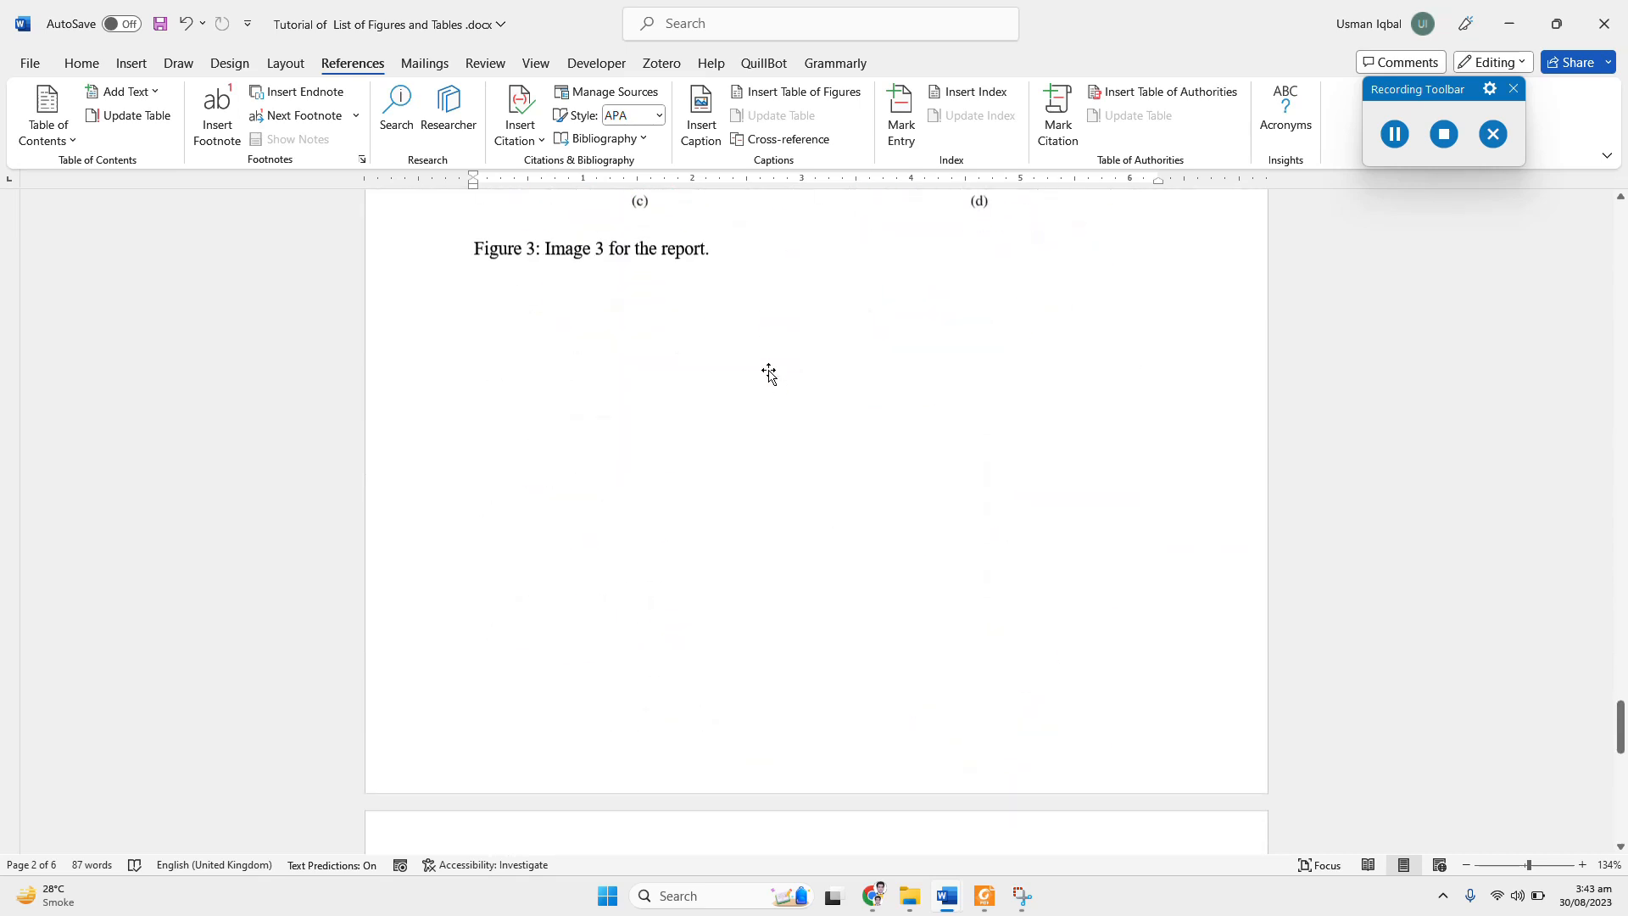
scroll(767, 370, down, 20)
scroll(767, 369, up, 5)
scroll(767, 370, down, 2)
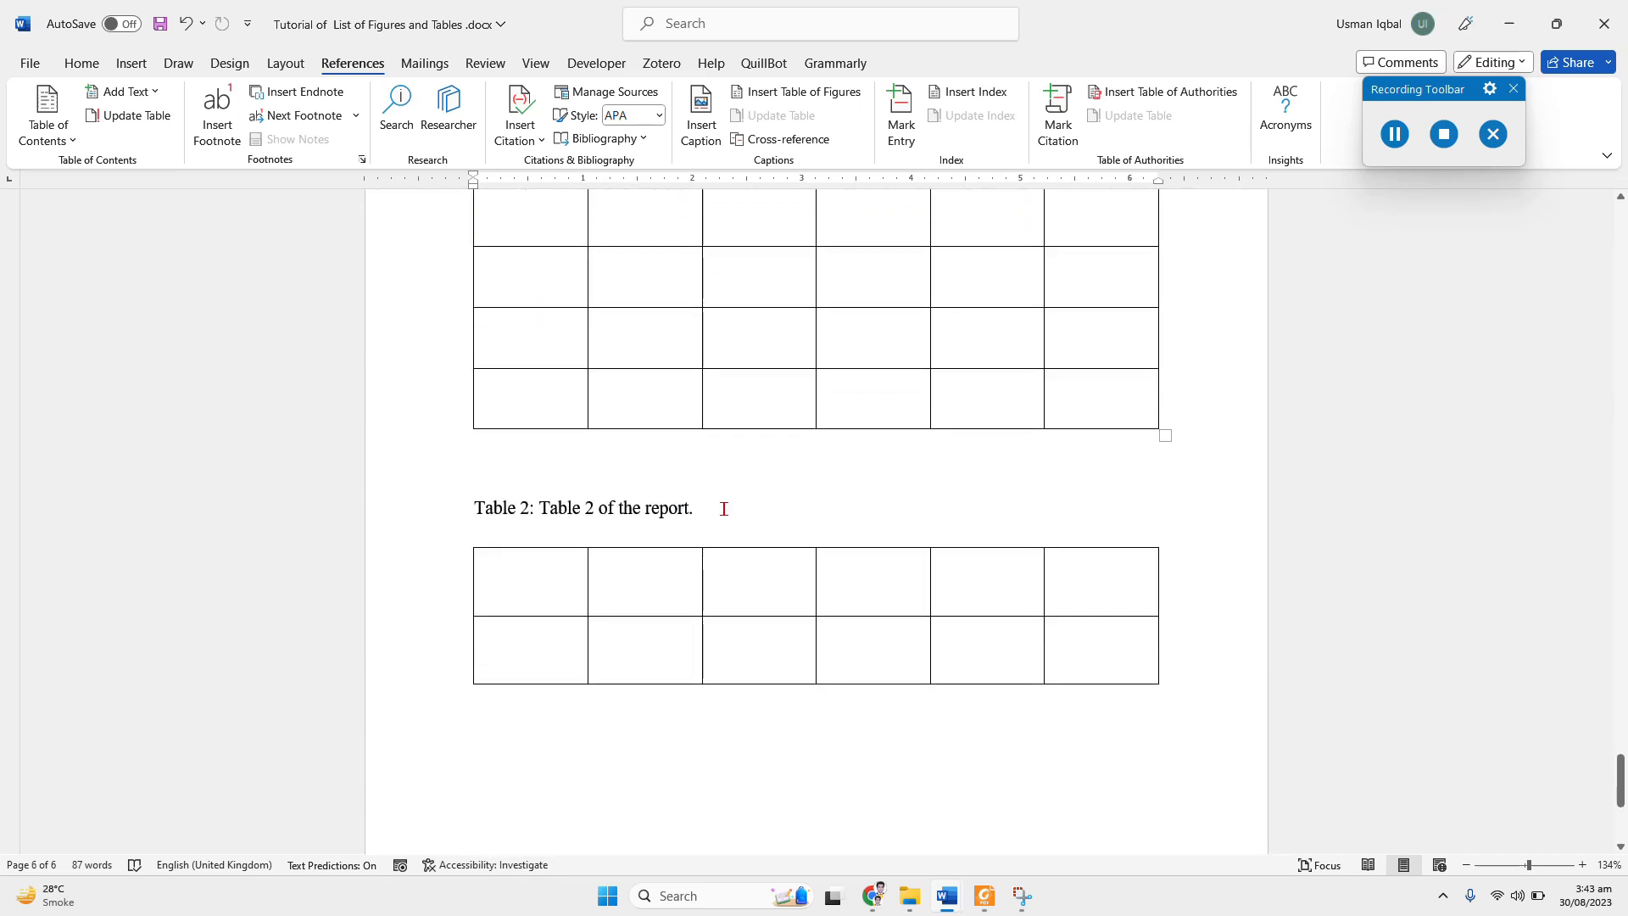
drag(723, 509, 475, 509)
click(538, 509)
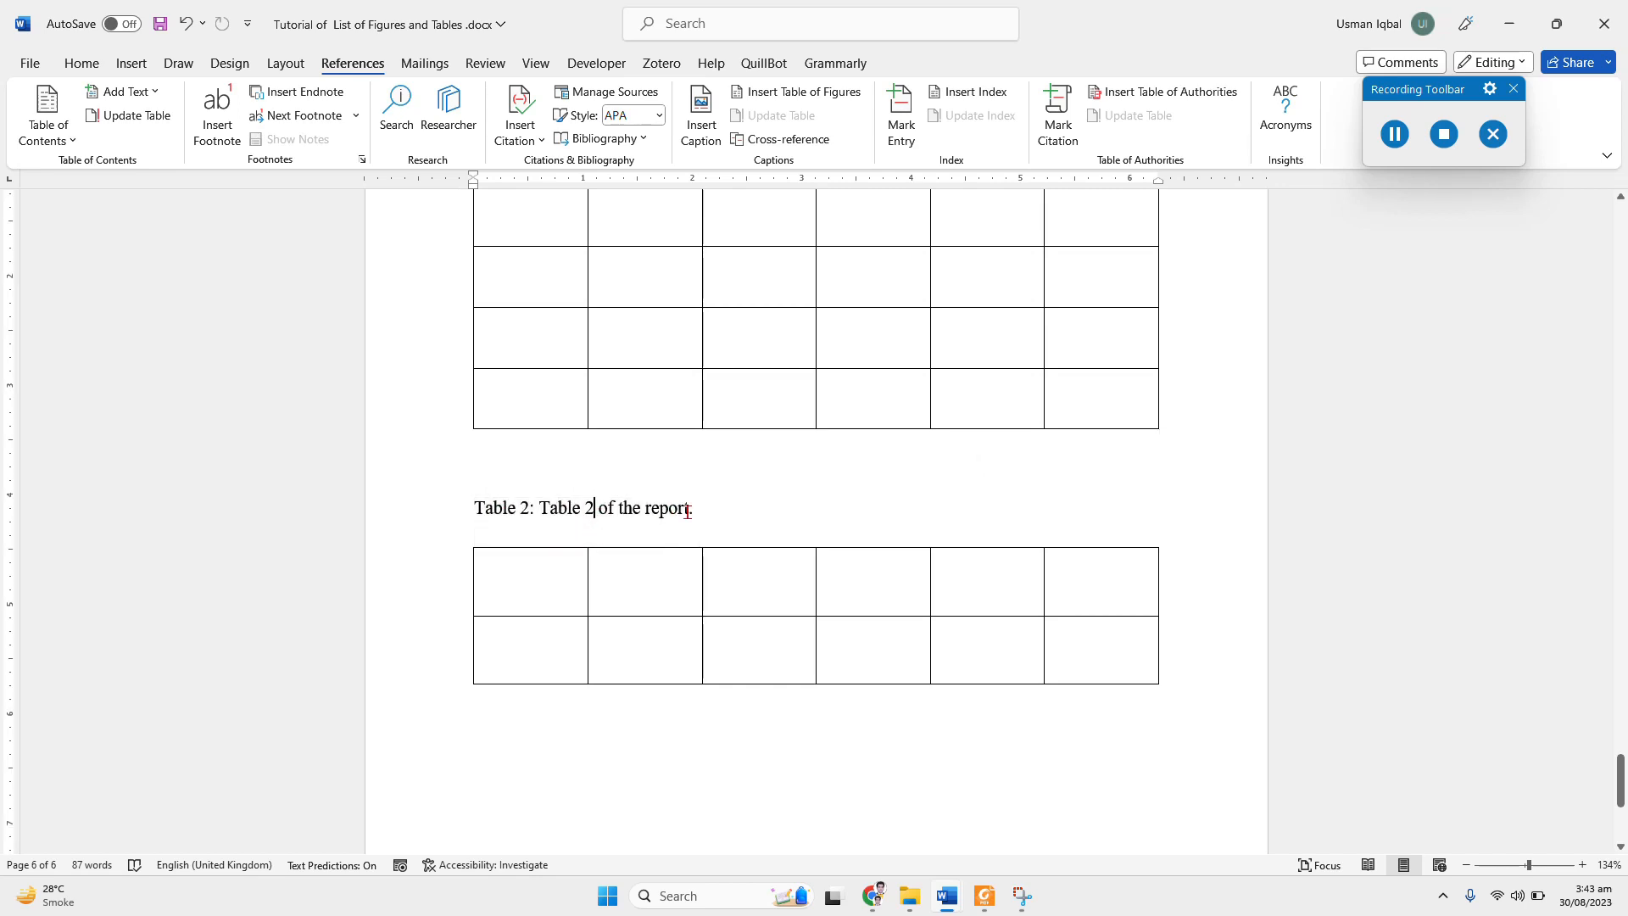
drag(725, 509, 475, 509)
key(Delete)
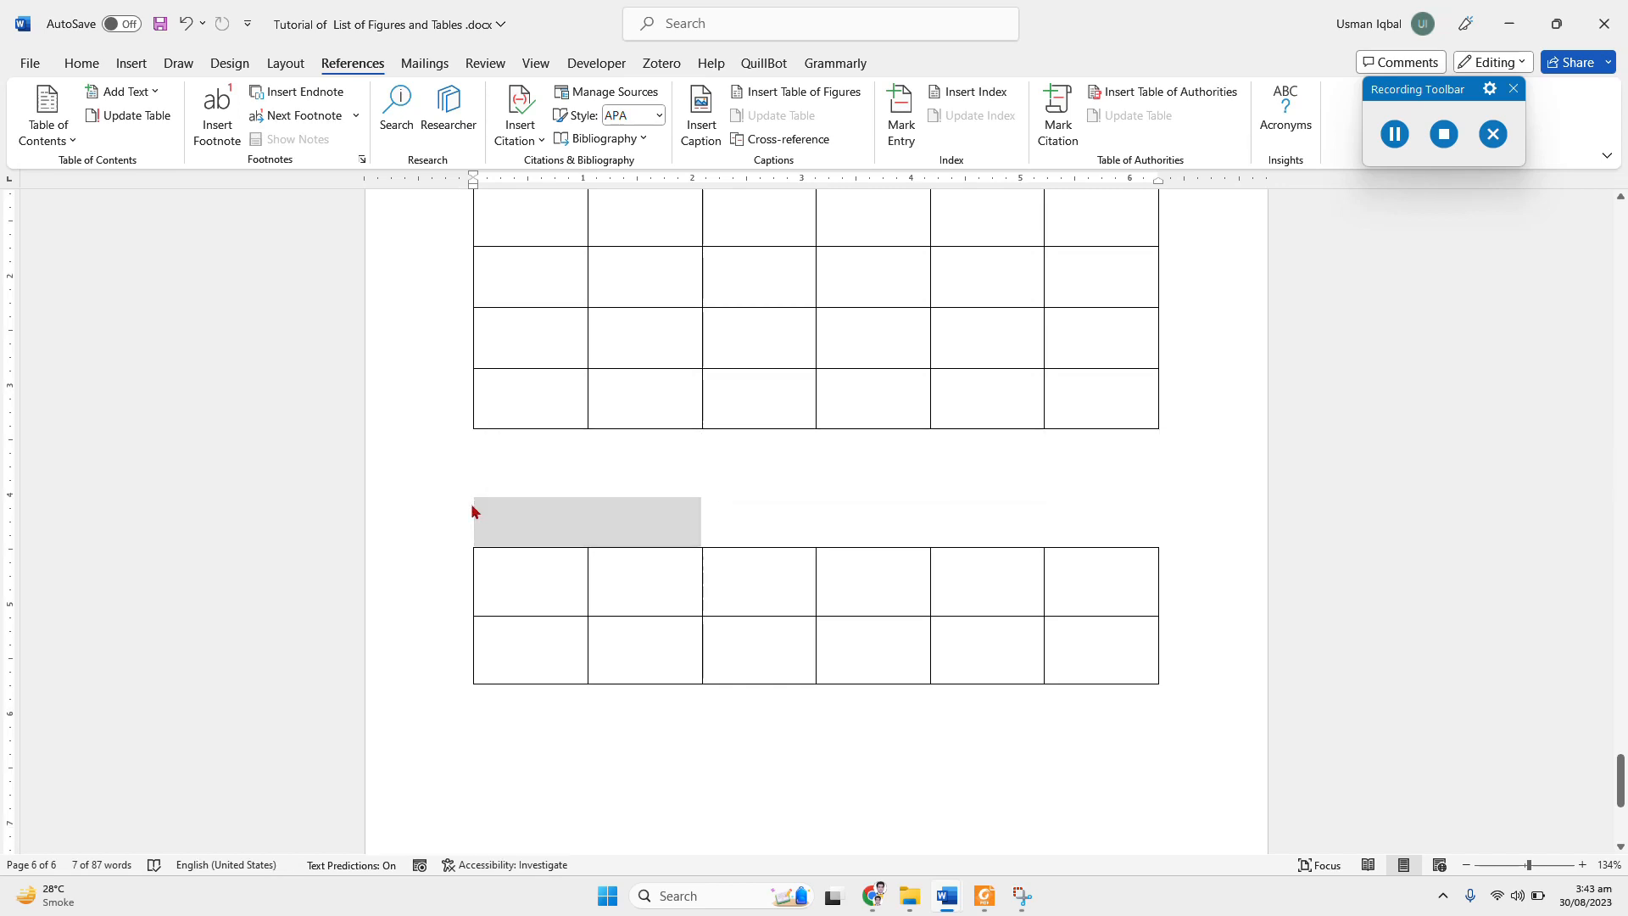
Step: Insert a real caption with the Table label above the second table, reading "Table 2: Table 2 of the report"
click(702, 119)
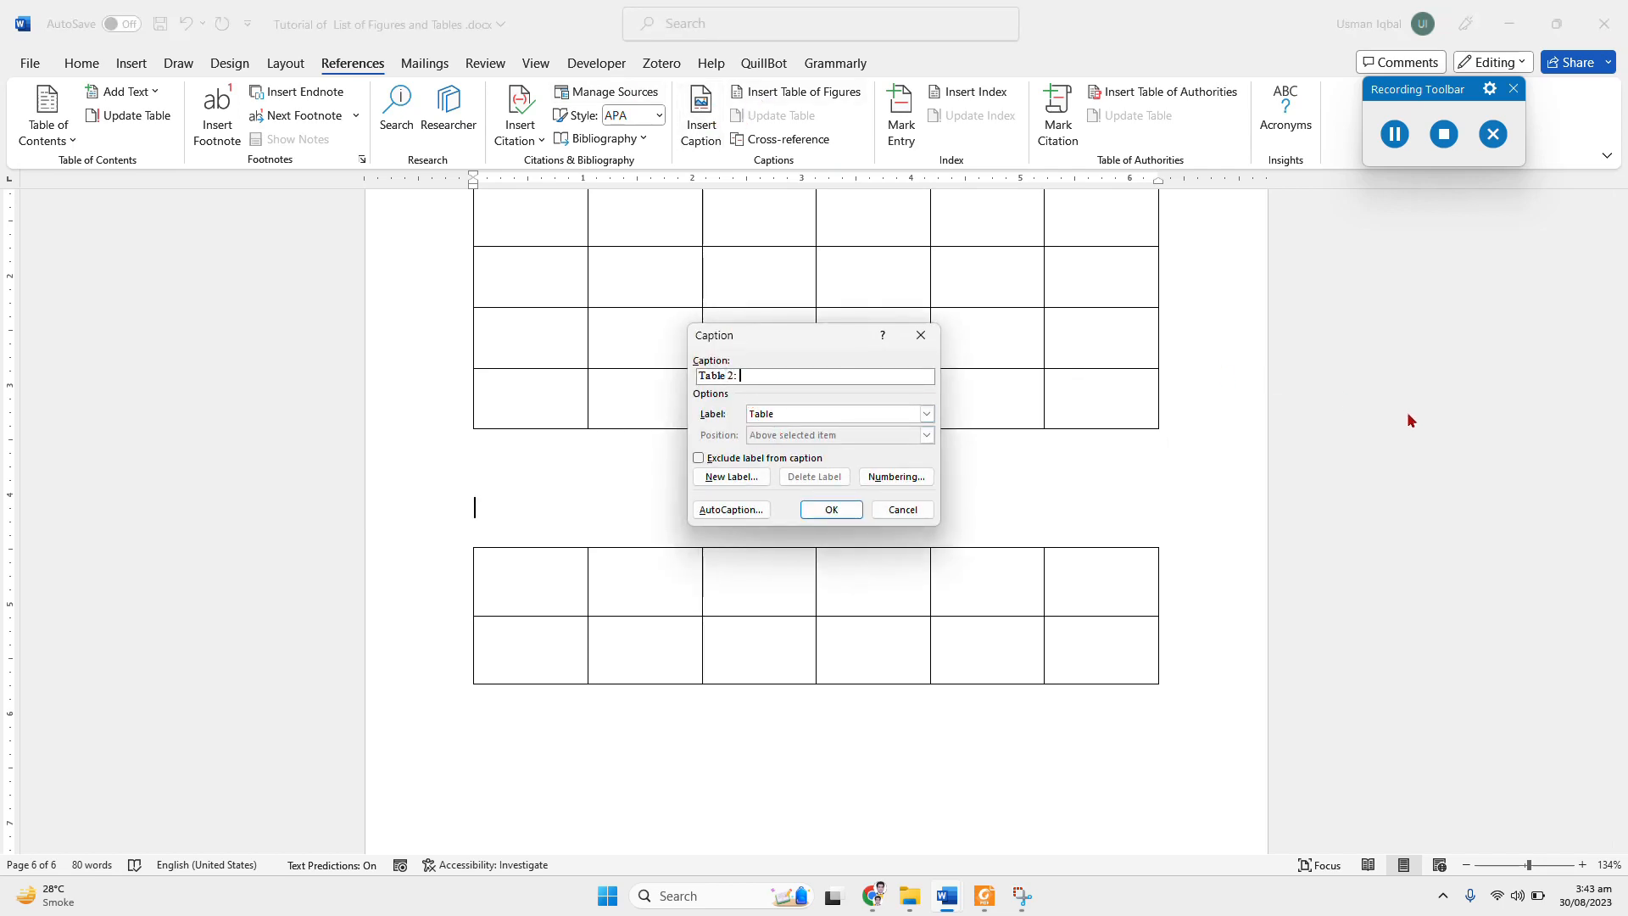
text(: Table)
text(2 of the report)
key(Return)
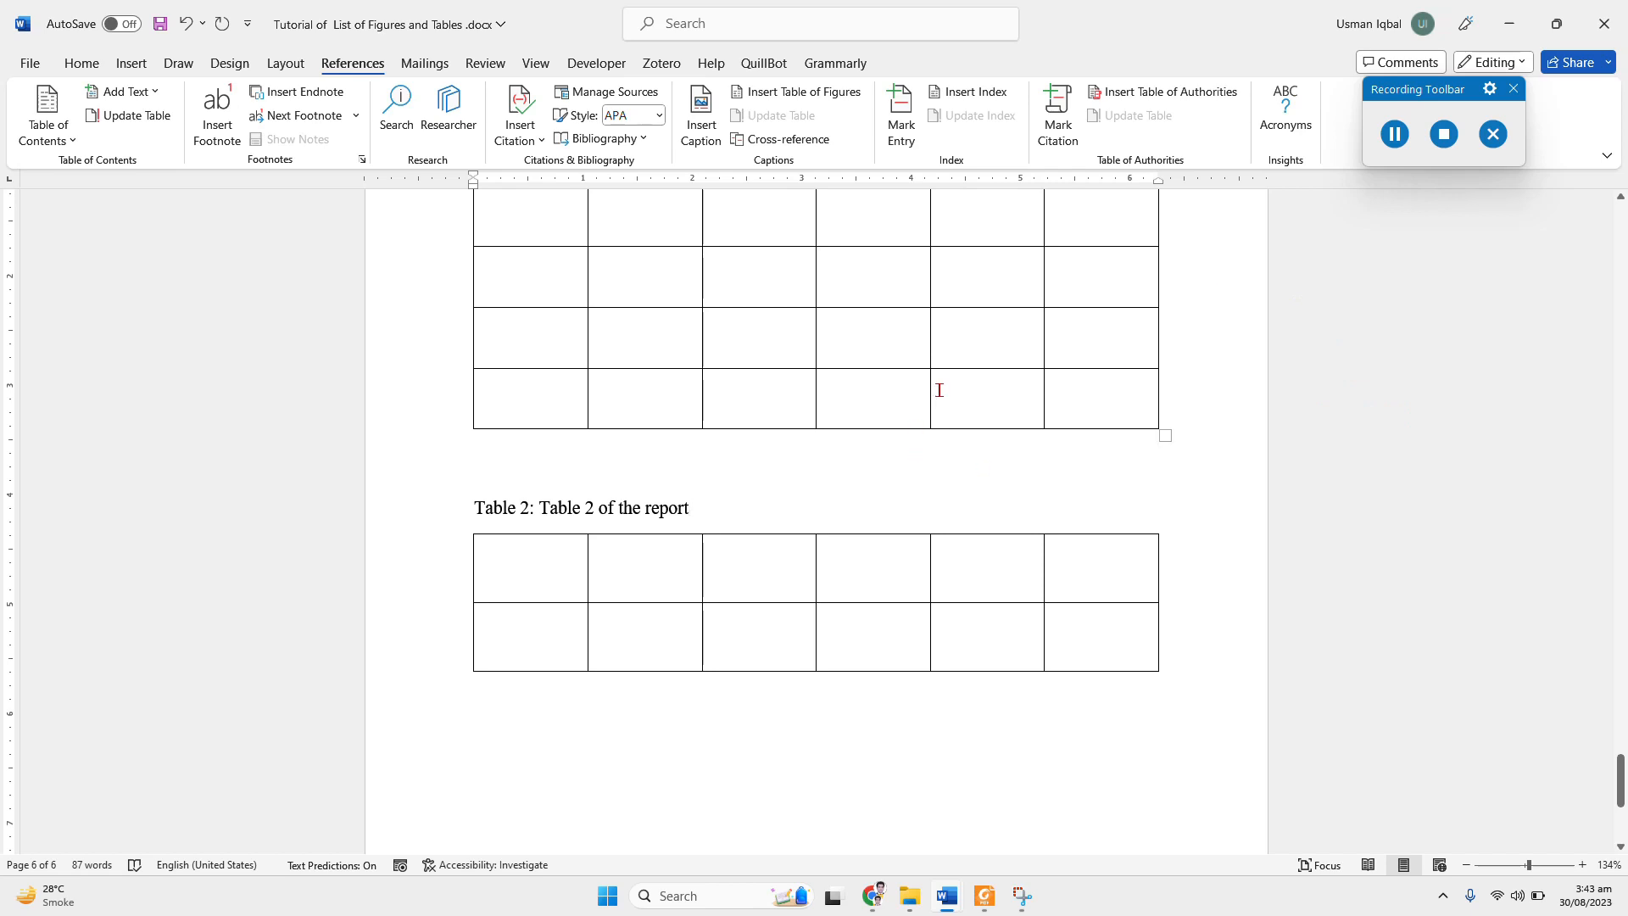
Step: Update the entire table under the "List of Tables" heading
scroll(939, 390, up, 20)
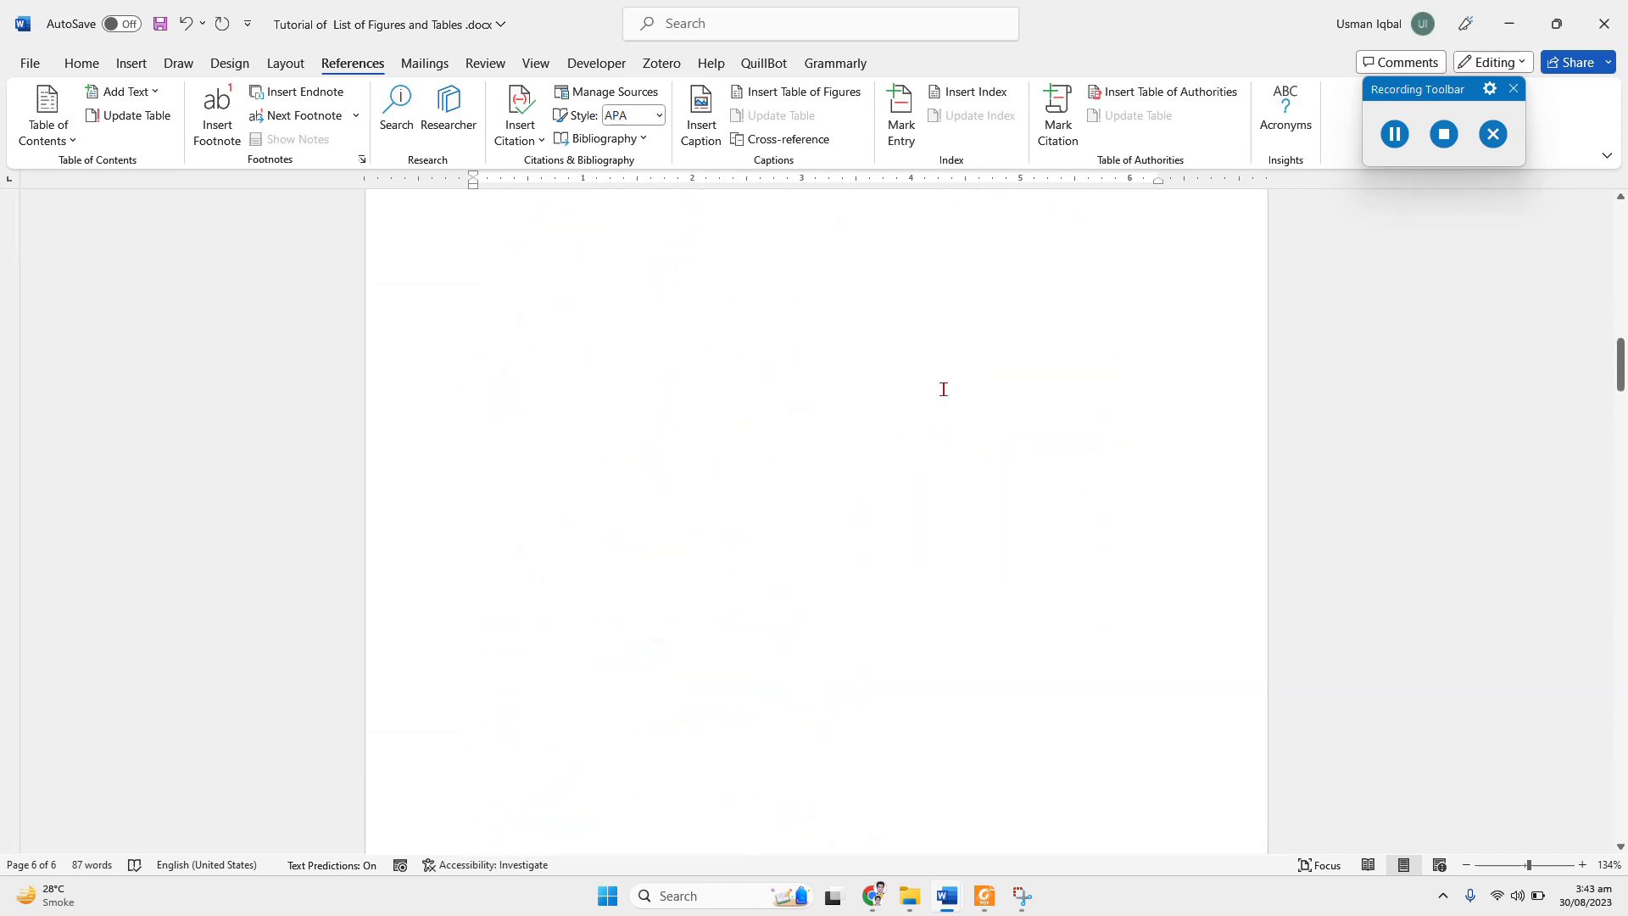
scroll(943, 390, up, 6)
scroll(942, 389, down, 2)
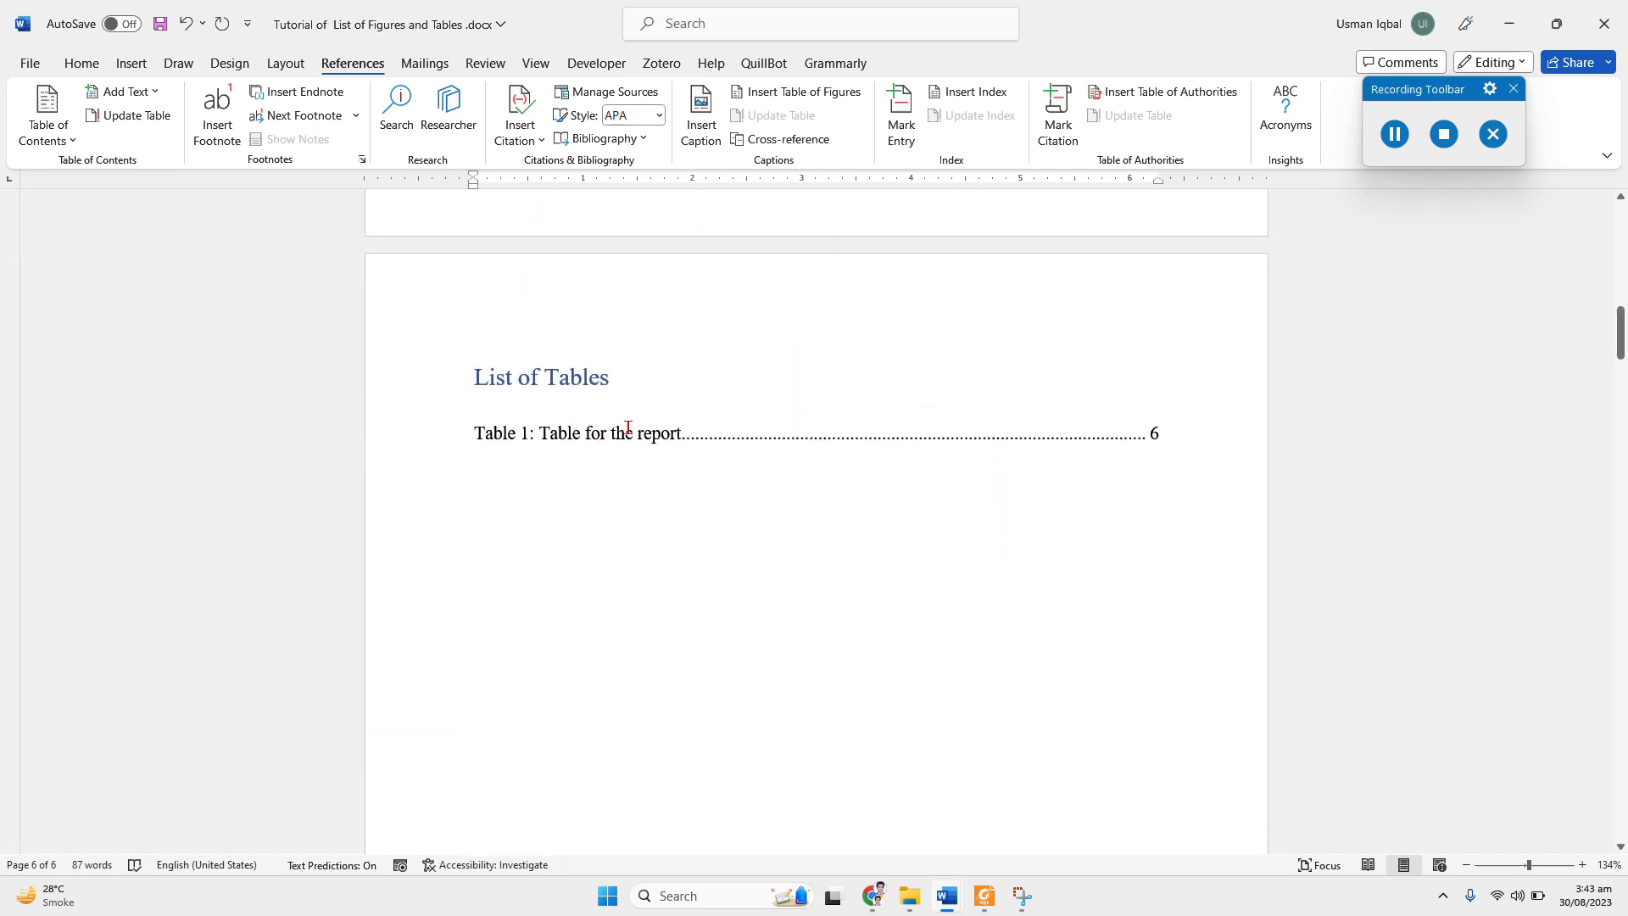
right_click(628, 430)
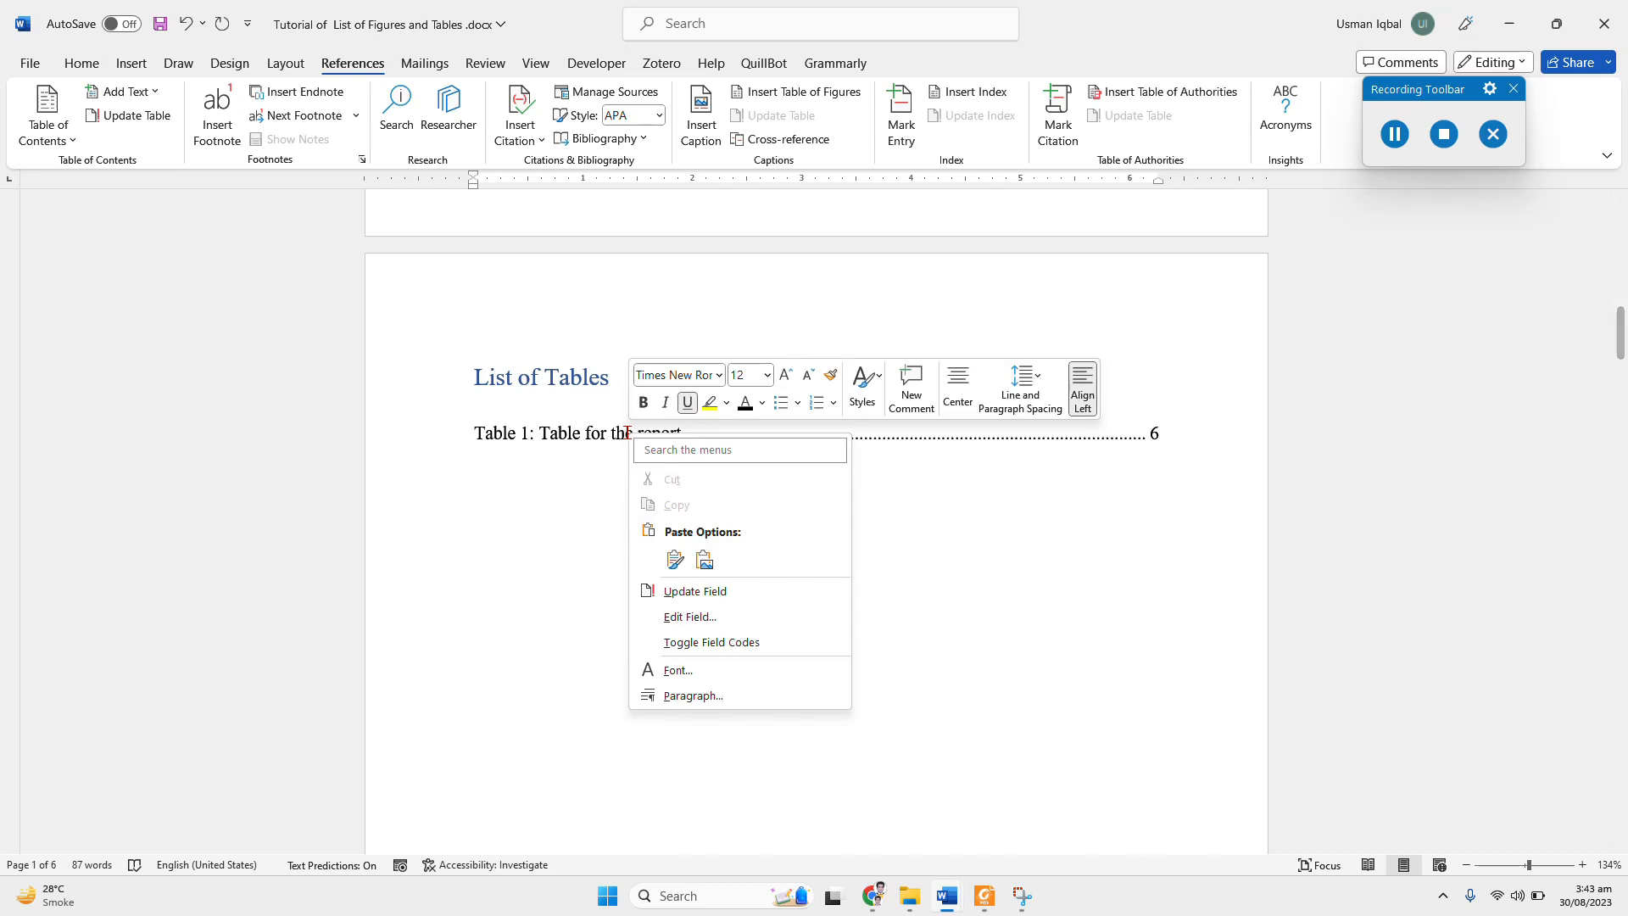
click(694, 588)
click(722, 444)
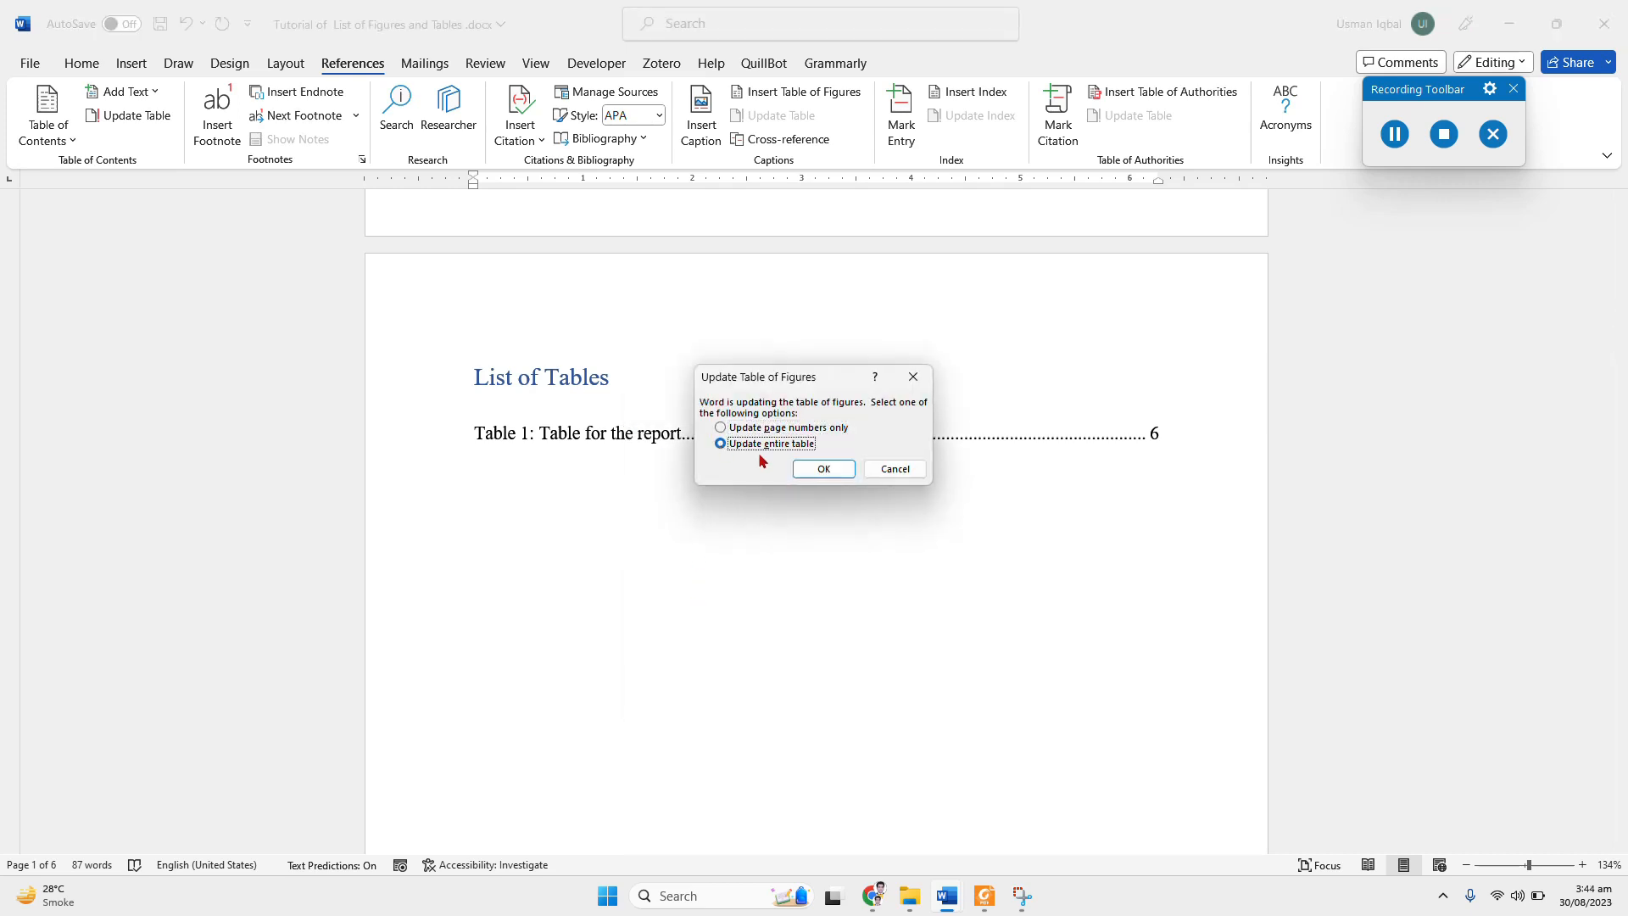
click(814, 469)
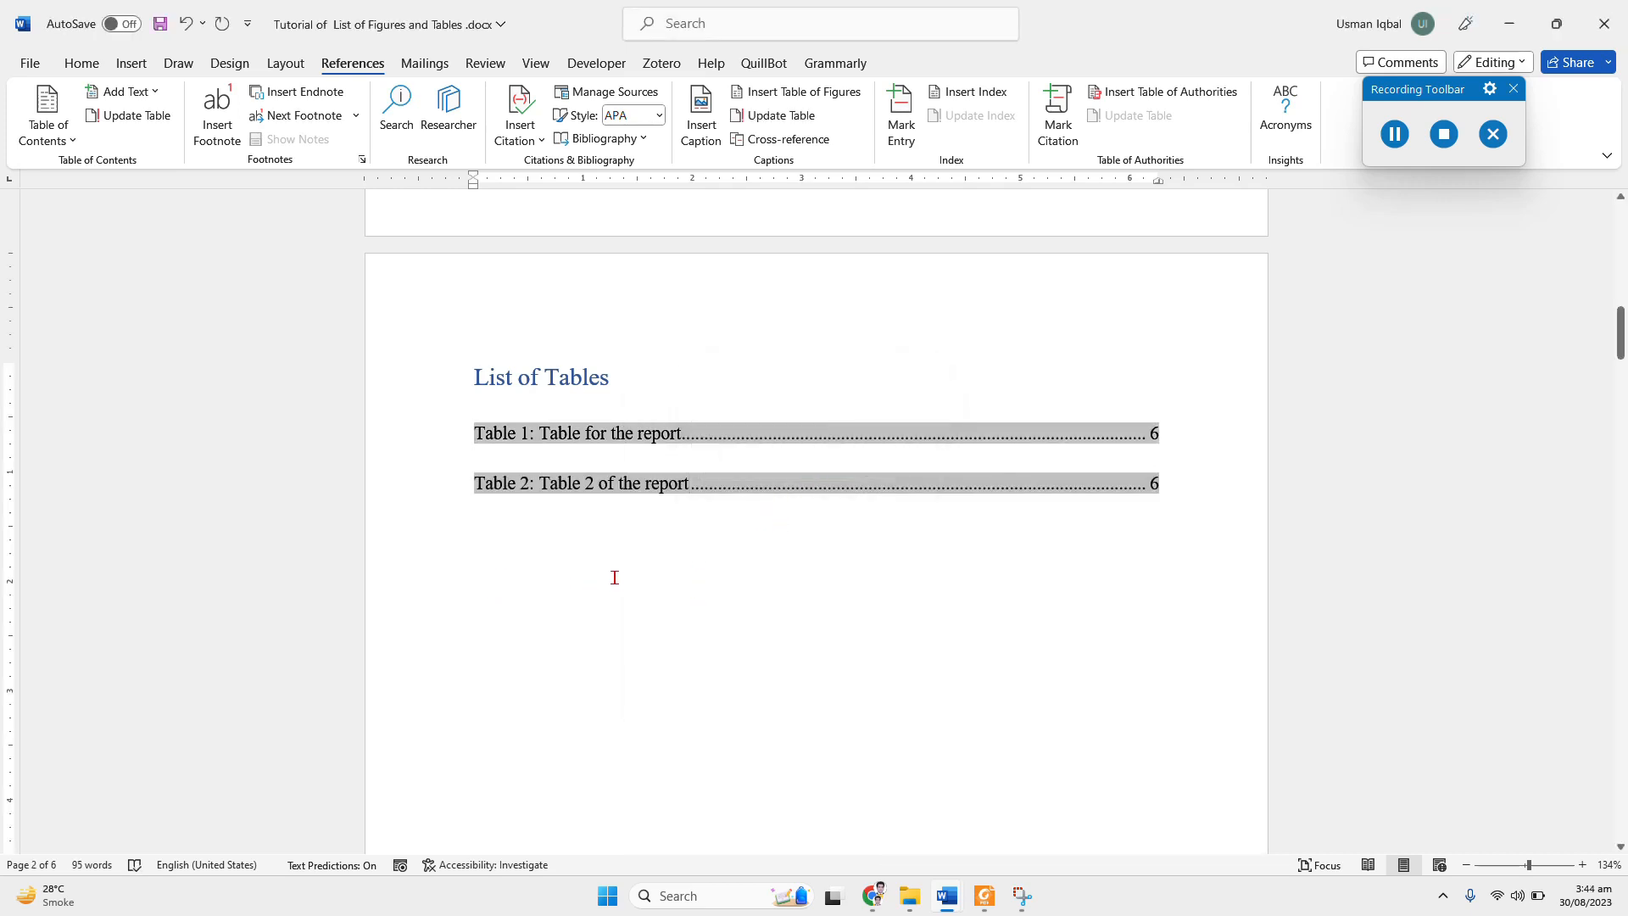